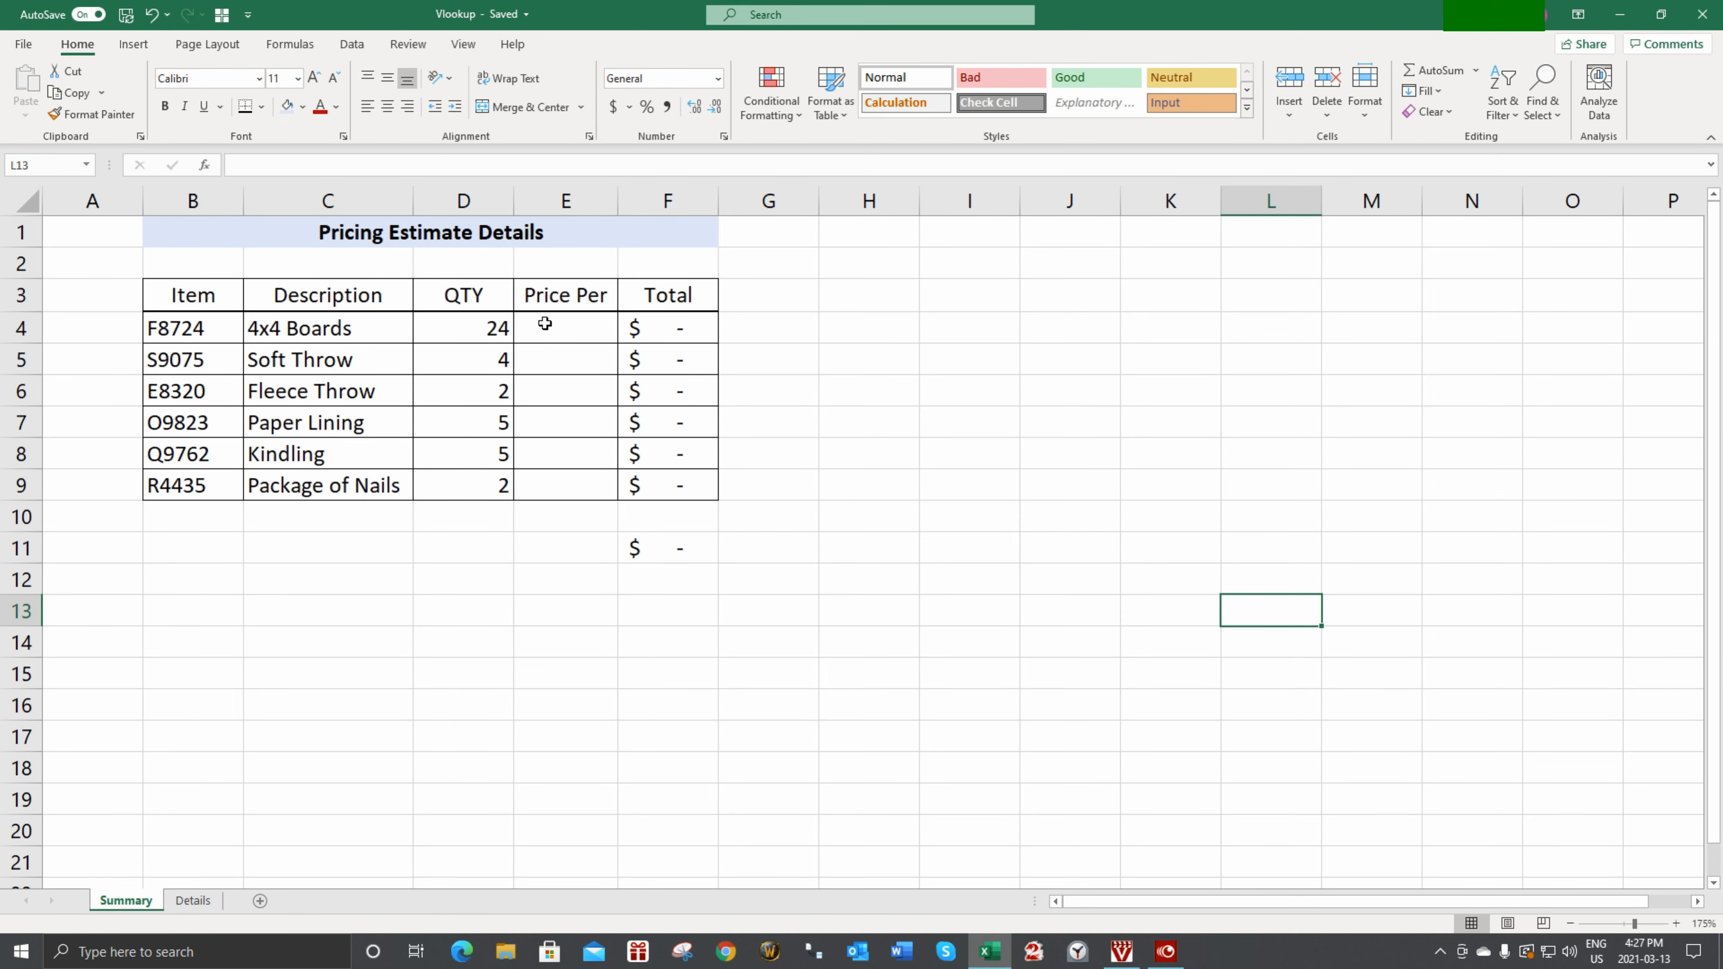
Compare the item codes on the Summary sheet with the pricing list on the Details sheet
{"action": "left_click", "coordinate": [546, 324]}
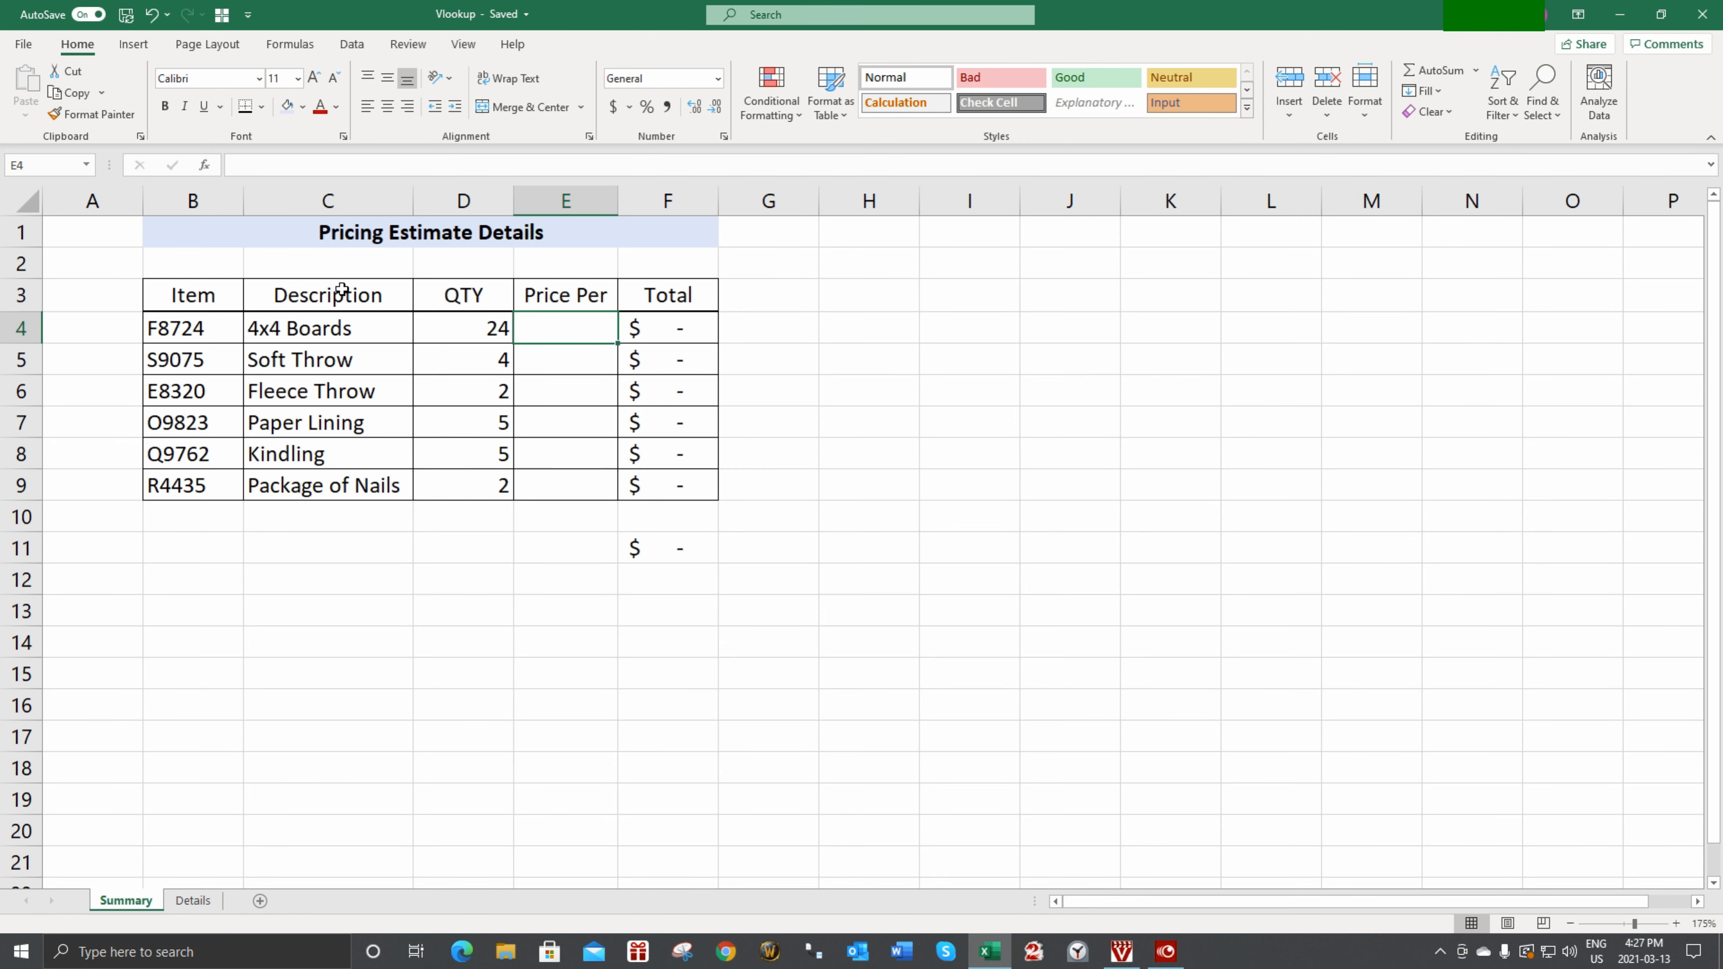
{"action": "left_click", "coordinate": [197, 901]}
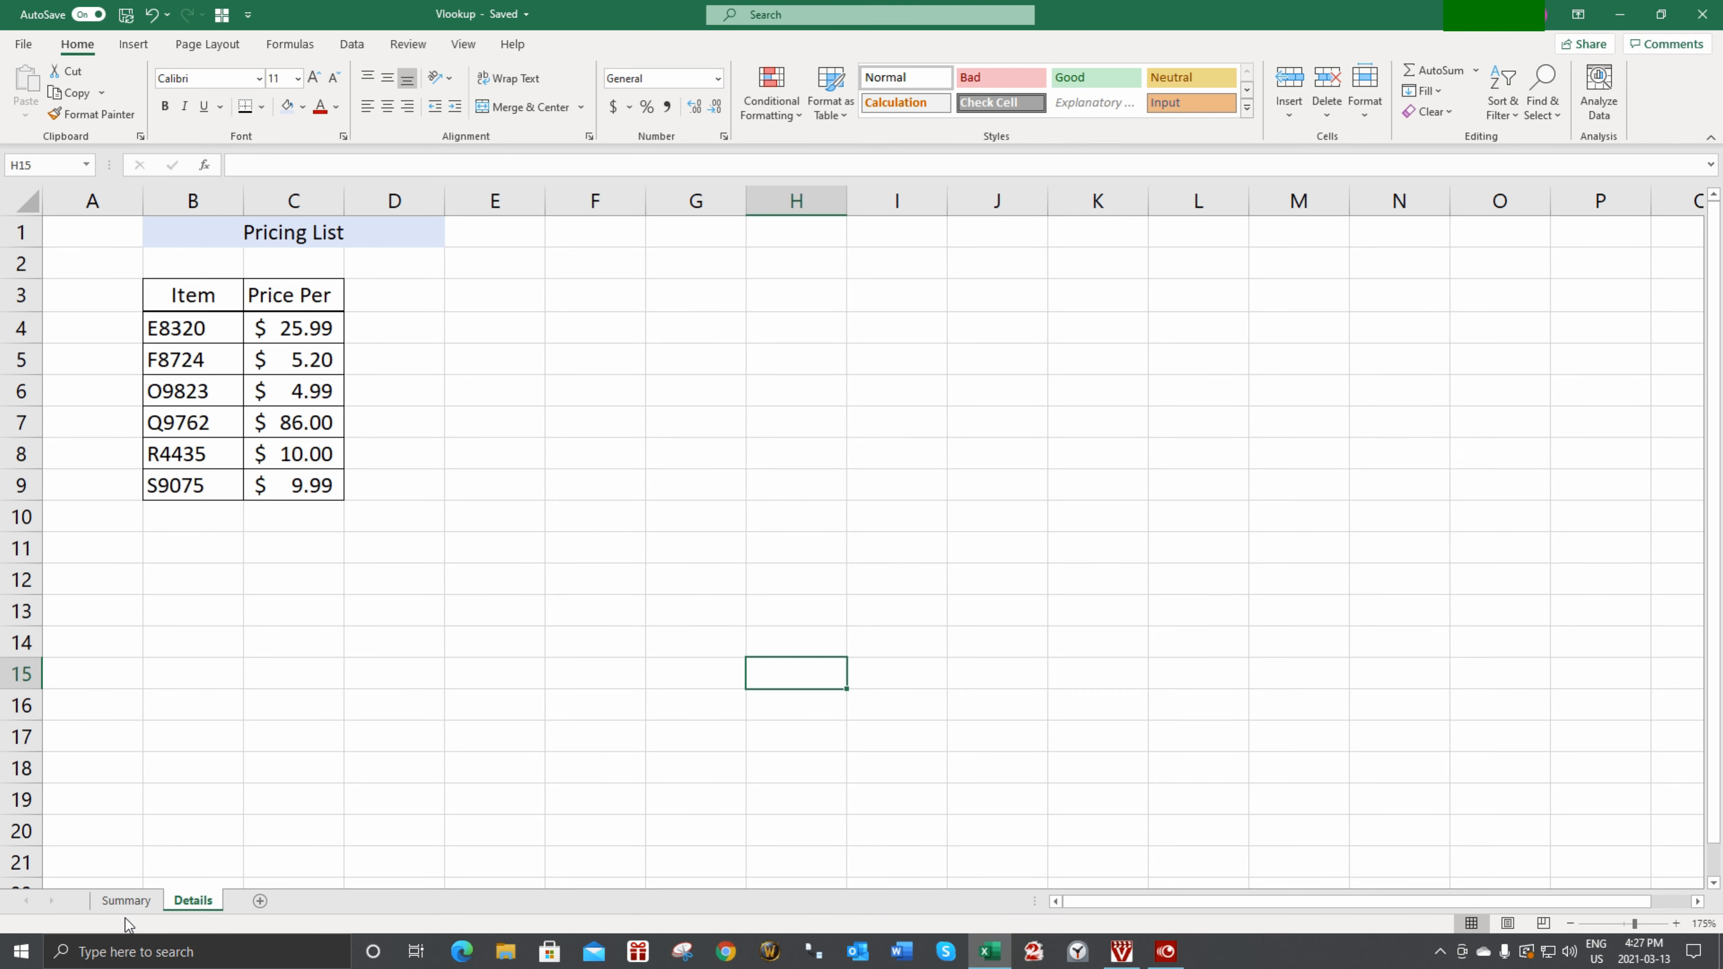
{"action": "left_click", "coordinate": [126, 900]}
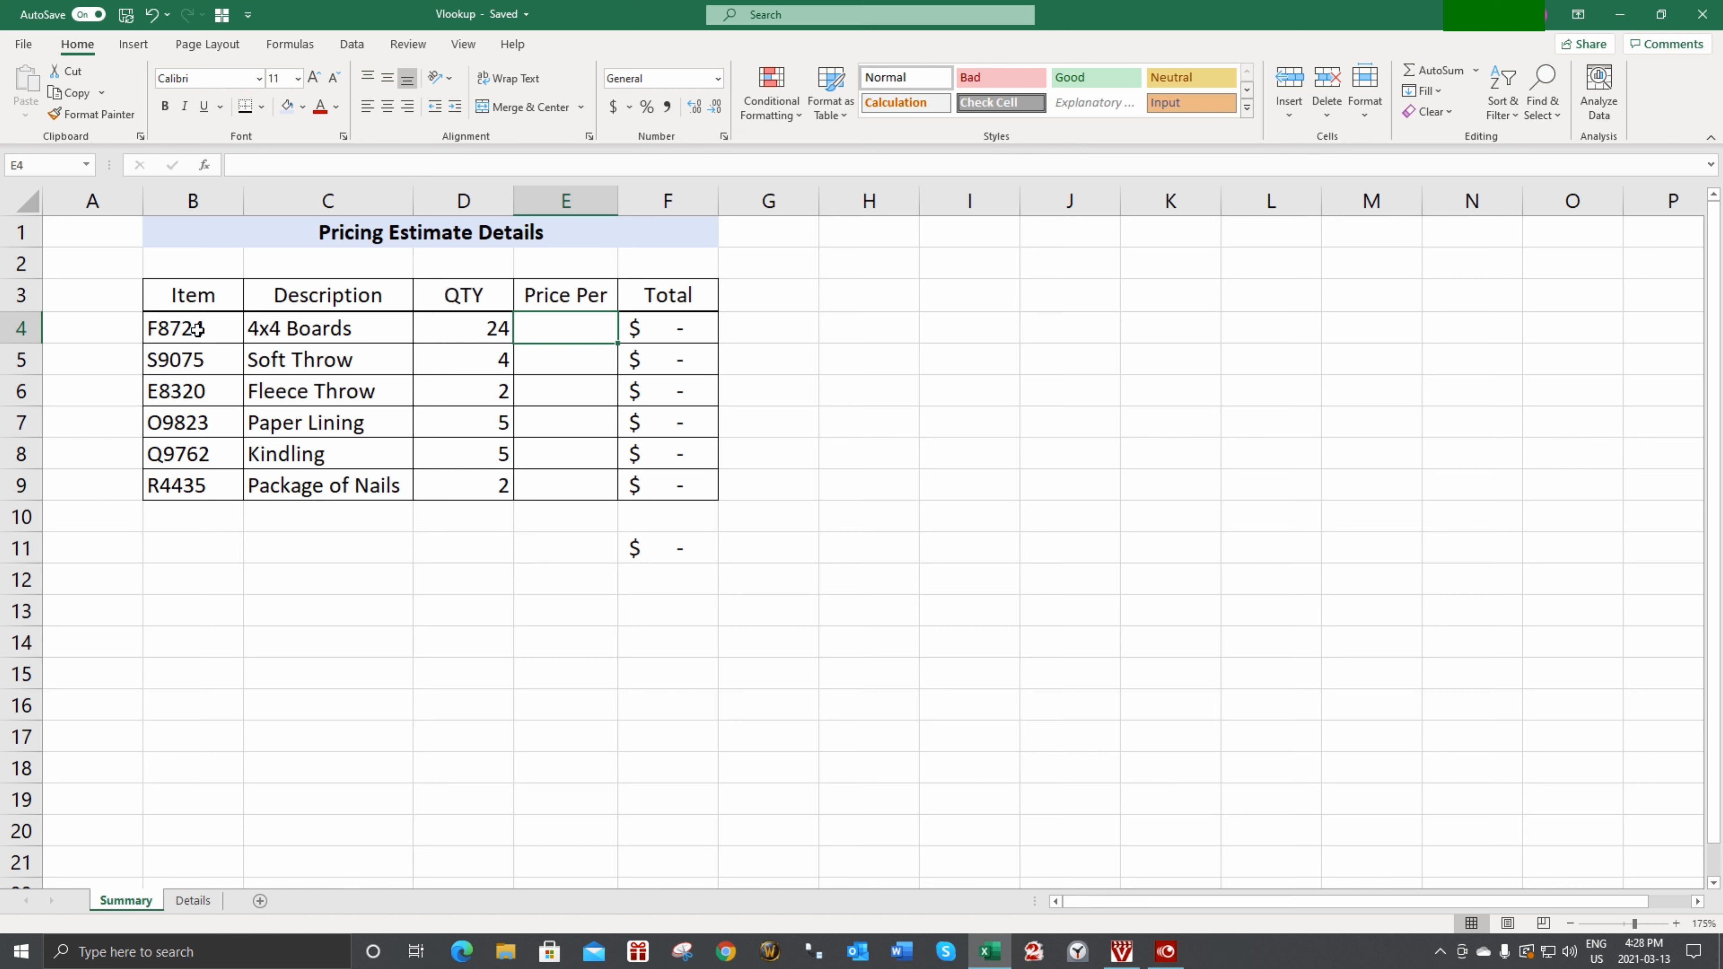
{"action": "left_click", "coordinate": [207, 901]}
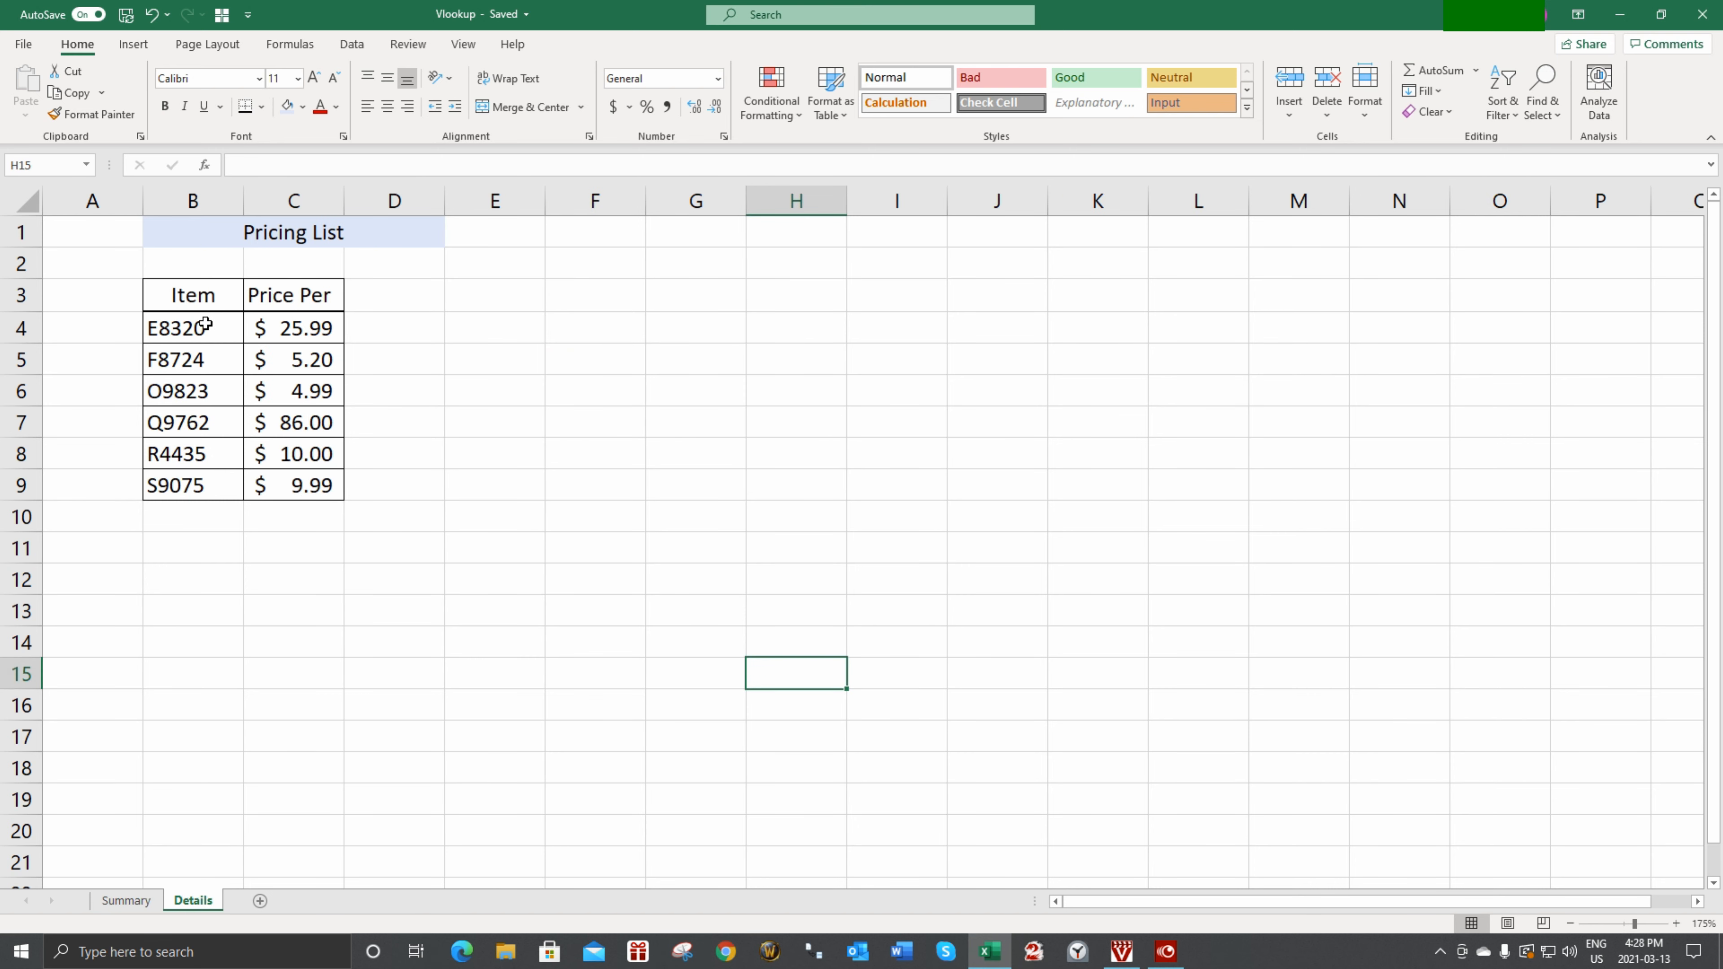
{"action": "key", "text": "ctrl+Page_Up"}
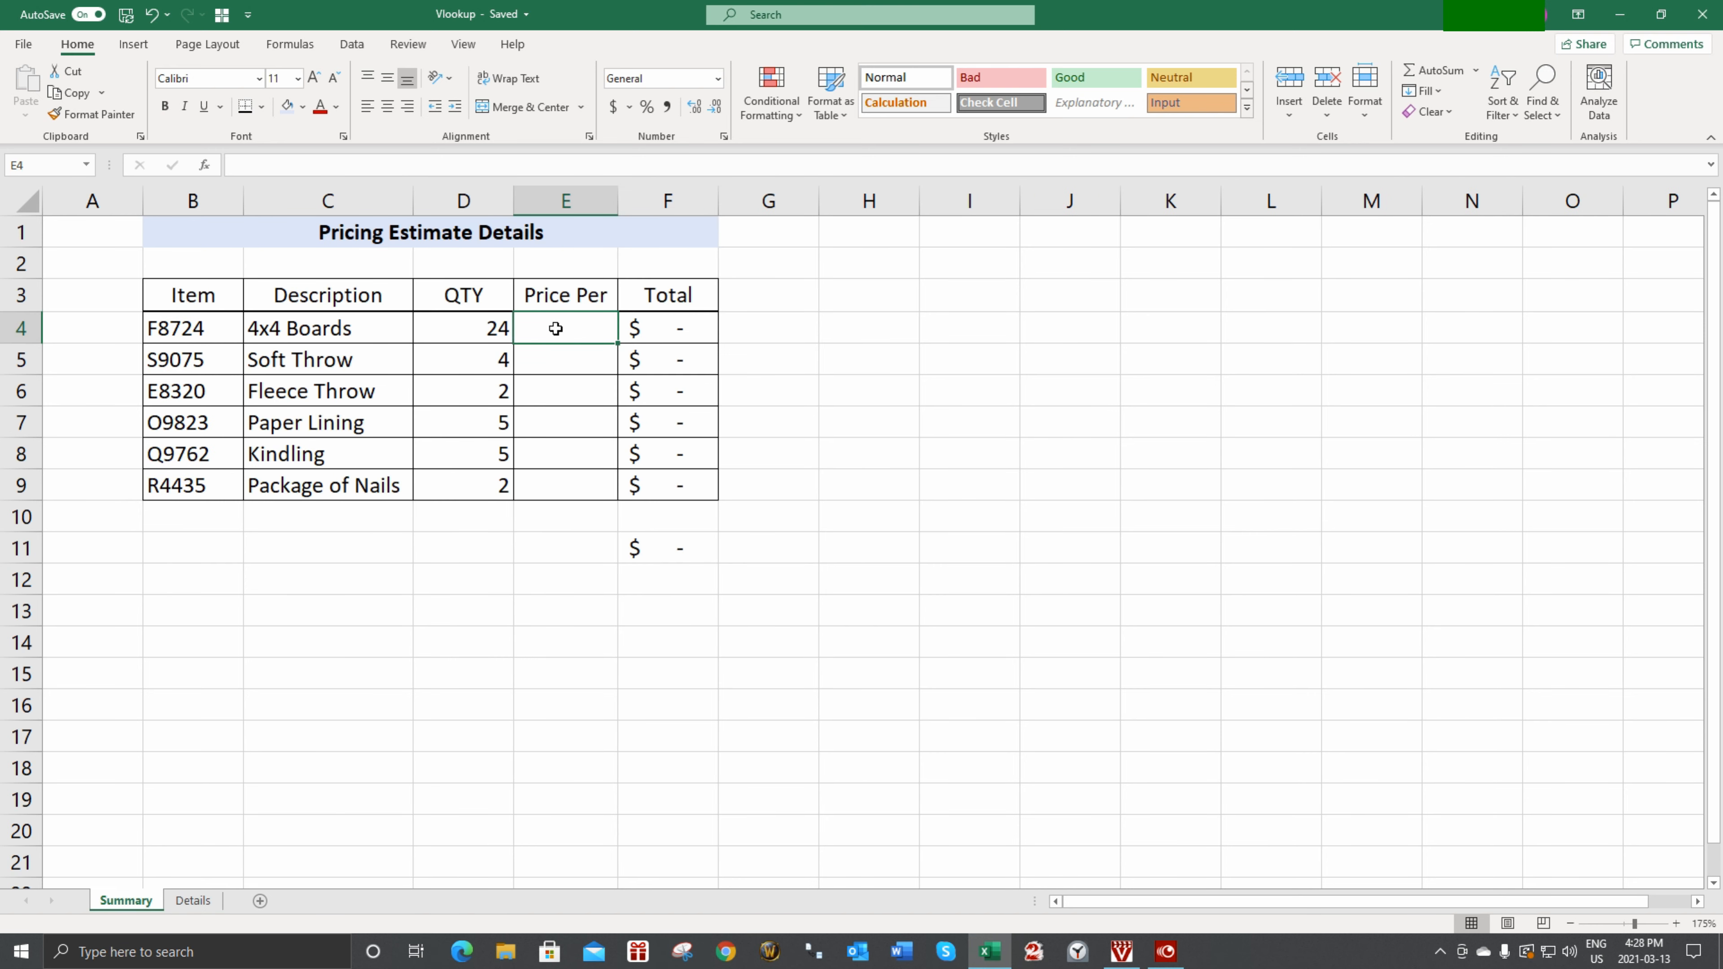
Start a VLOOKUP formula in the Price Per cell E4 with item code B4 as the lookup value
{"action": "left_click", "coordinate": [564, 328]}
{"action": "type", "text": "=vlo"}
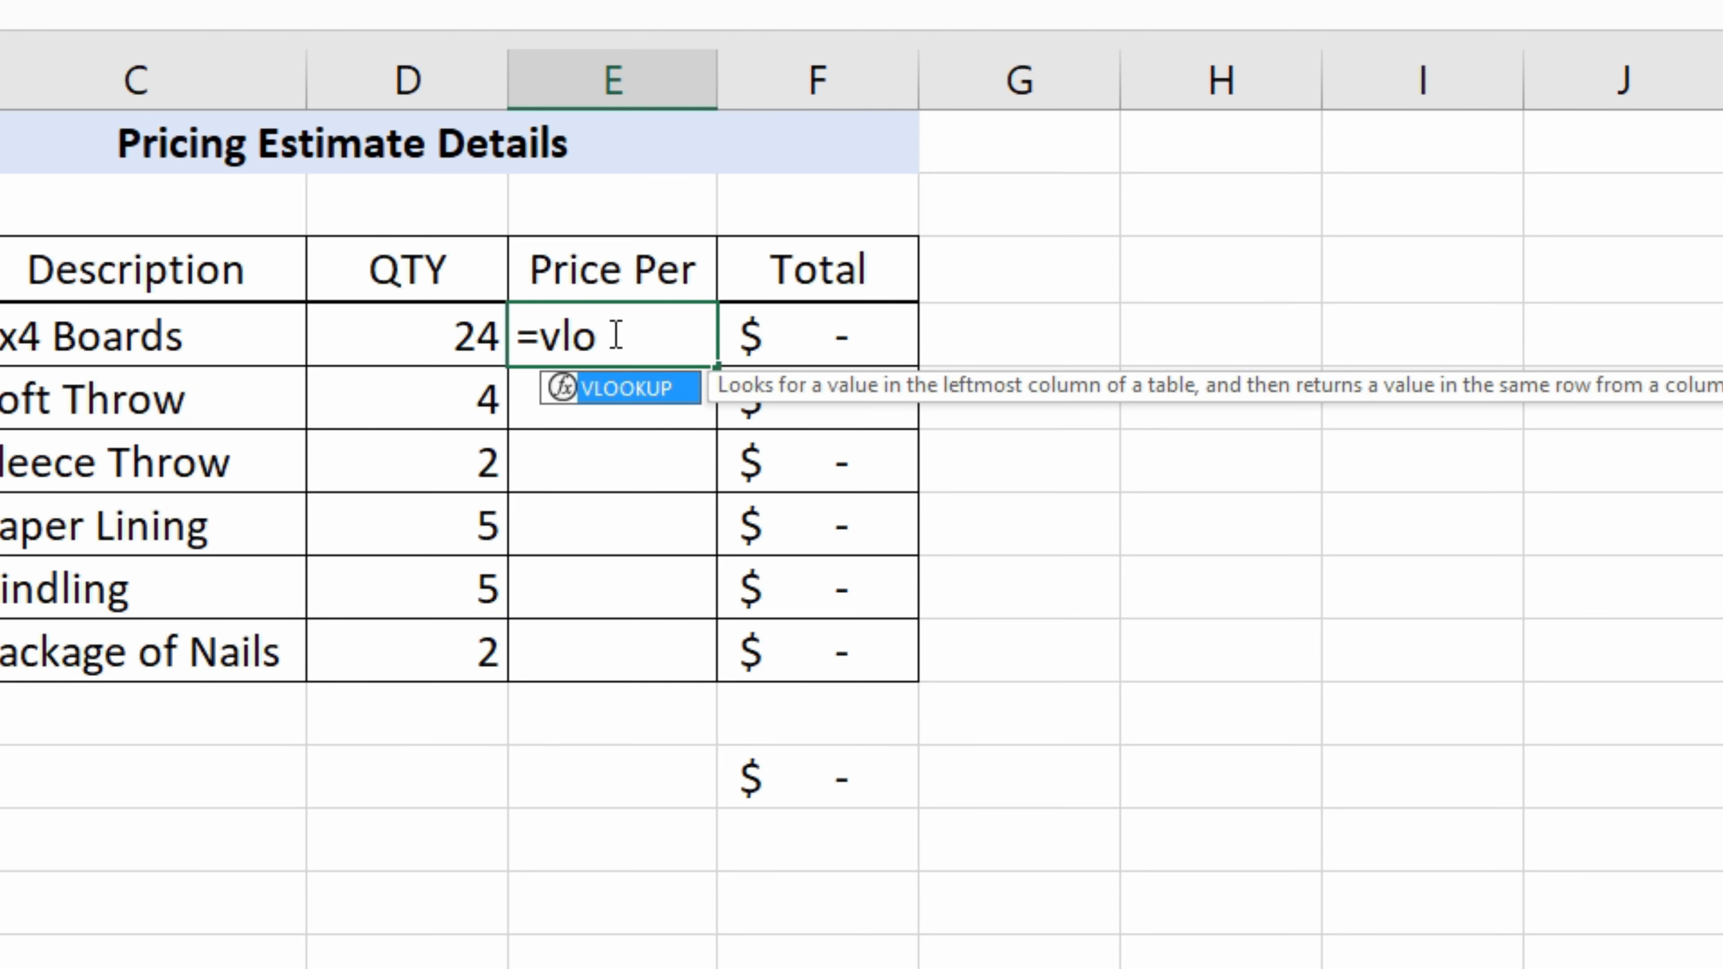
{"action": "key", "text": "Tab"}
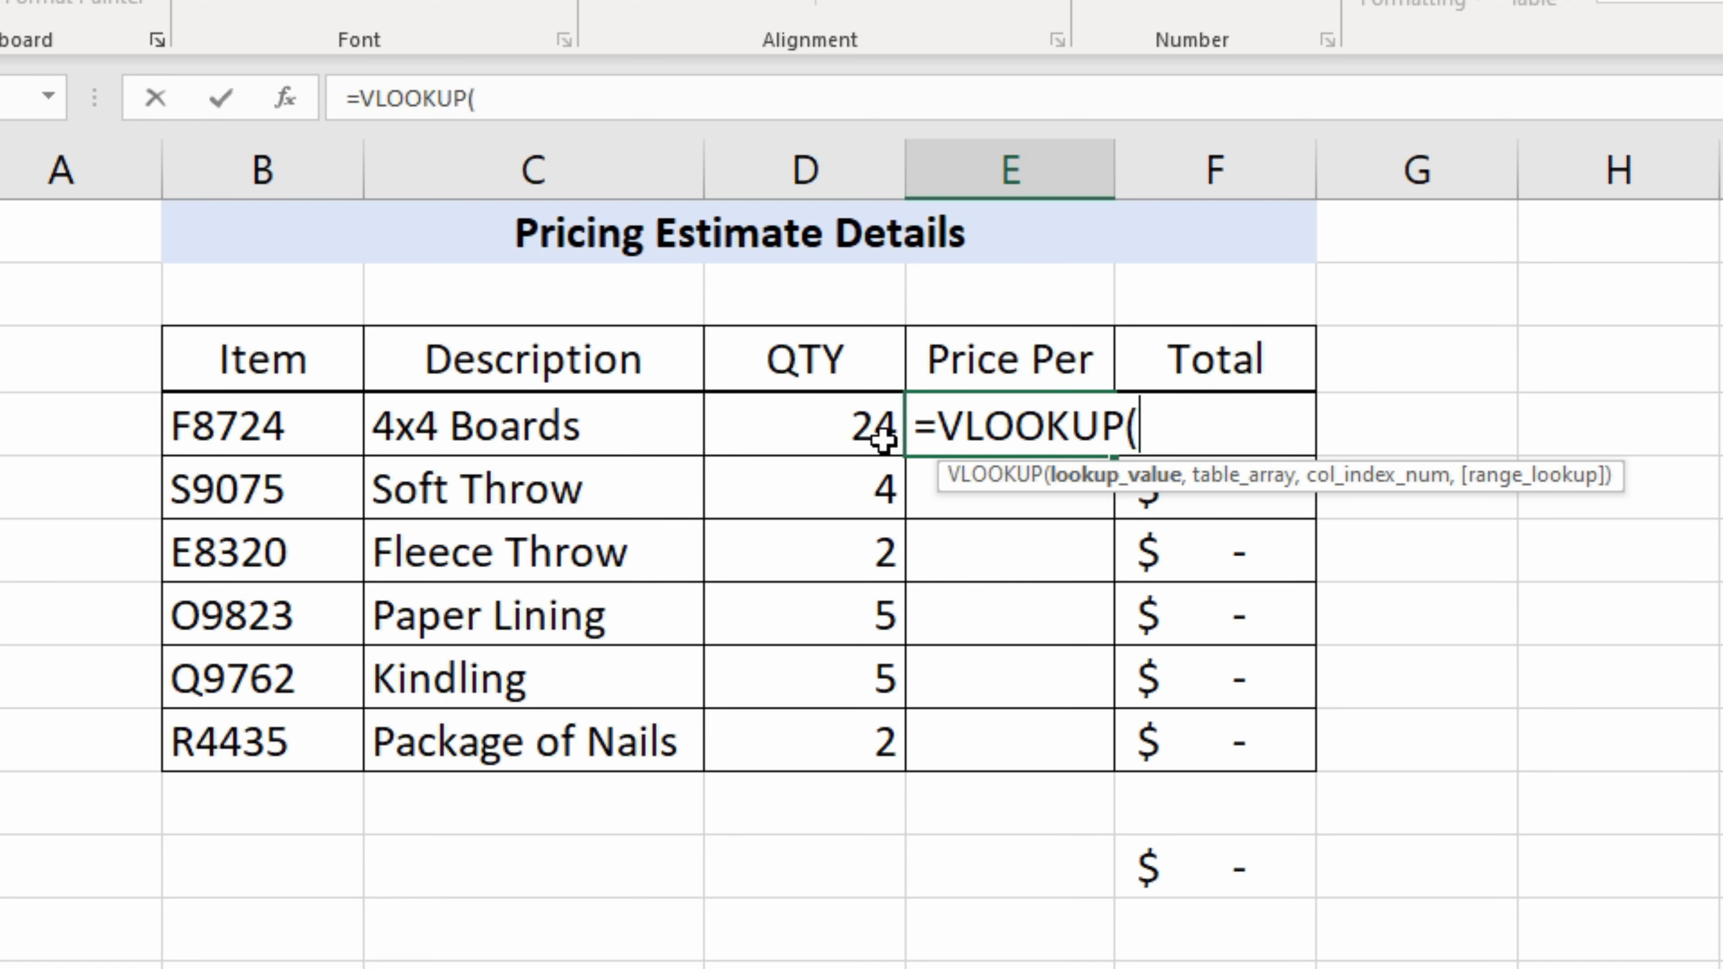
{"action": "left_click", "coordinate": [266, 422]}
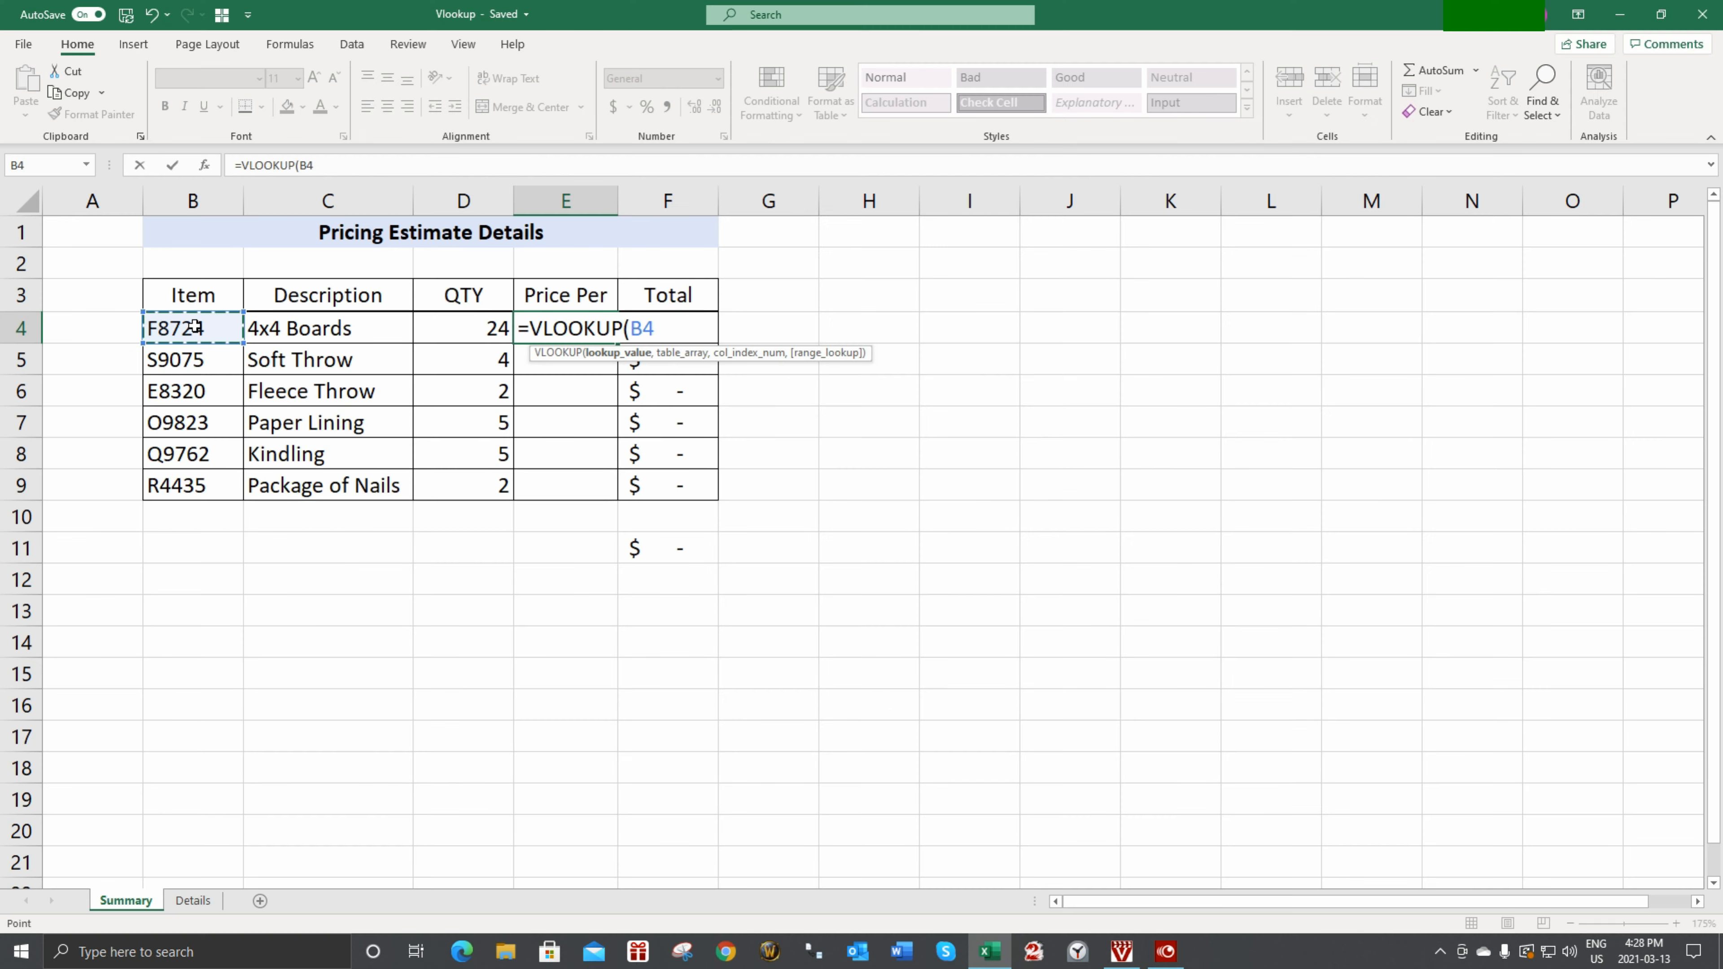
{"action": "type", "text": ","}
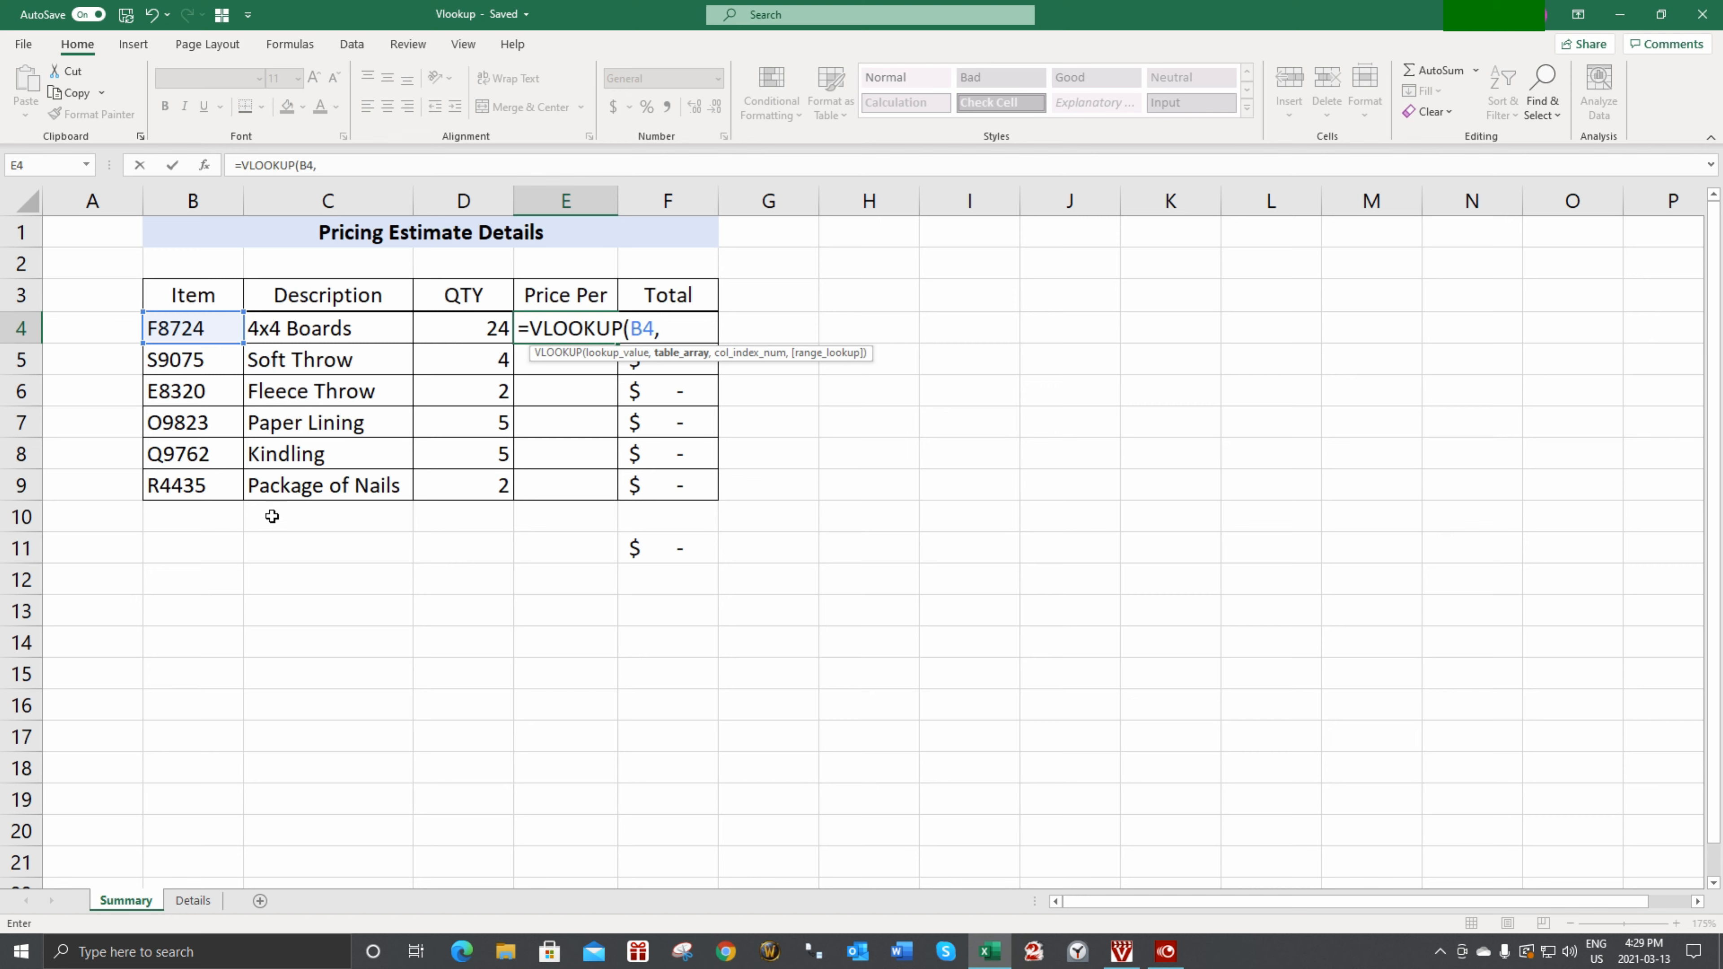
Set the VLOOKUP table array to the item and price range on the Details sheet, locked as $B$4:$C$9
{"action": "left_click", "coordinate": [188, 908]}
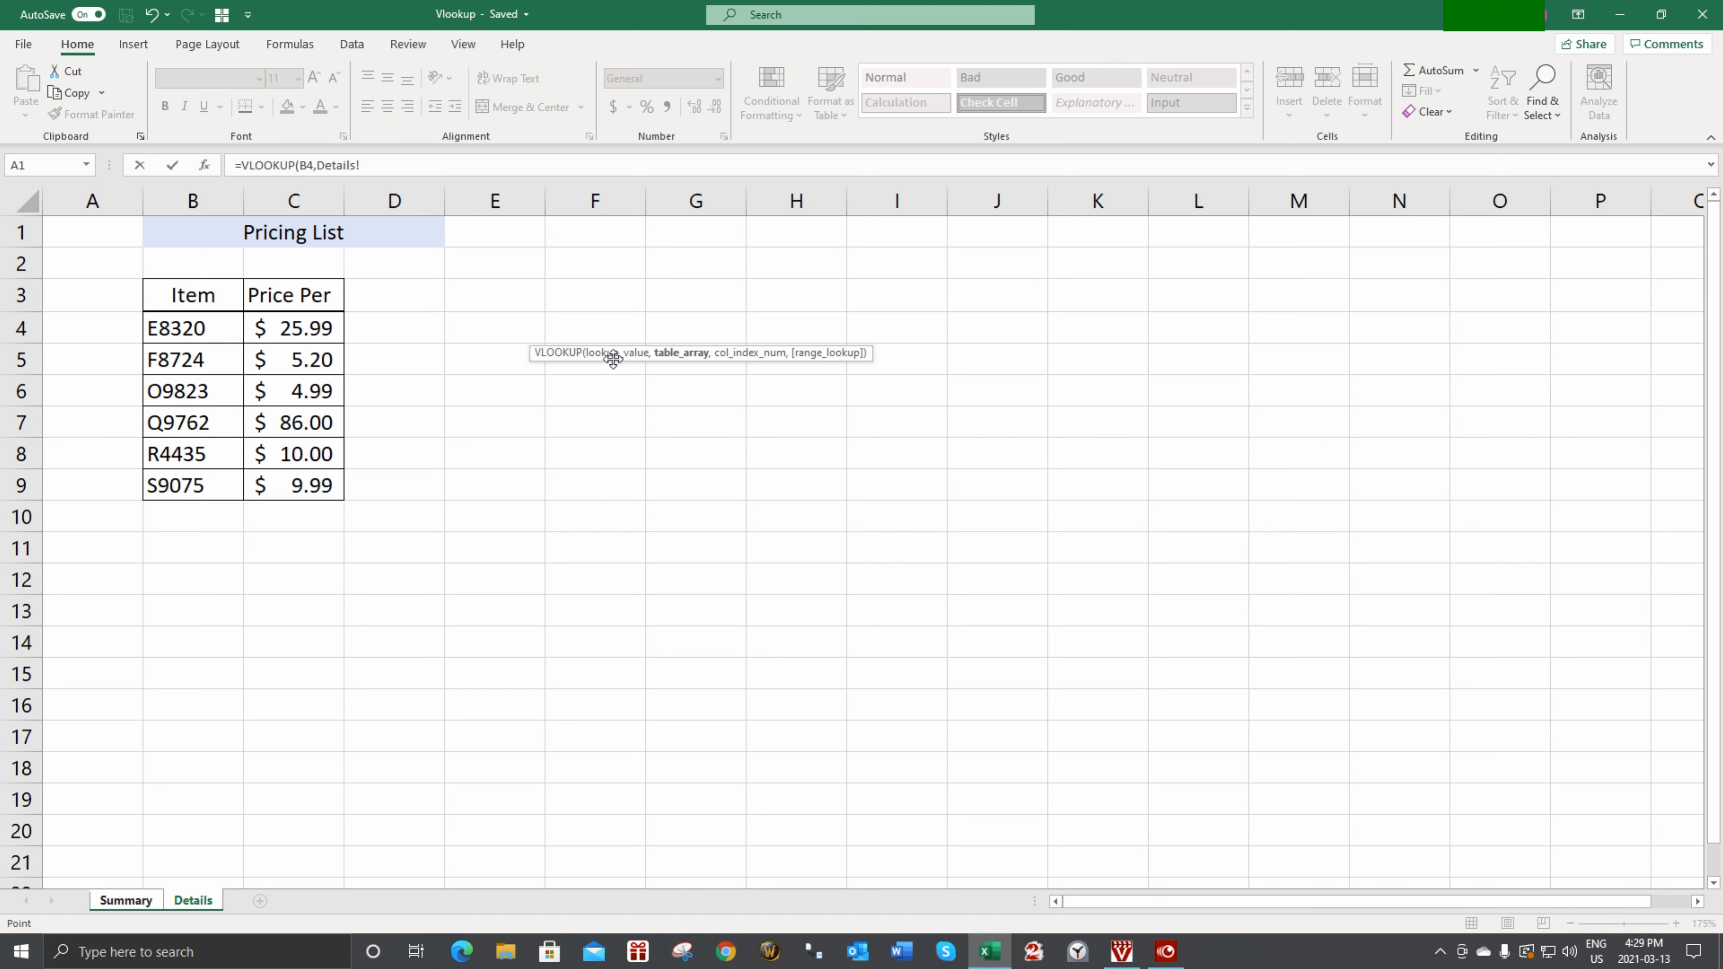
{"action": "left_click", "coordinate": [188, 330]}
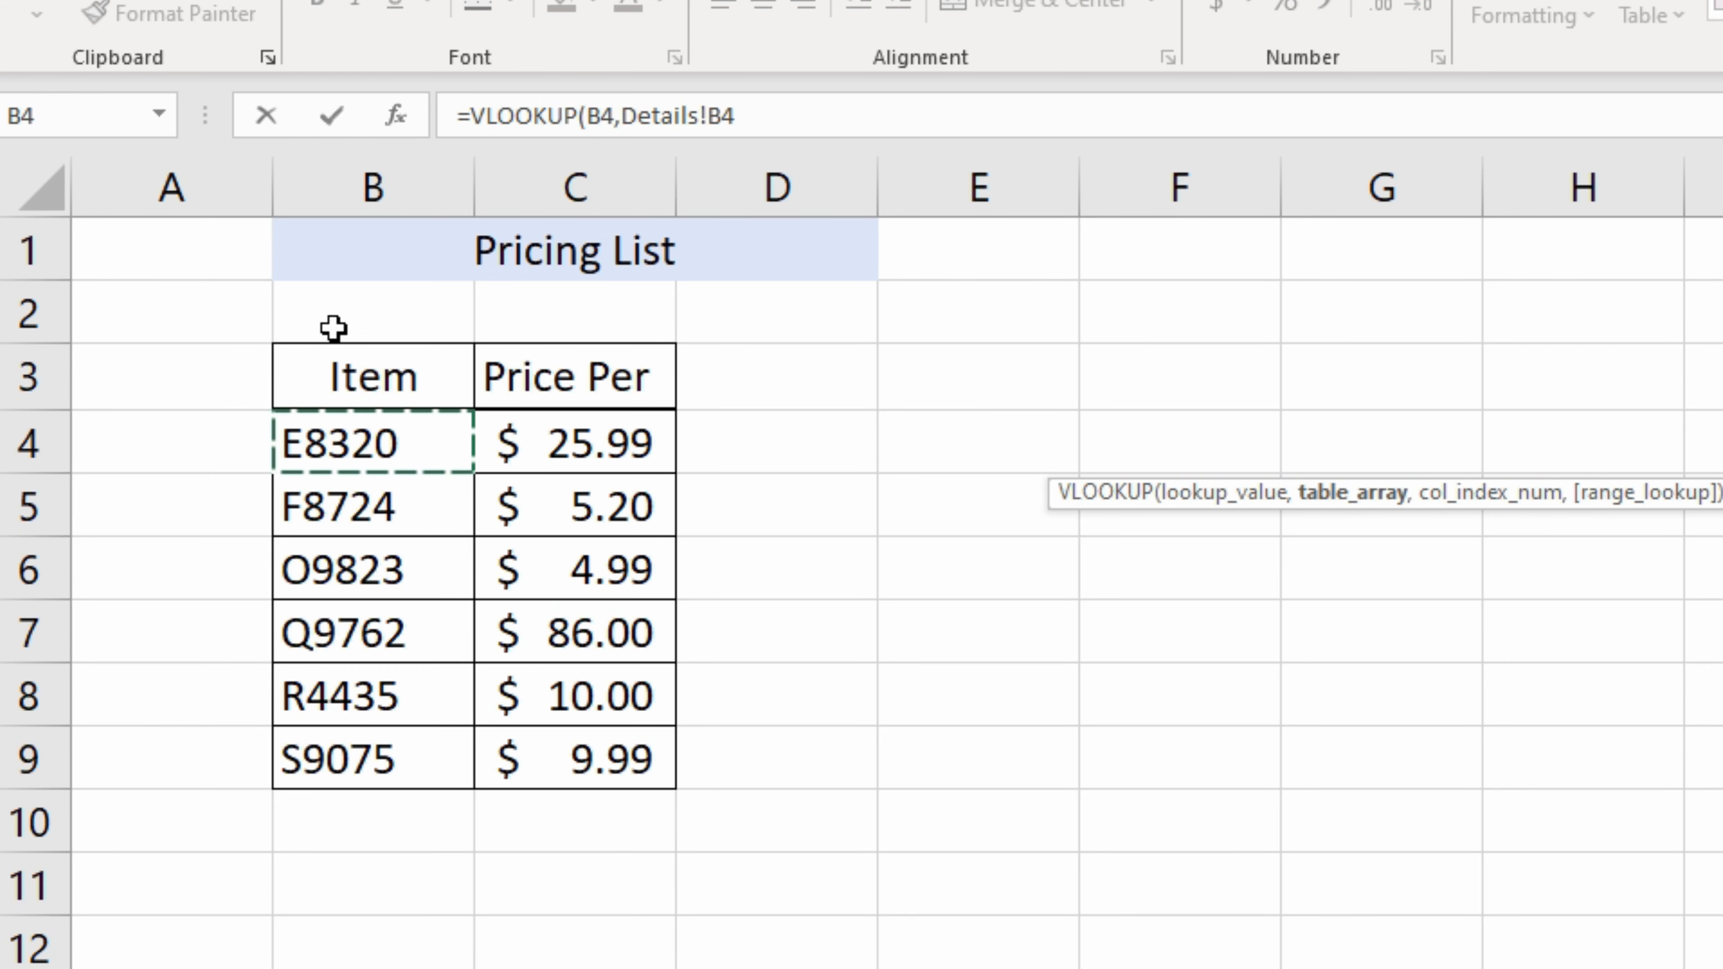
{"action": "left_click_drag", "start_coordinate": [418, 437], "coordinate": [603, 772]}
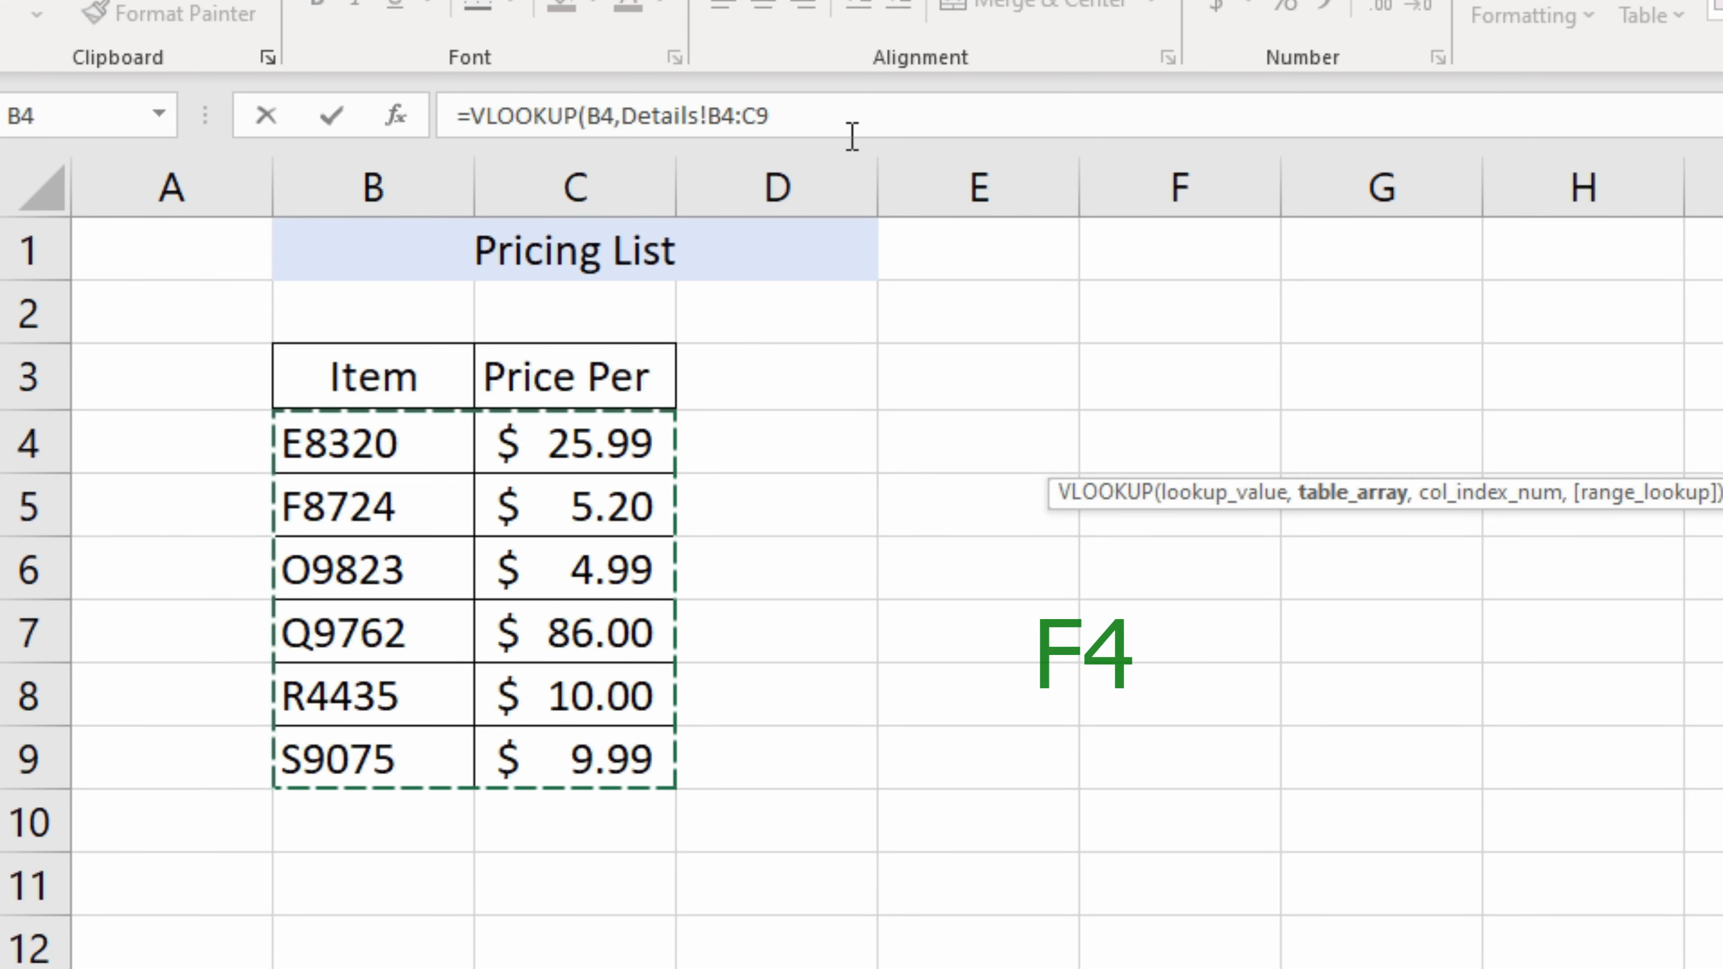
{"action": "key", "text": "F4"}
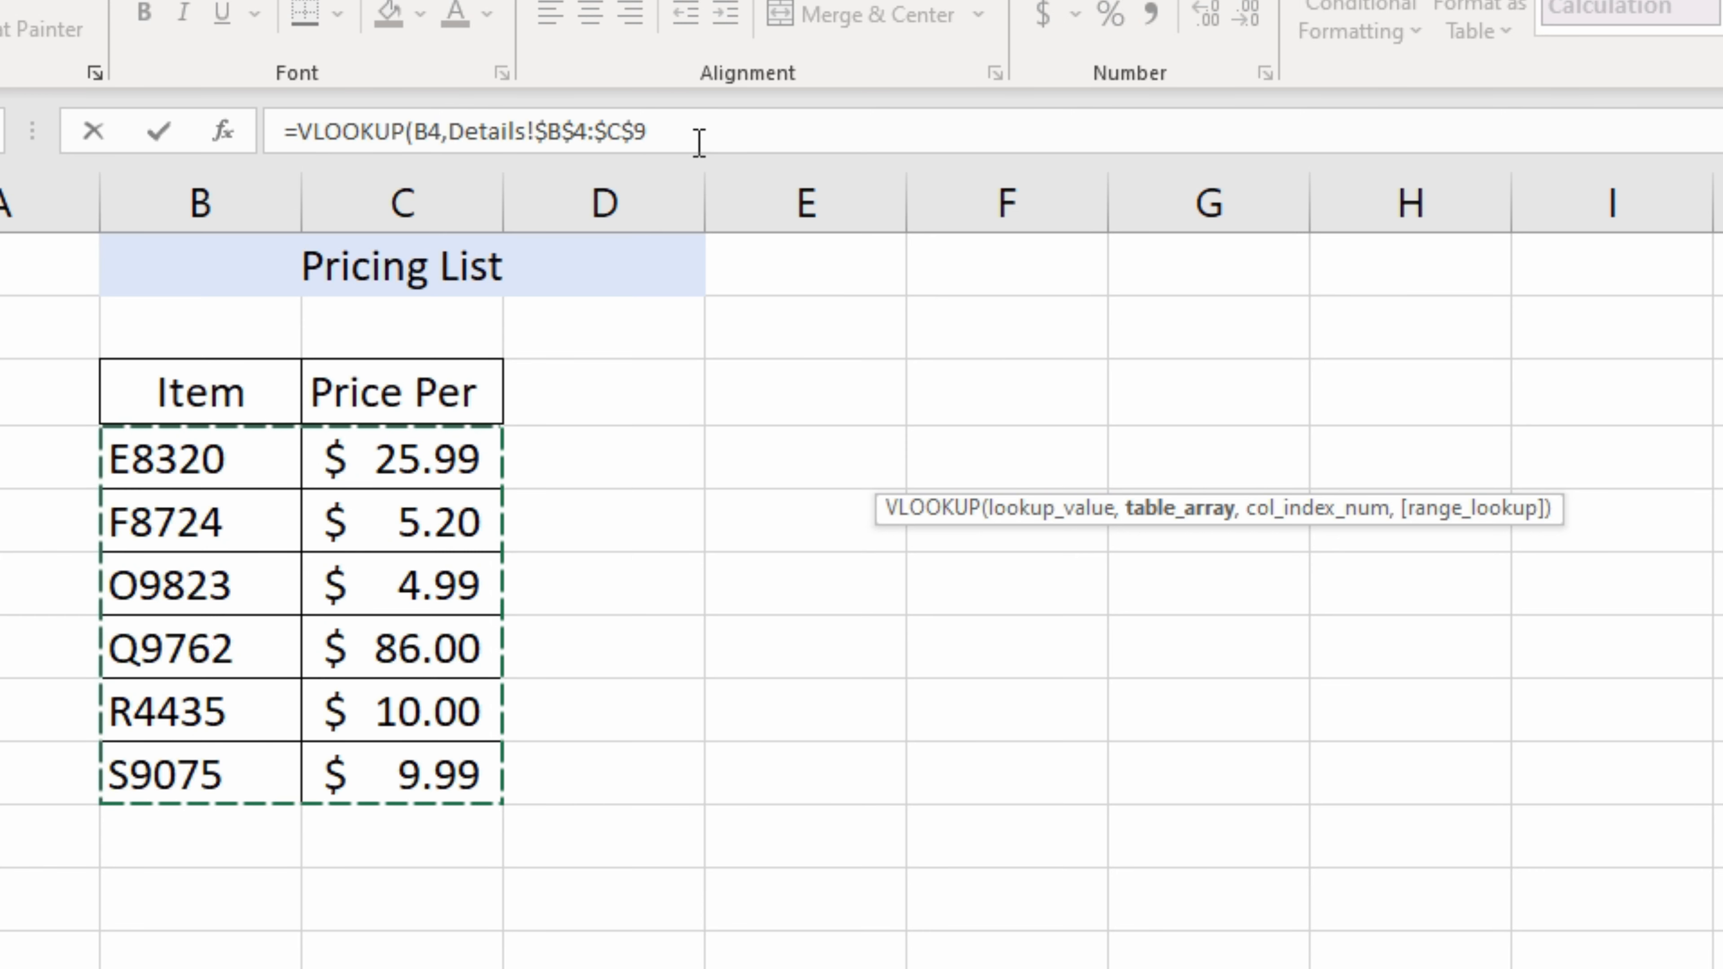
{"action": "type", "text": ","}
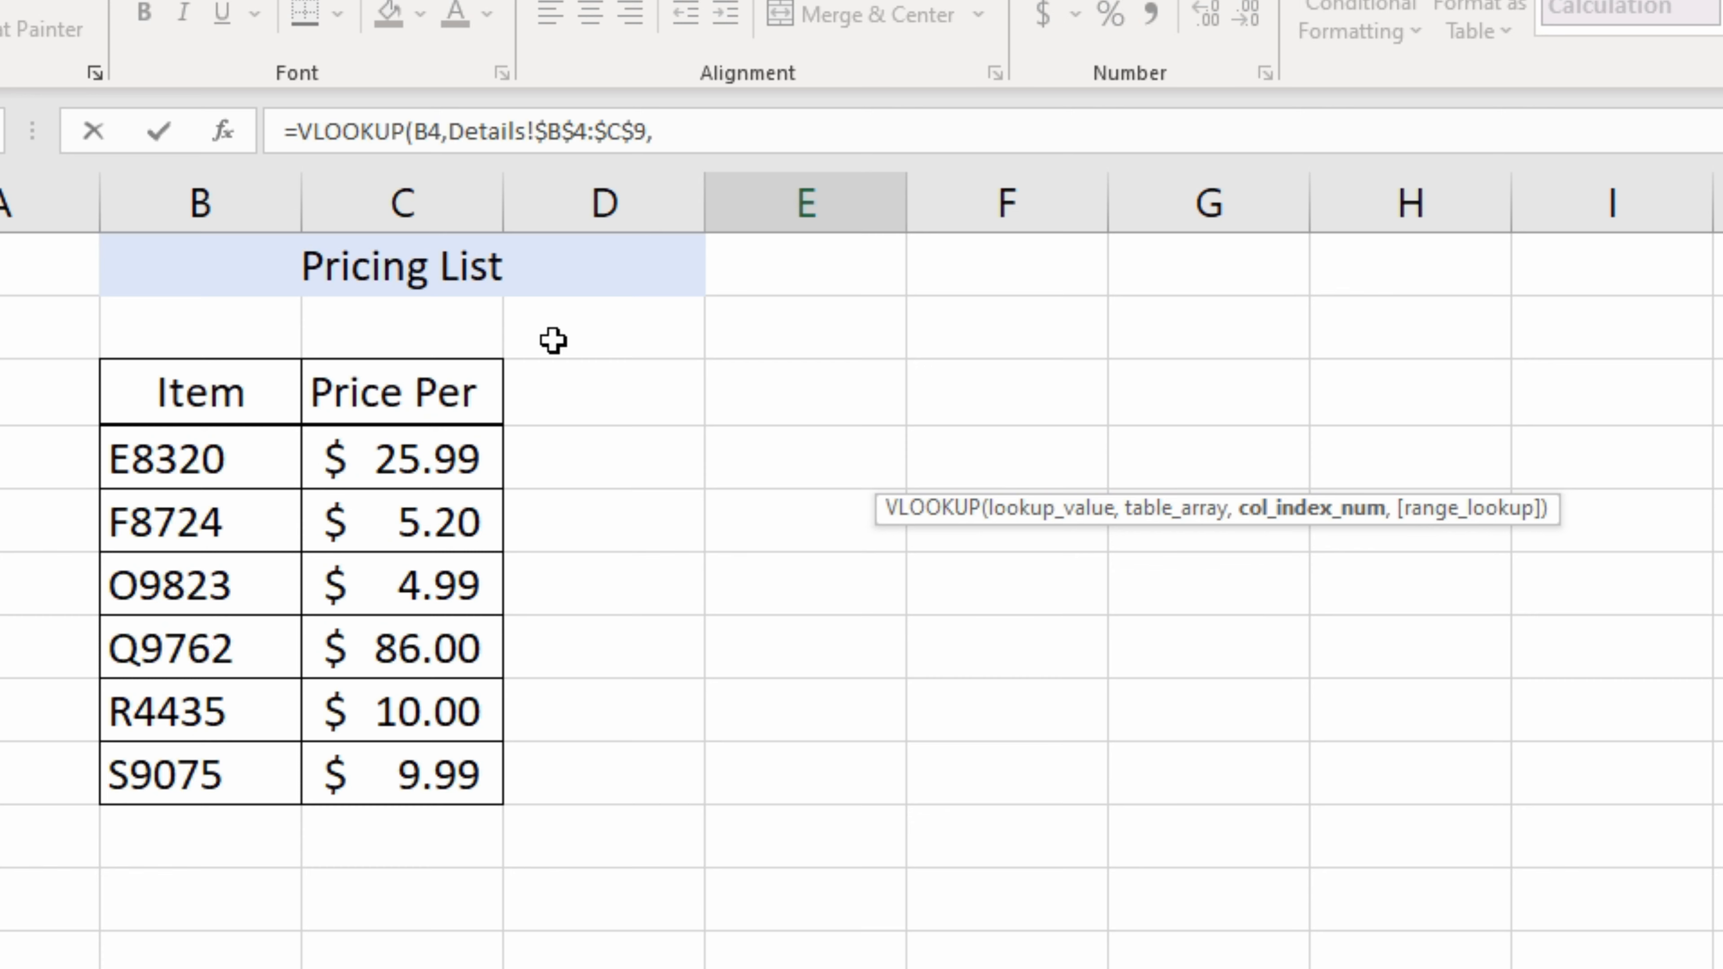
Complete the VLOOKUP with column index 2 and FALSE for an exact match, and enter the formula
{"action": "left_click", "coordinate": [690, 134]}
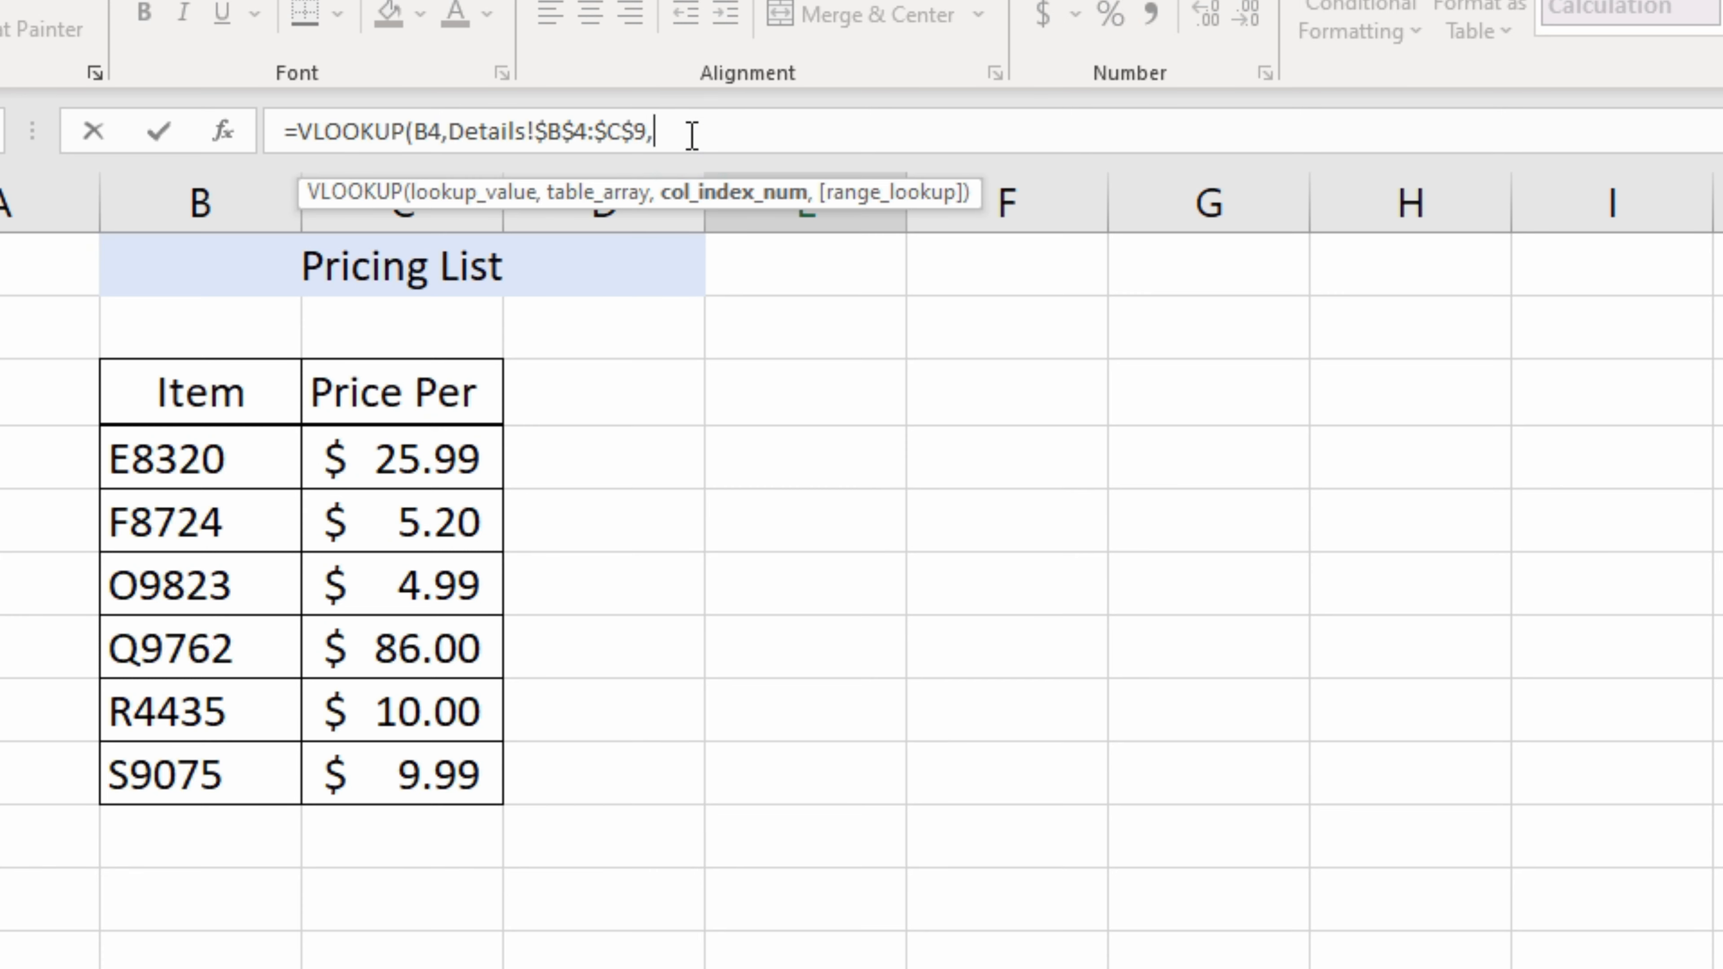
{"action": "type", "text": "2"}
{"action": "type", "text": ","}
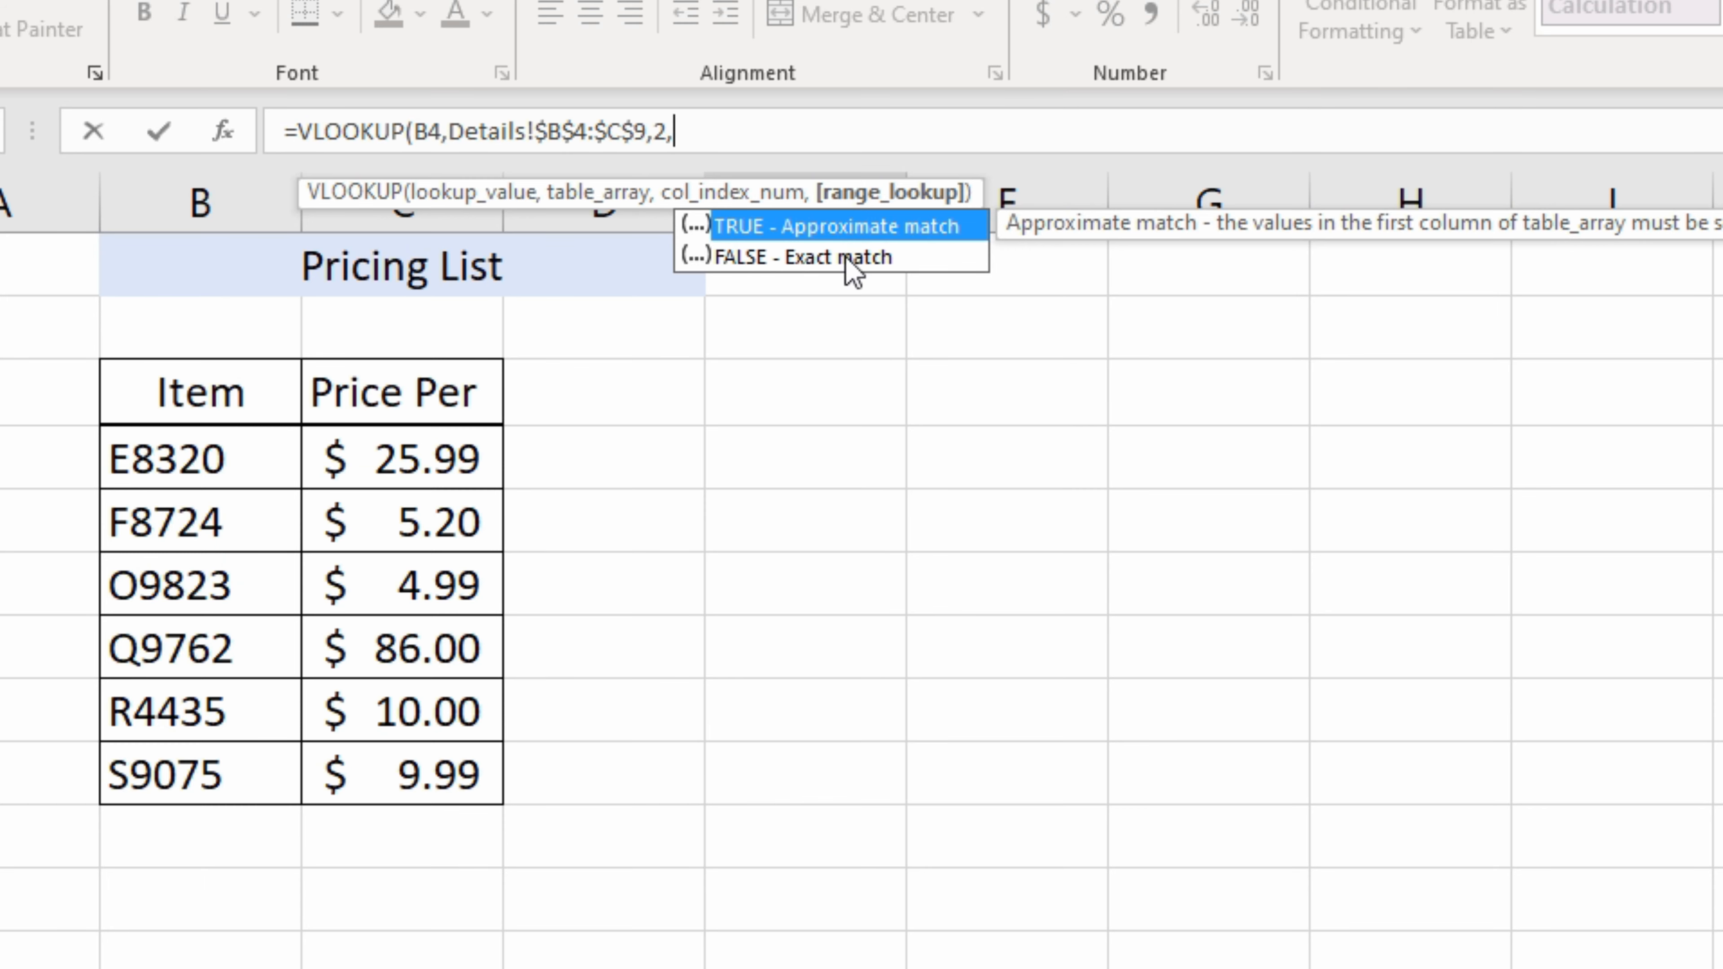
{"action": "type", "text": "false)"}
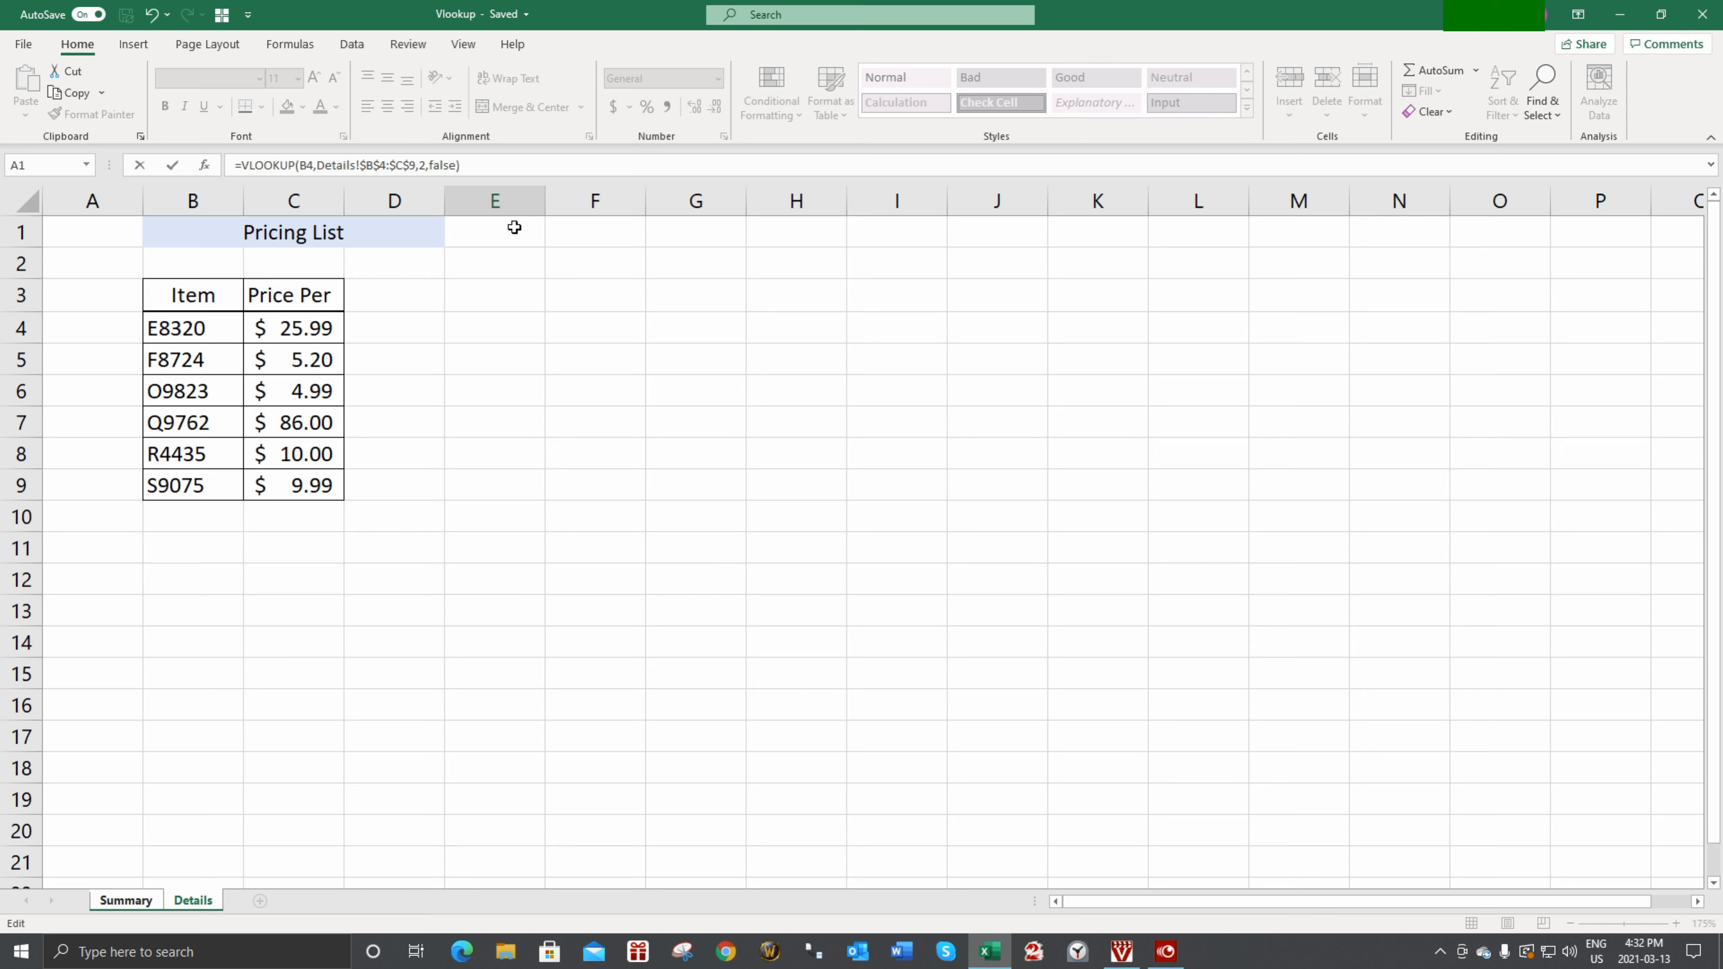
{"action": "key", "text": "Return"}
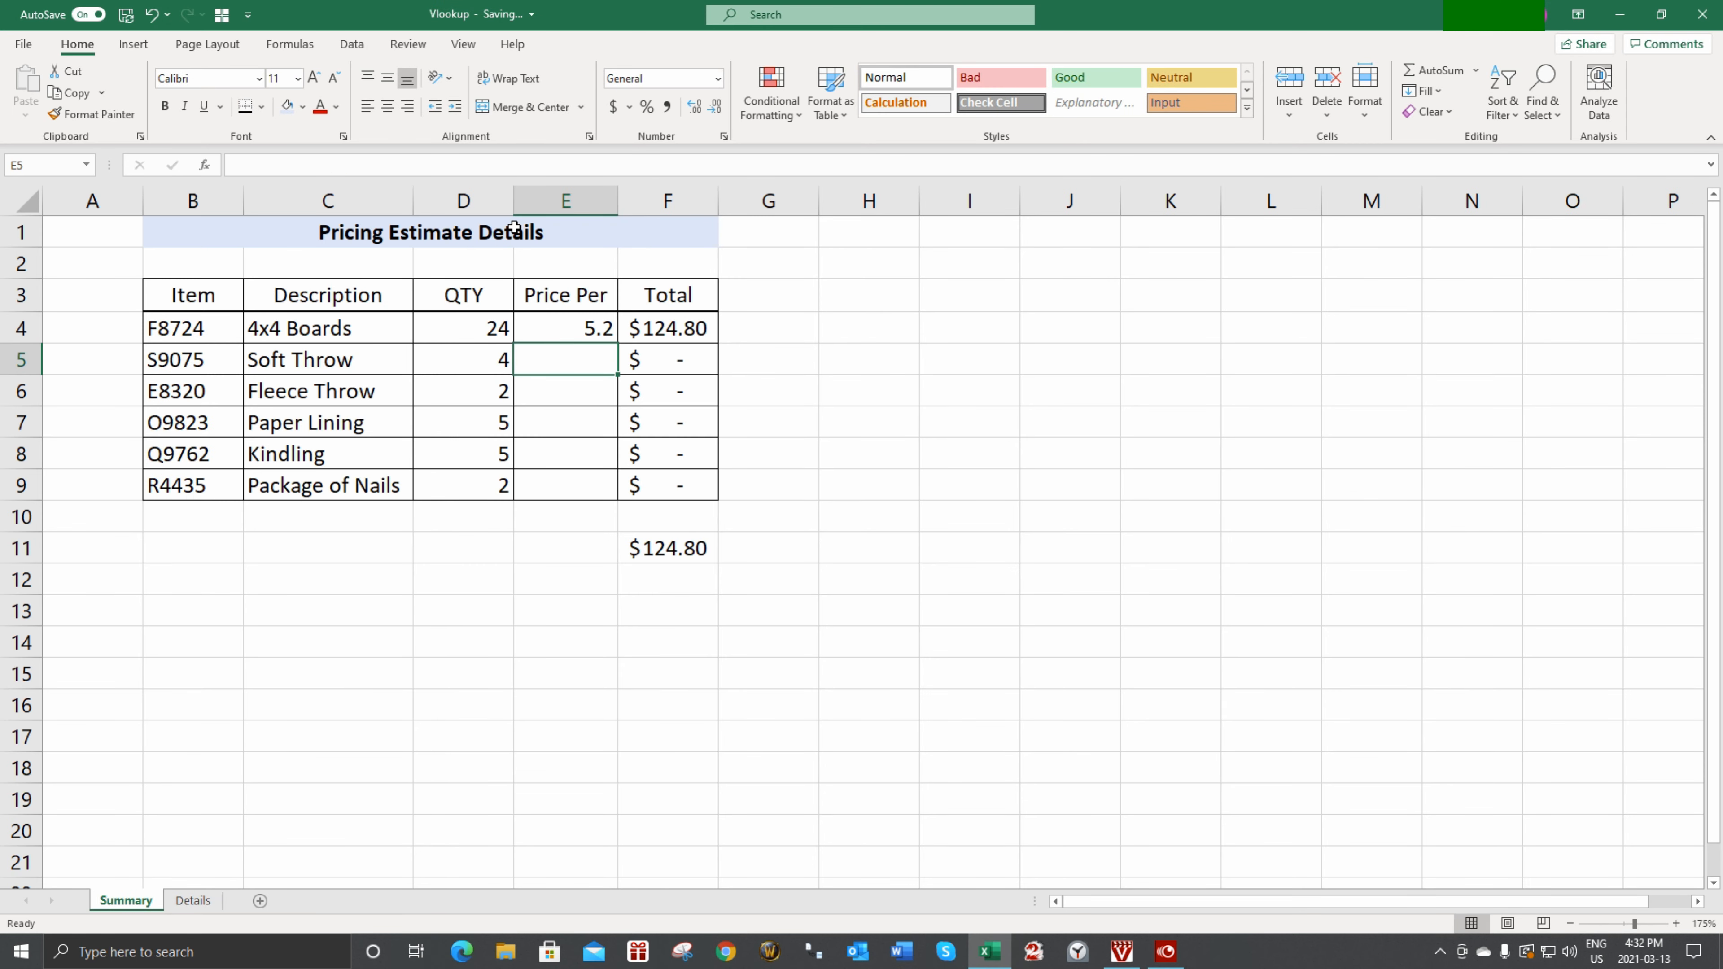
Check the price of 4x4 Boards by finding item code F8724 on the Details sheet, and return to the Summary sheet
{"action": "left_click", "coordinate": [543, 328]}
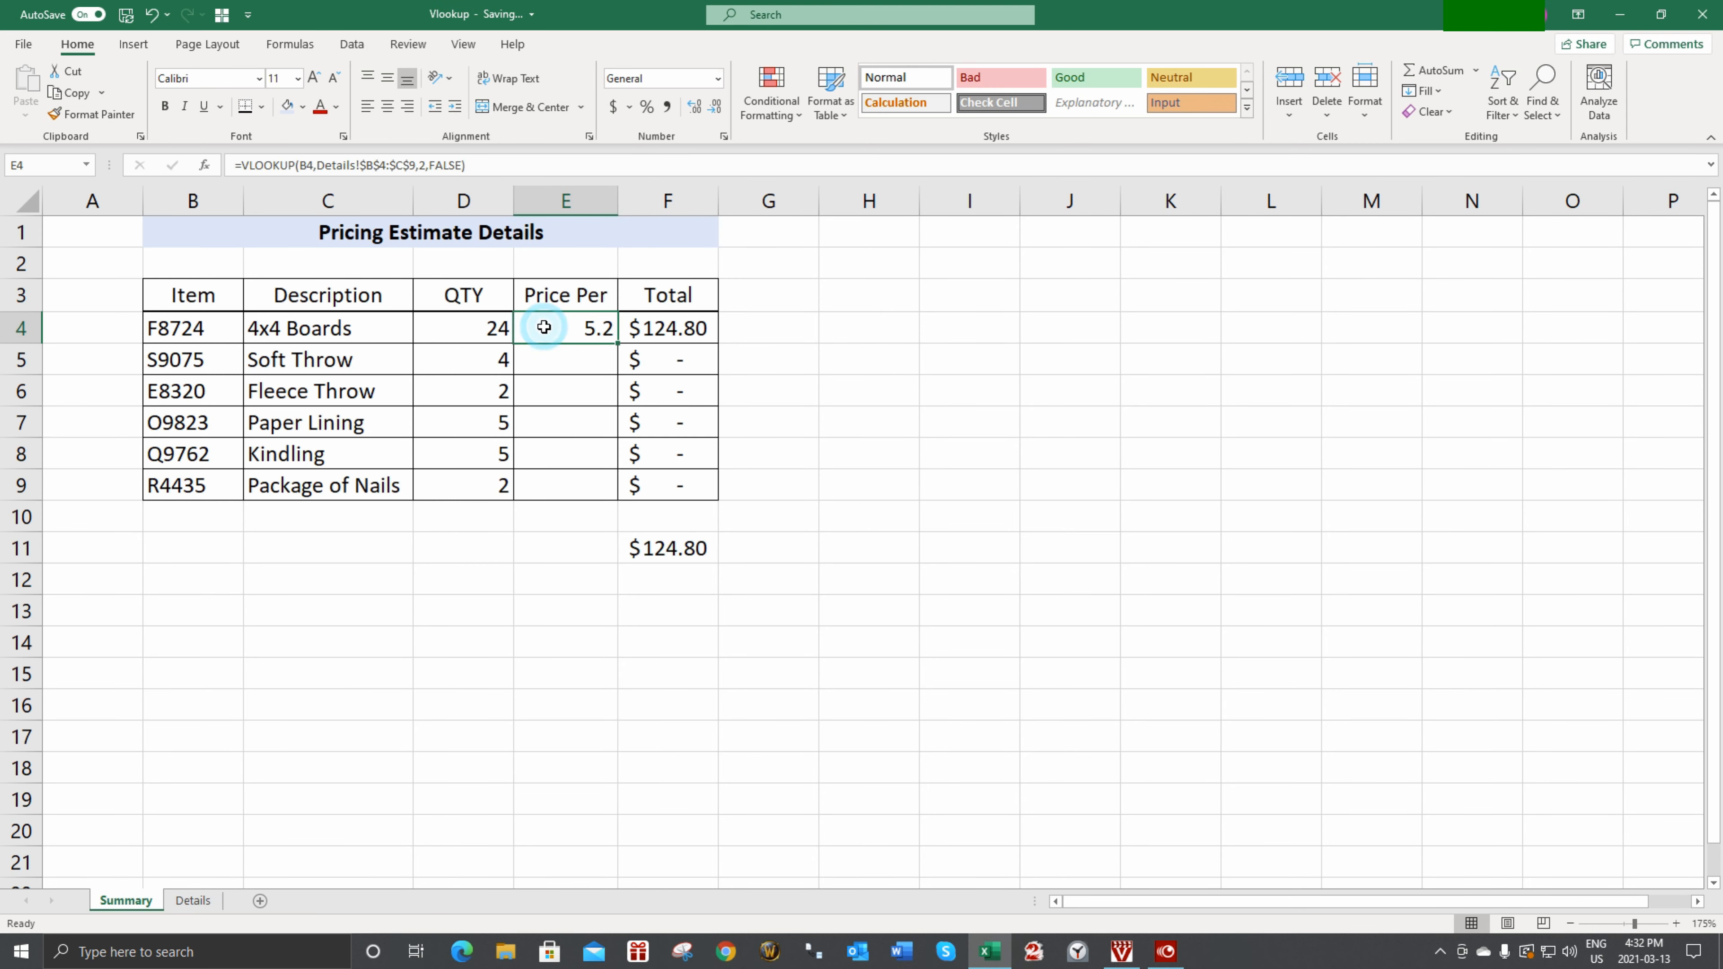
{"action": "left_click", "coordinate": [173, 331]}
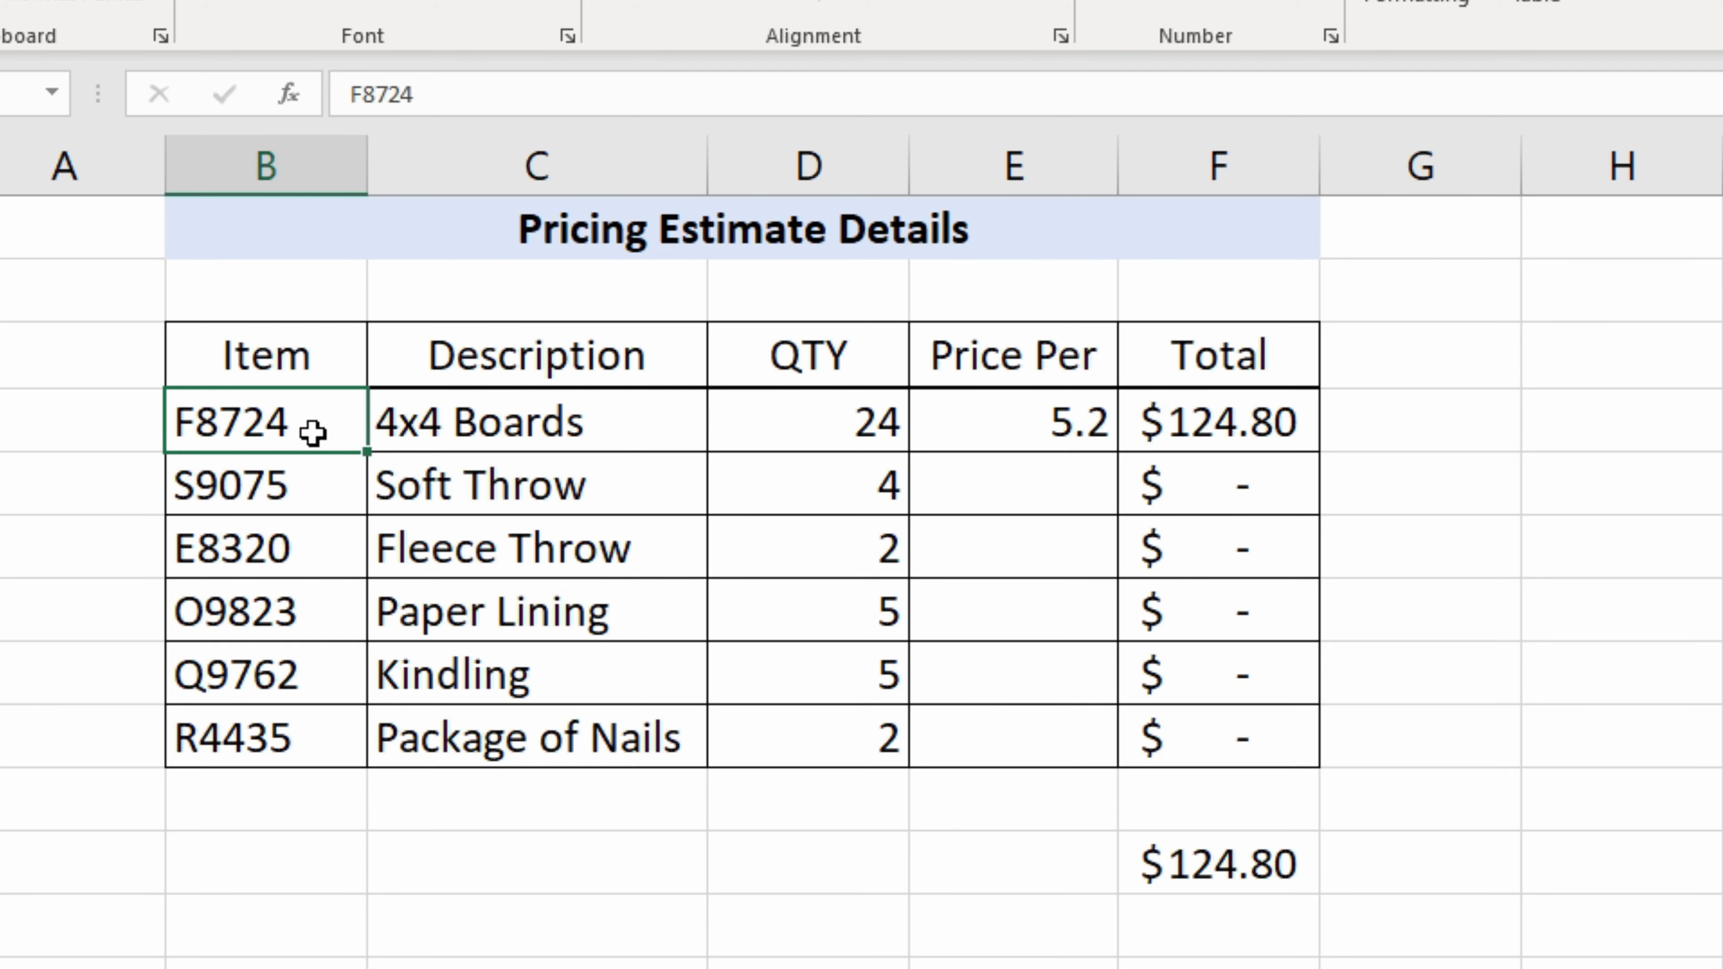
{"action": "key", "text": "ctrl+c"}
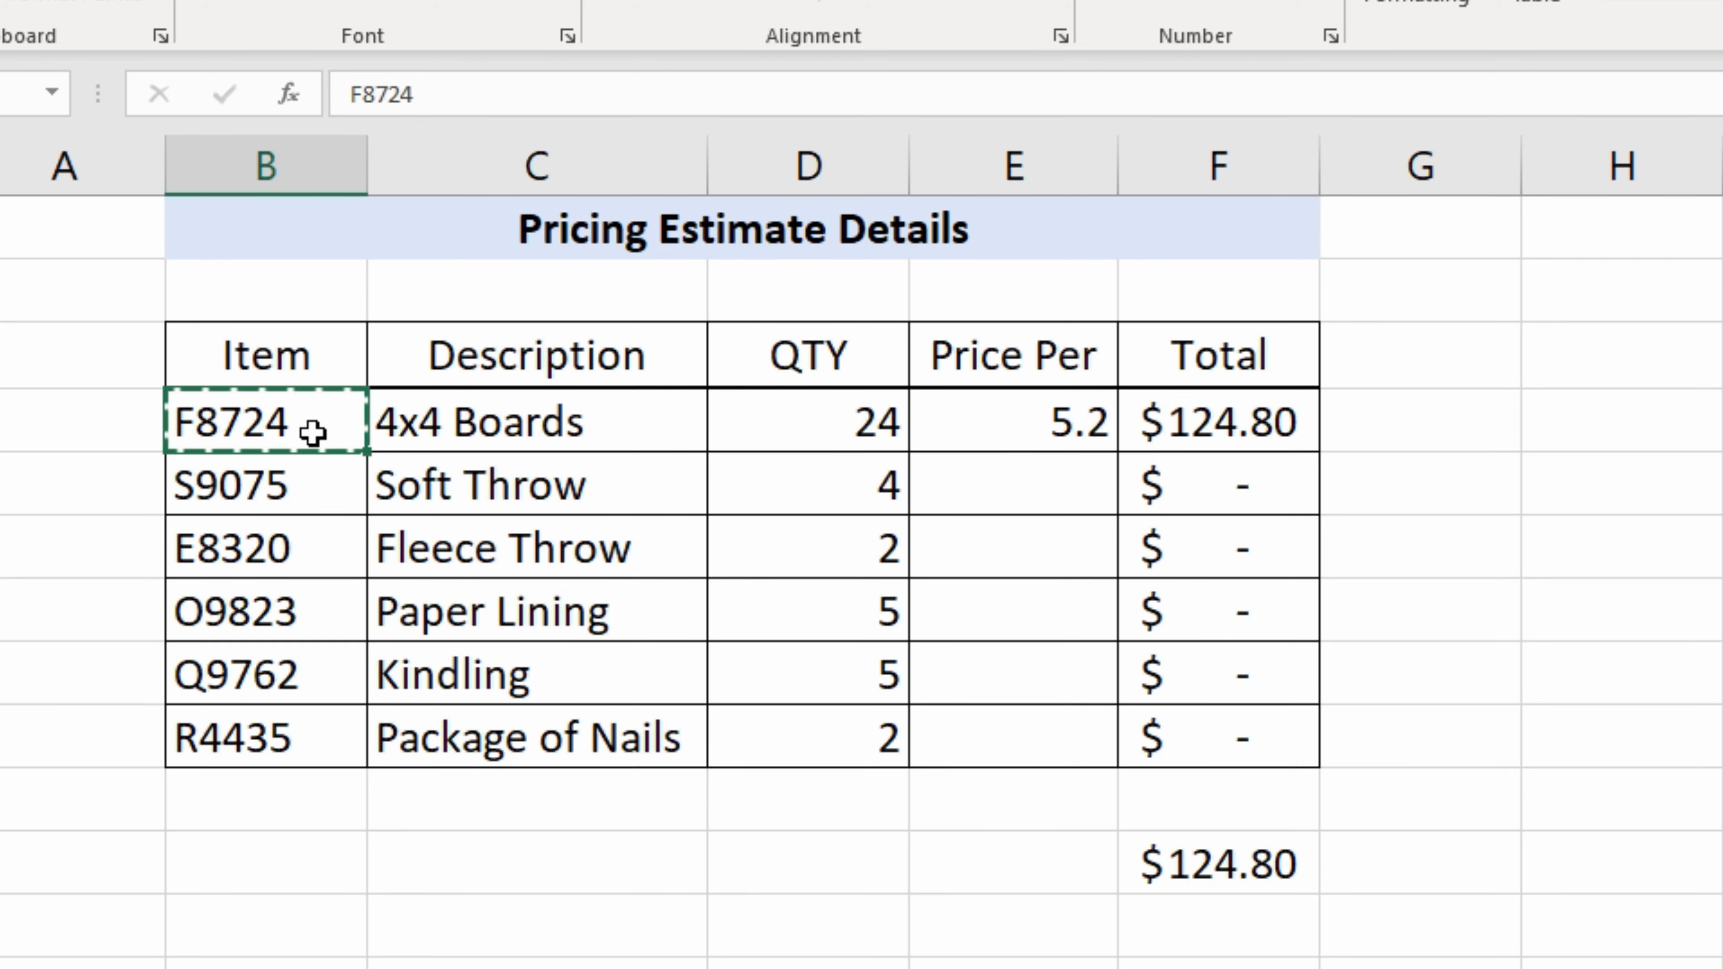
{"action": "left_click", "coordinate": [194, 900]}
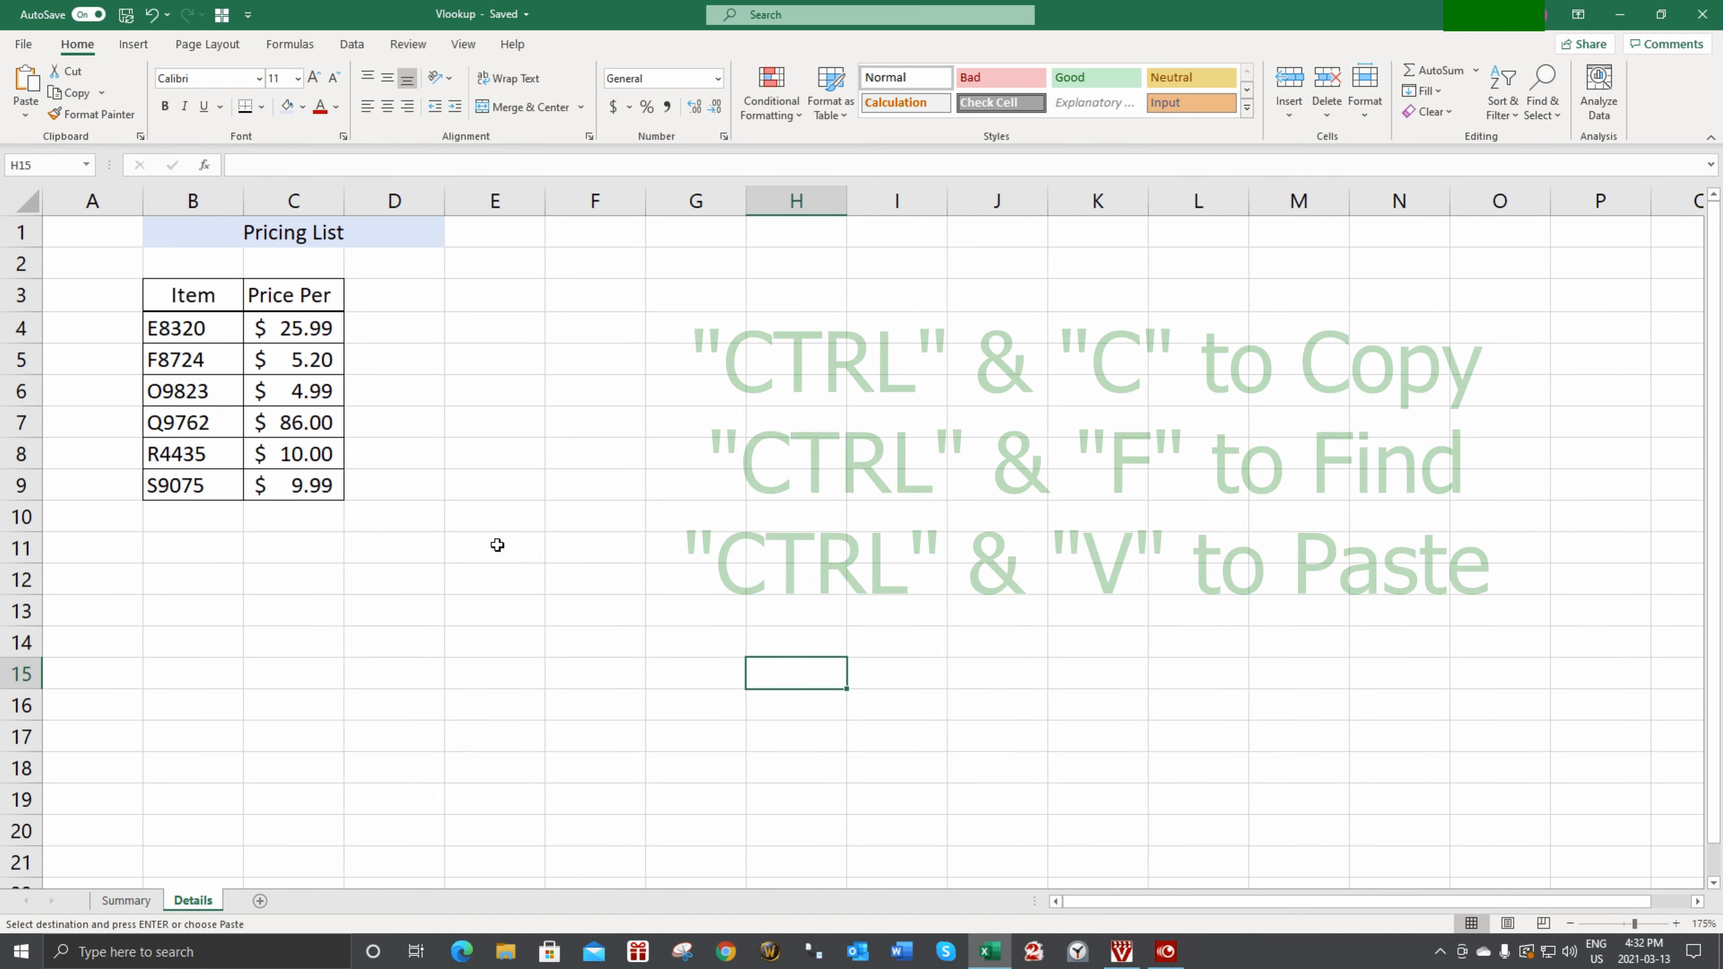
{"action": "key", "text": "ctrl+f"}
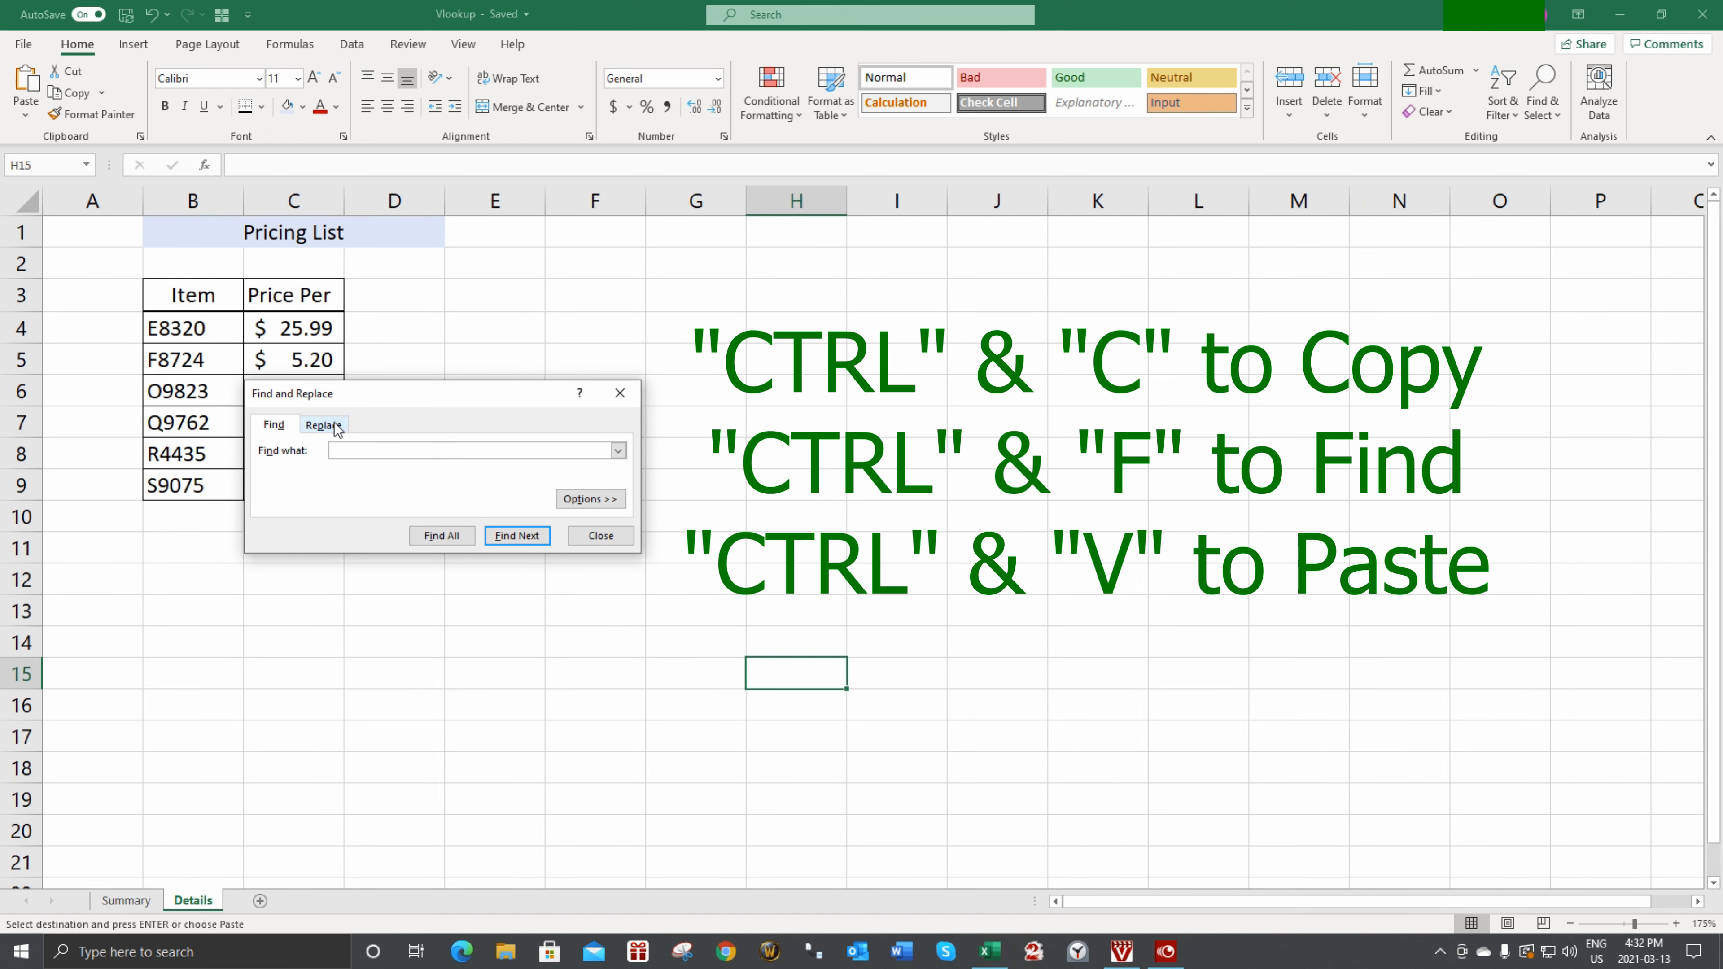
{"action": "key", "text": "ctrl+v"}
{"action": "left_click", "coordinate": [517, 535]}
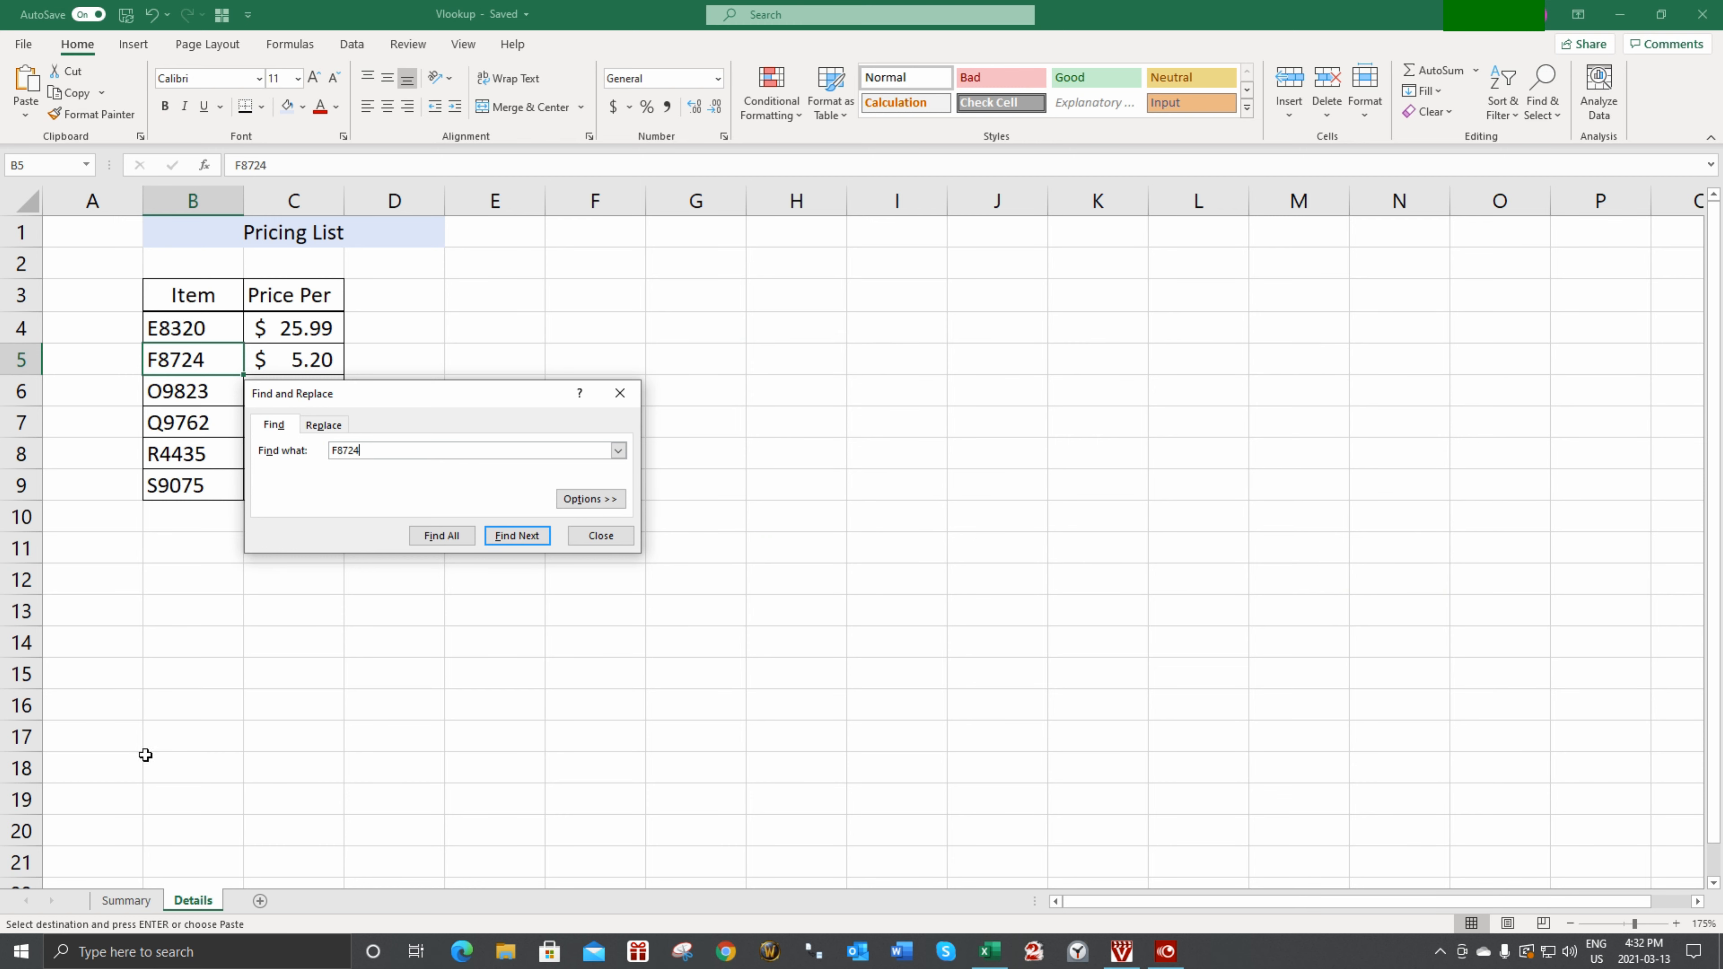
{"action": "left_click", "coordinate": [137, 901]}
{"action": "left_click", "coordinate": [601, 535]}
Fill the E4 formula down through E9, undo that fill, and fill the same Price Per range again
{"action": "left_click", "coordinate": [559, 324]}
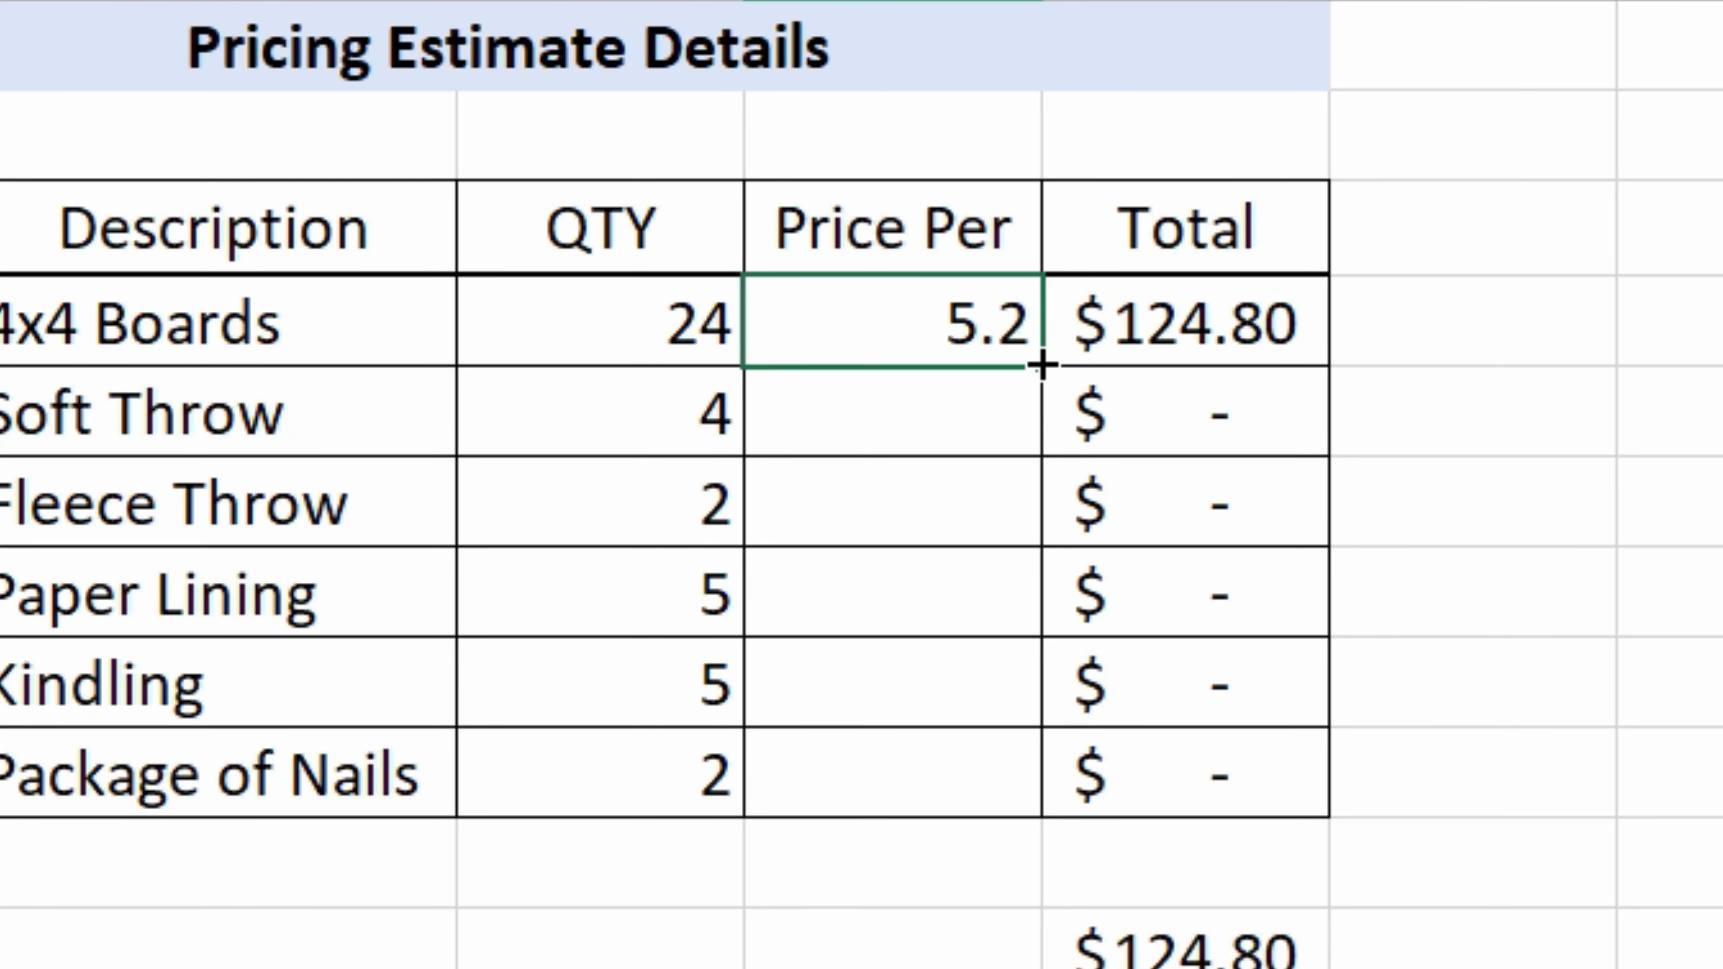
{"action": "double_click", "coordinate": [1041, 366]}
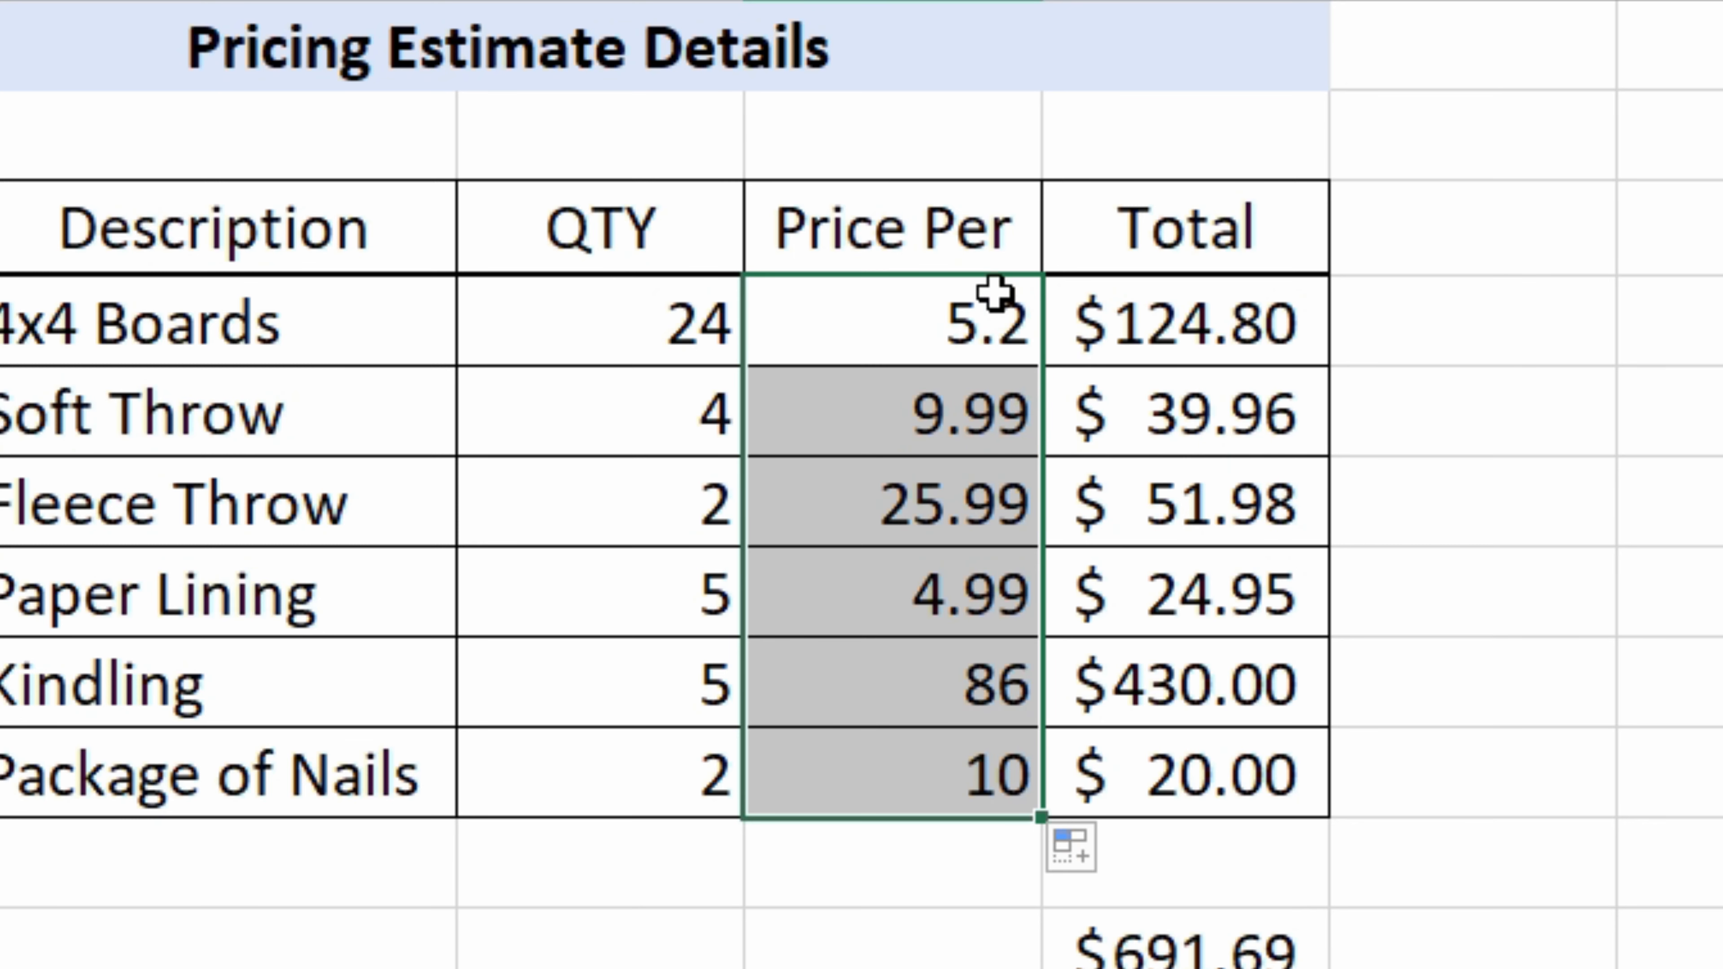
{"action": "key", "text": "ctrl+z"}
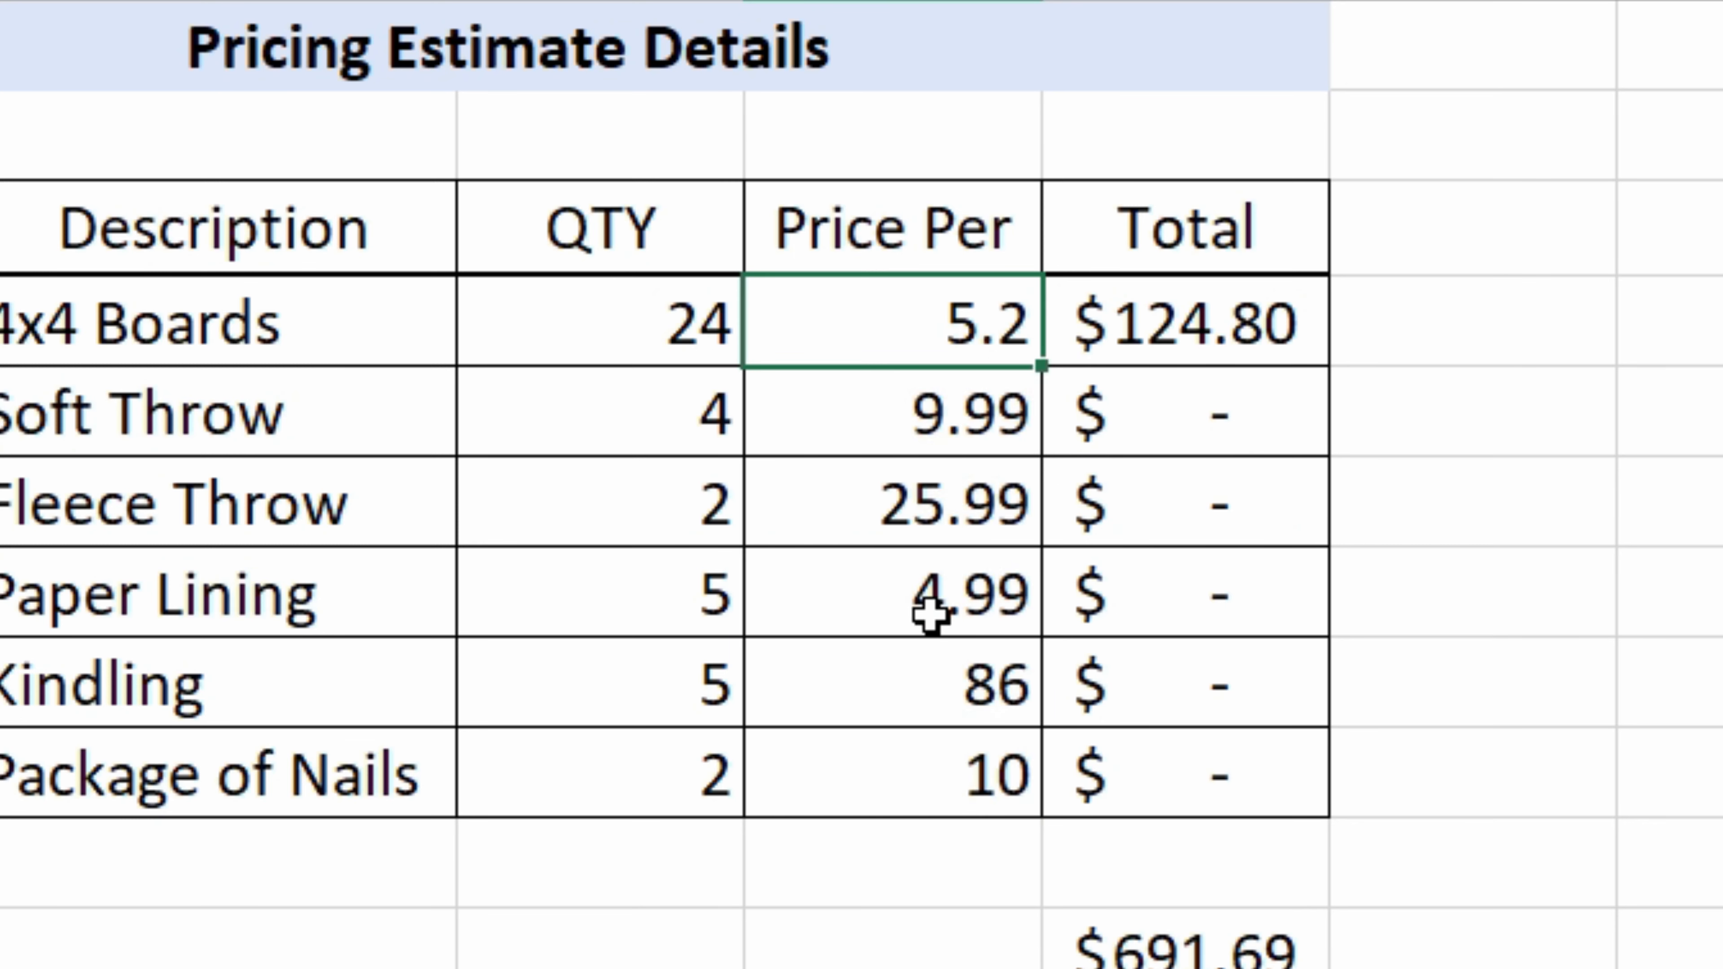
{"action": "left_click_drag", "start_coordinate": [1042, 365], "coordinate": [1015, 823]}
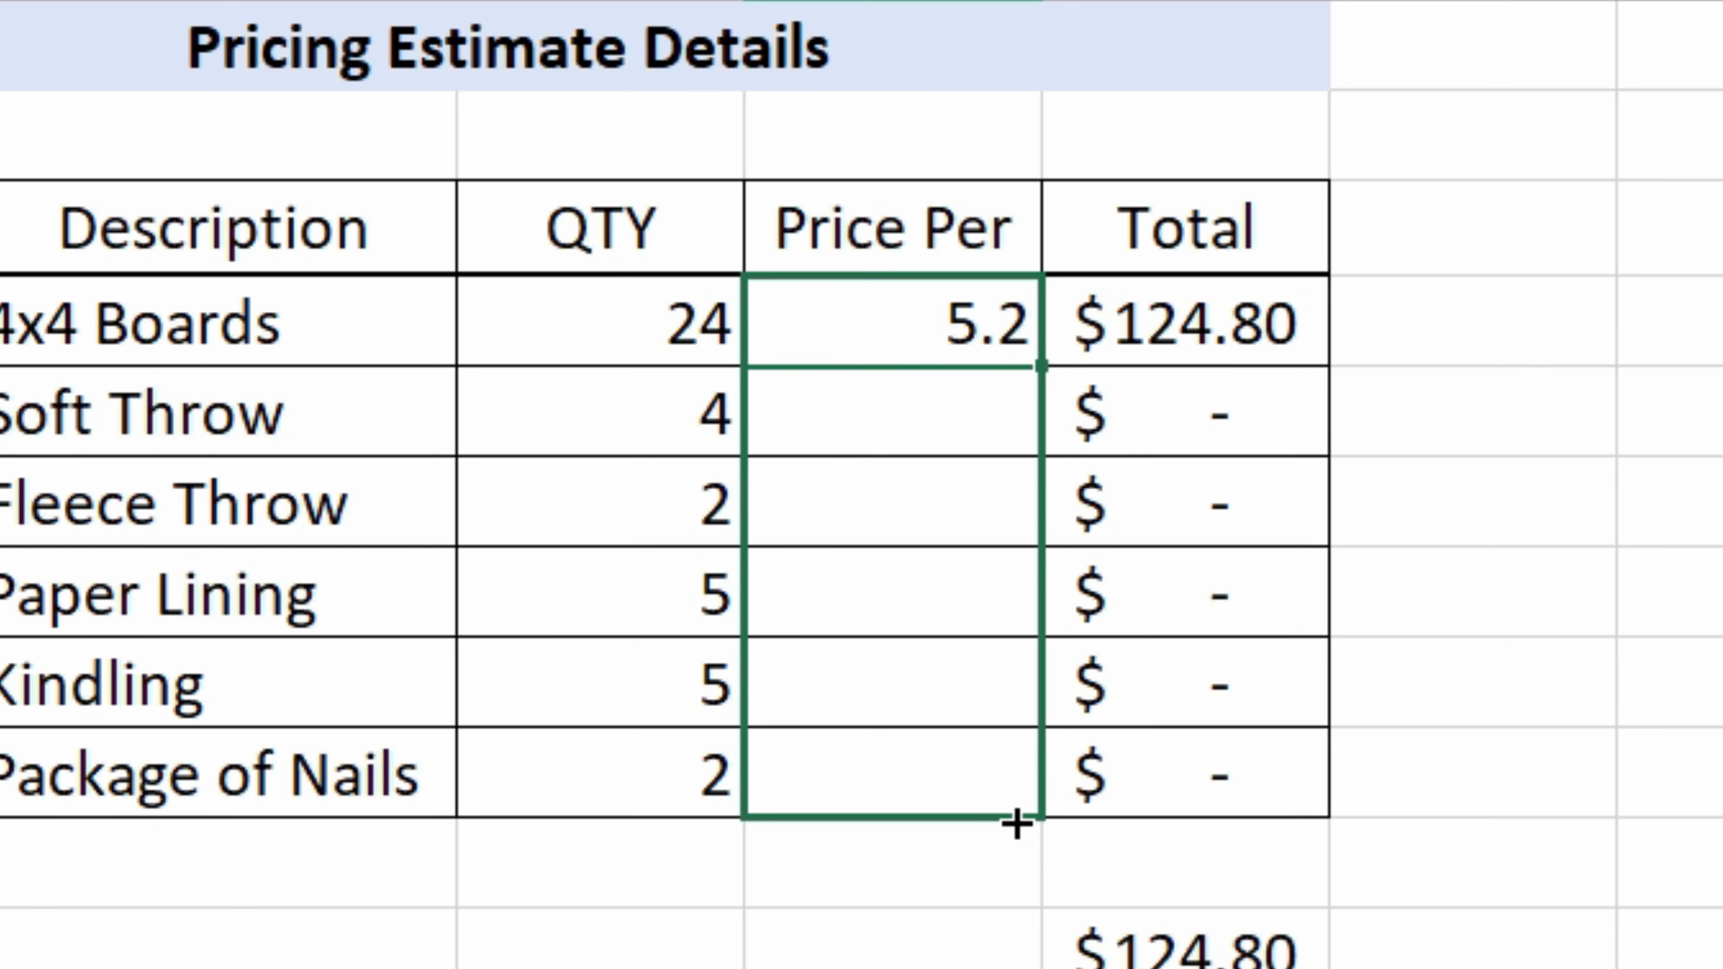
{"action": "left_click_drag", "start_coordinate": [1015, 823], "coordinate": [1010, 826]}
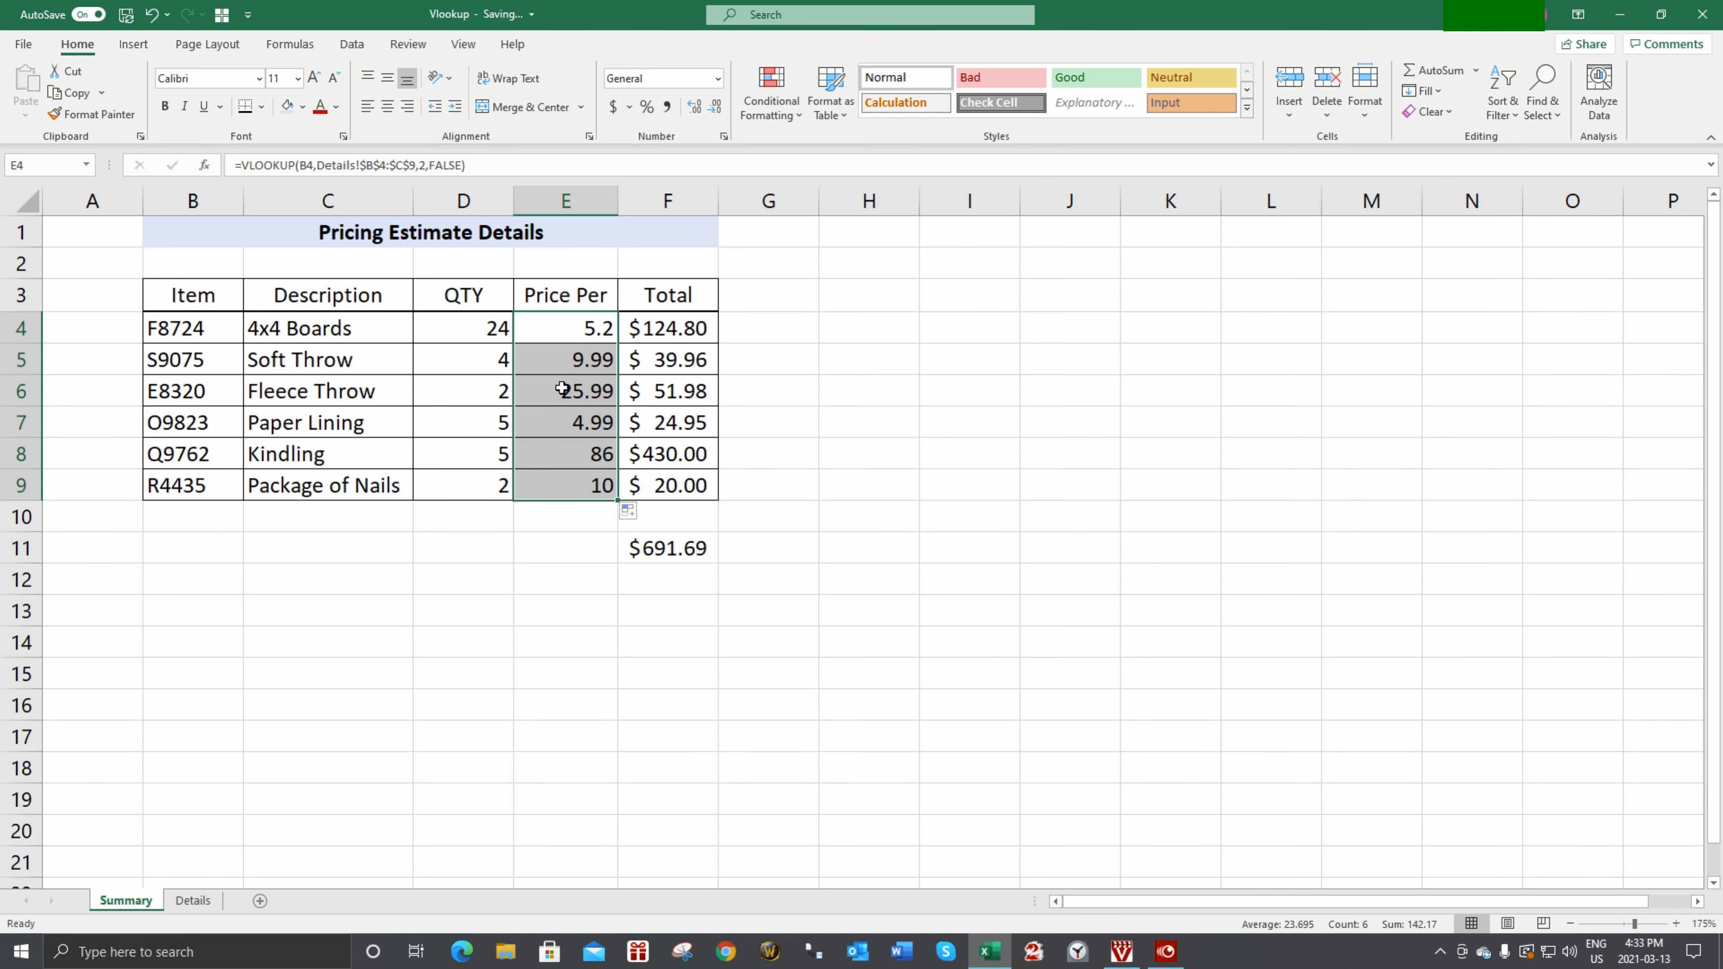
Make the table range in the E4 formula relative as Details!B4:C9, and fill the formula down through E9
{"action": "left_click", "coordinate": [571, 323]}
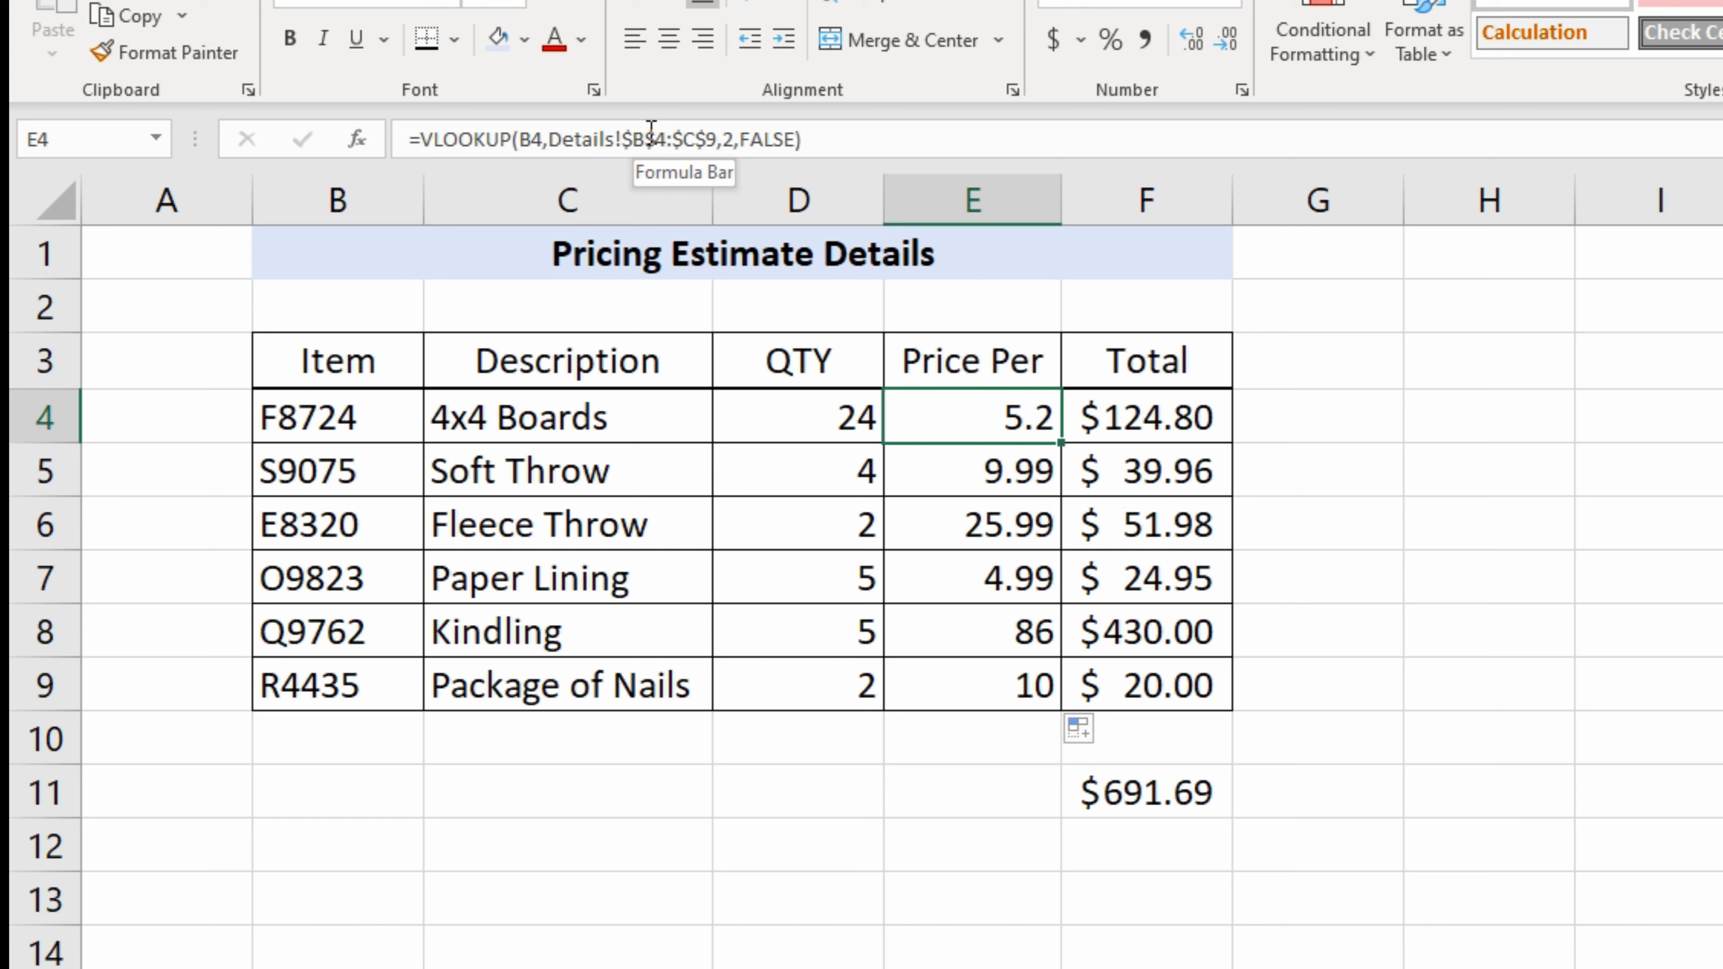
{"action": "left_click", "coordinate": [653, 131]}
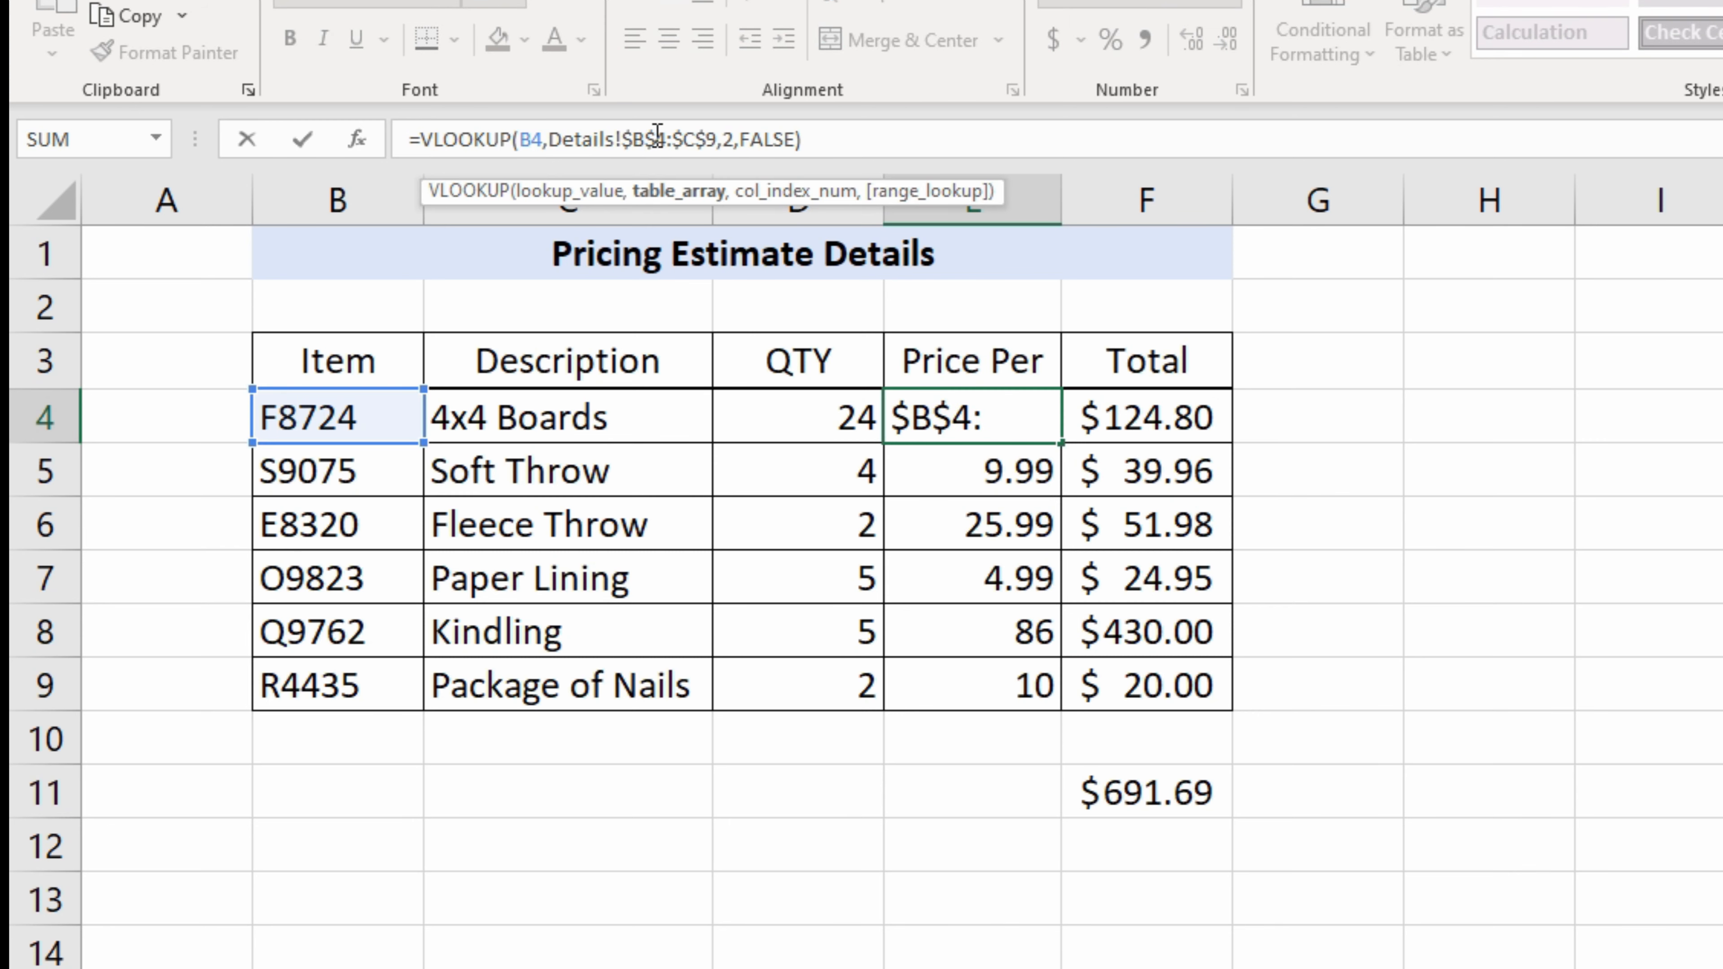
{"action": "key", "text": "F4"}
{"action": "key", "text": "F4"}
{"action": "key", "text": "F4"}
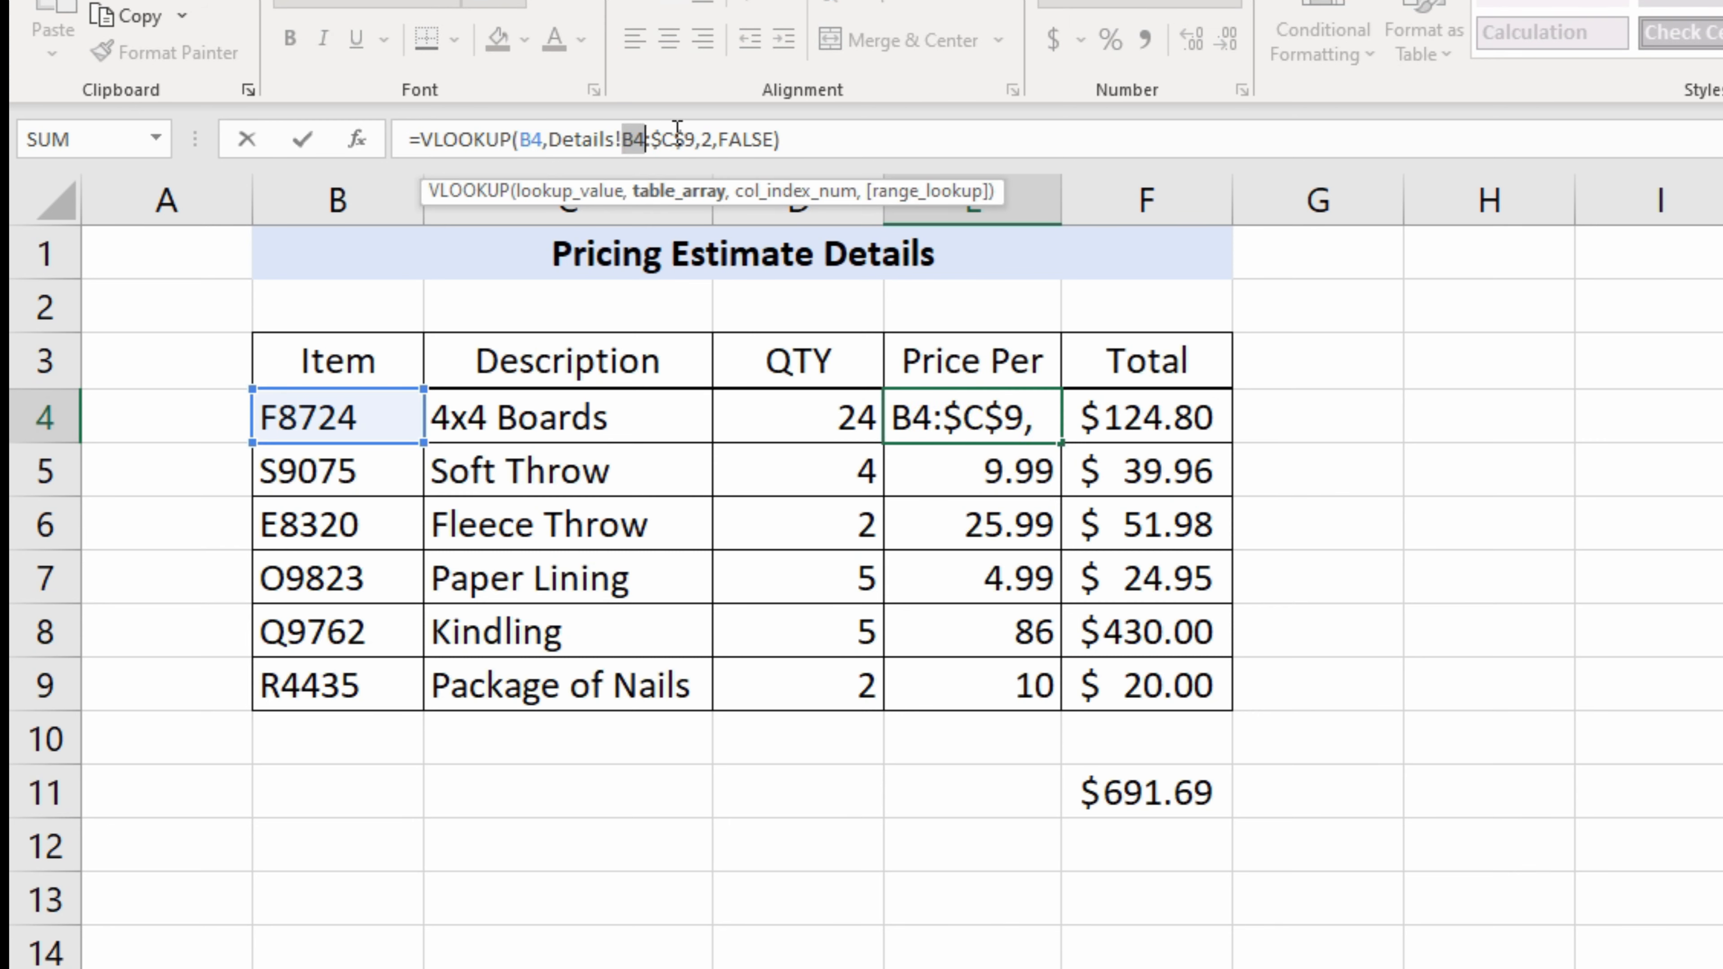
{"action": "left_click", "coordinate": [679, 134]}
{"action": "key", "text": "F4"}
{"action": "key", "text": "F4"}
{"action": "key", "text": "F4"}
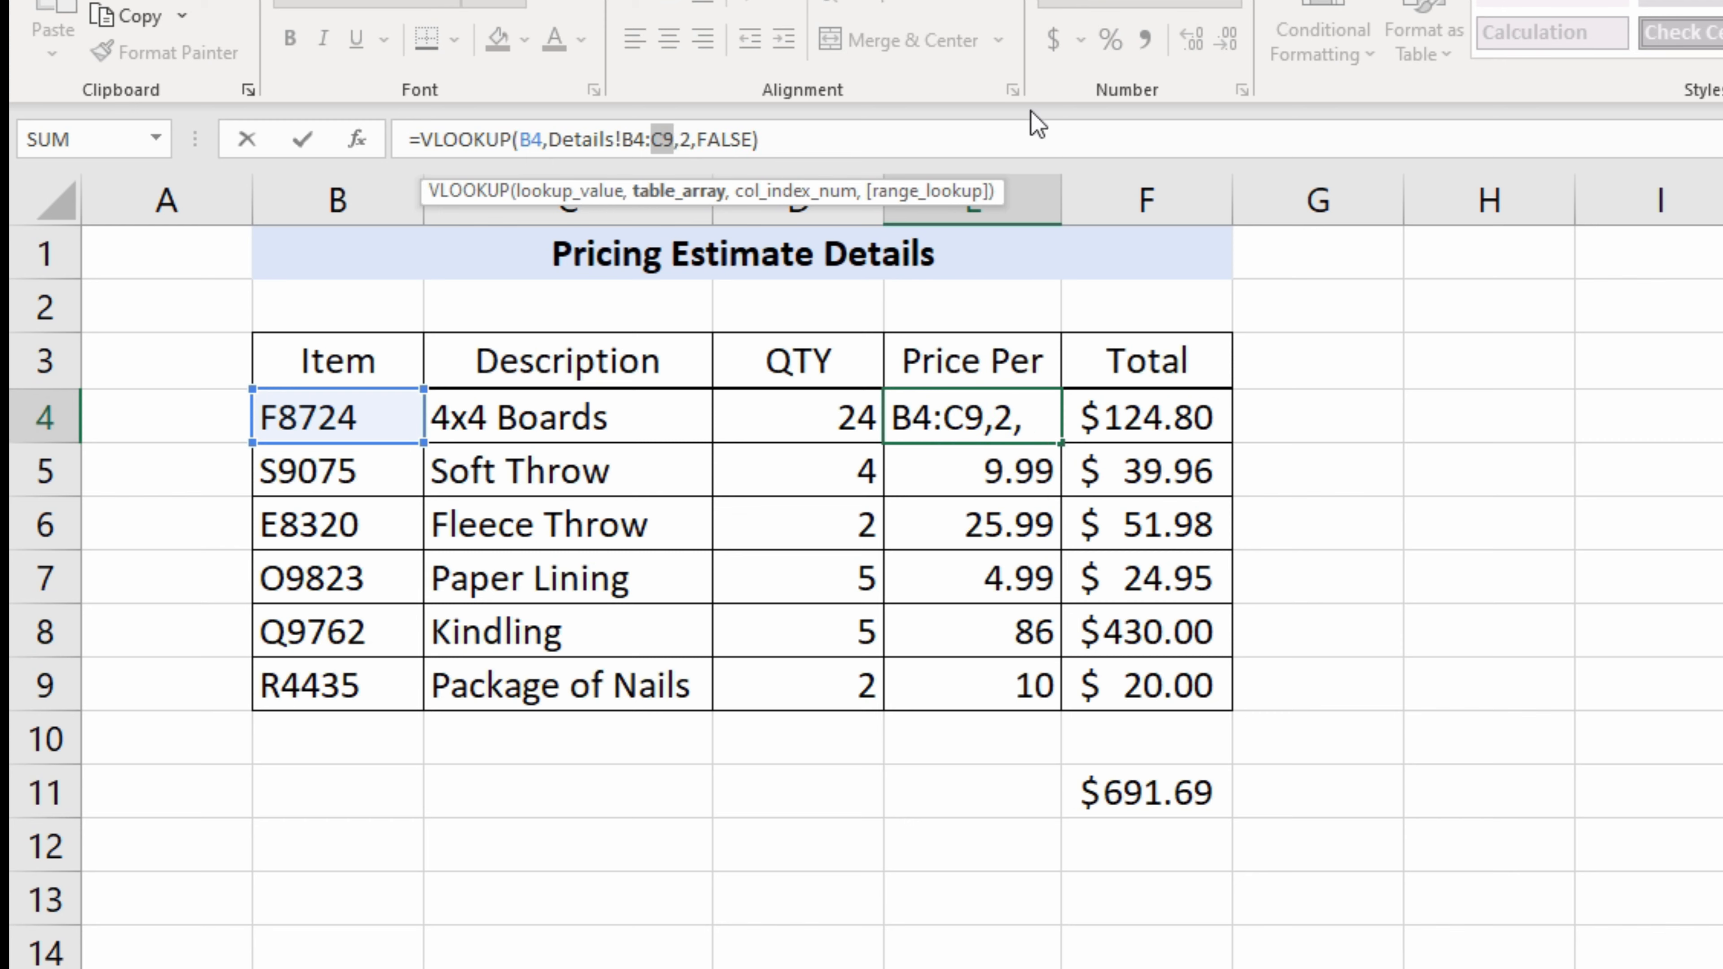
{"action": "key", "text": "Return"}
{"action": "key", "text": "Up"}
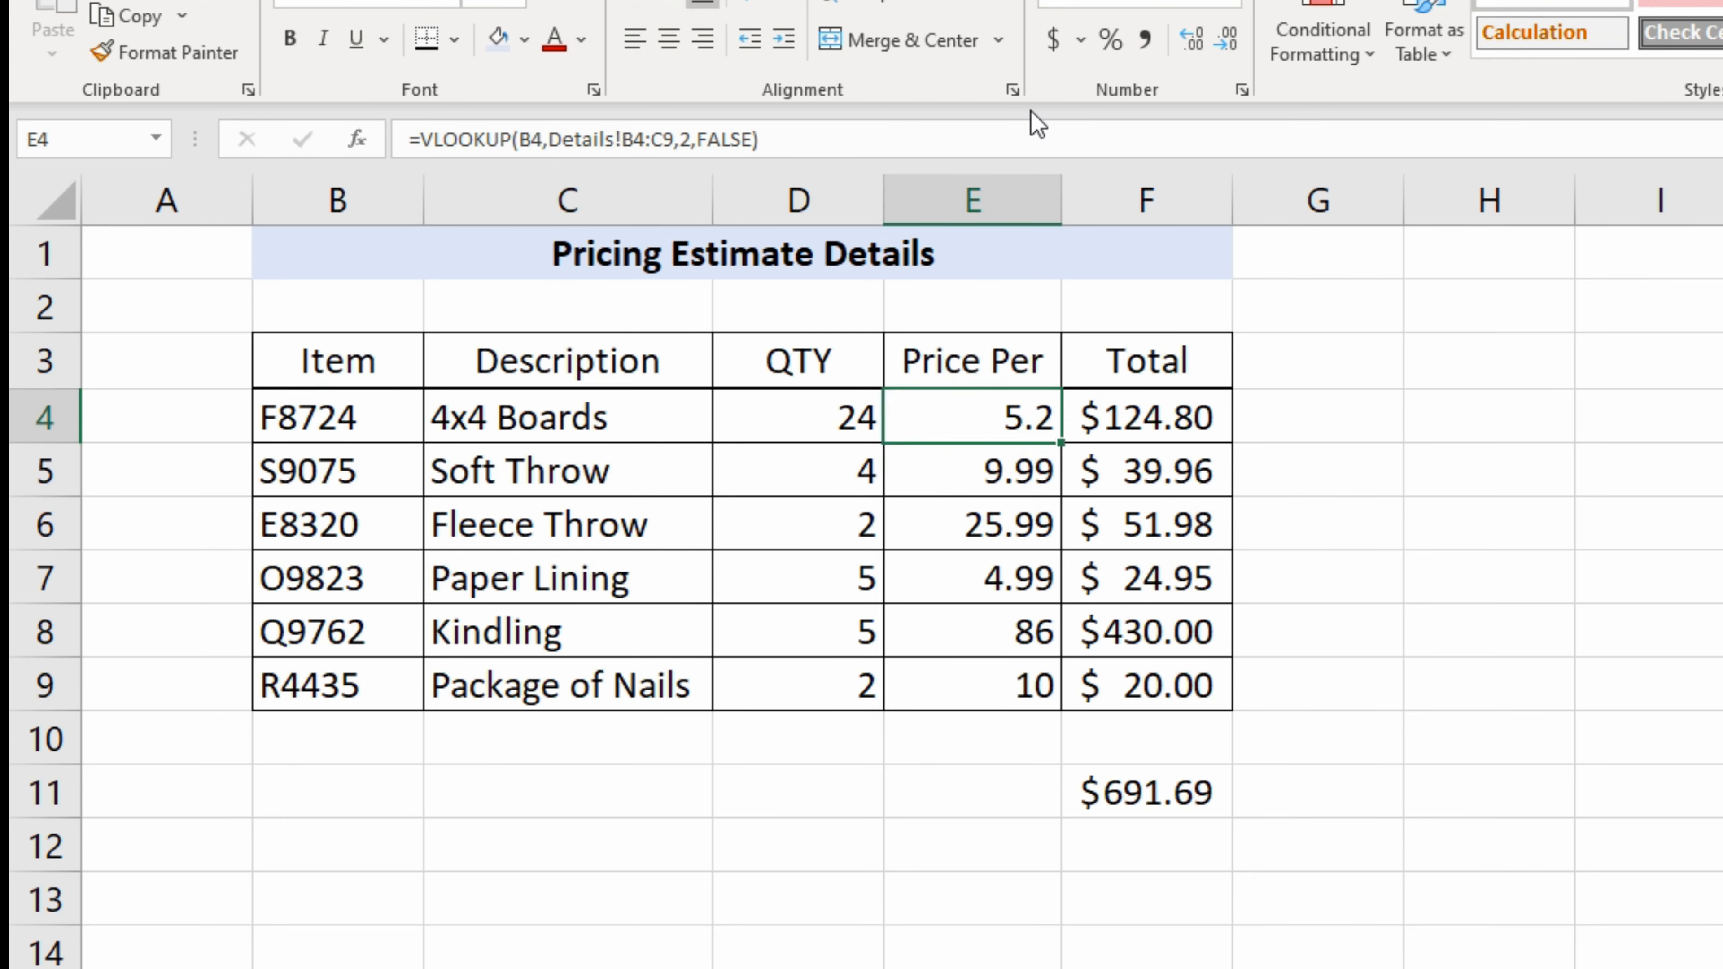
{"action": "double_click", "coordinate": [1058, 444]}
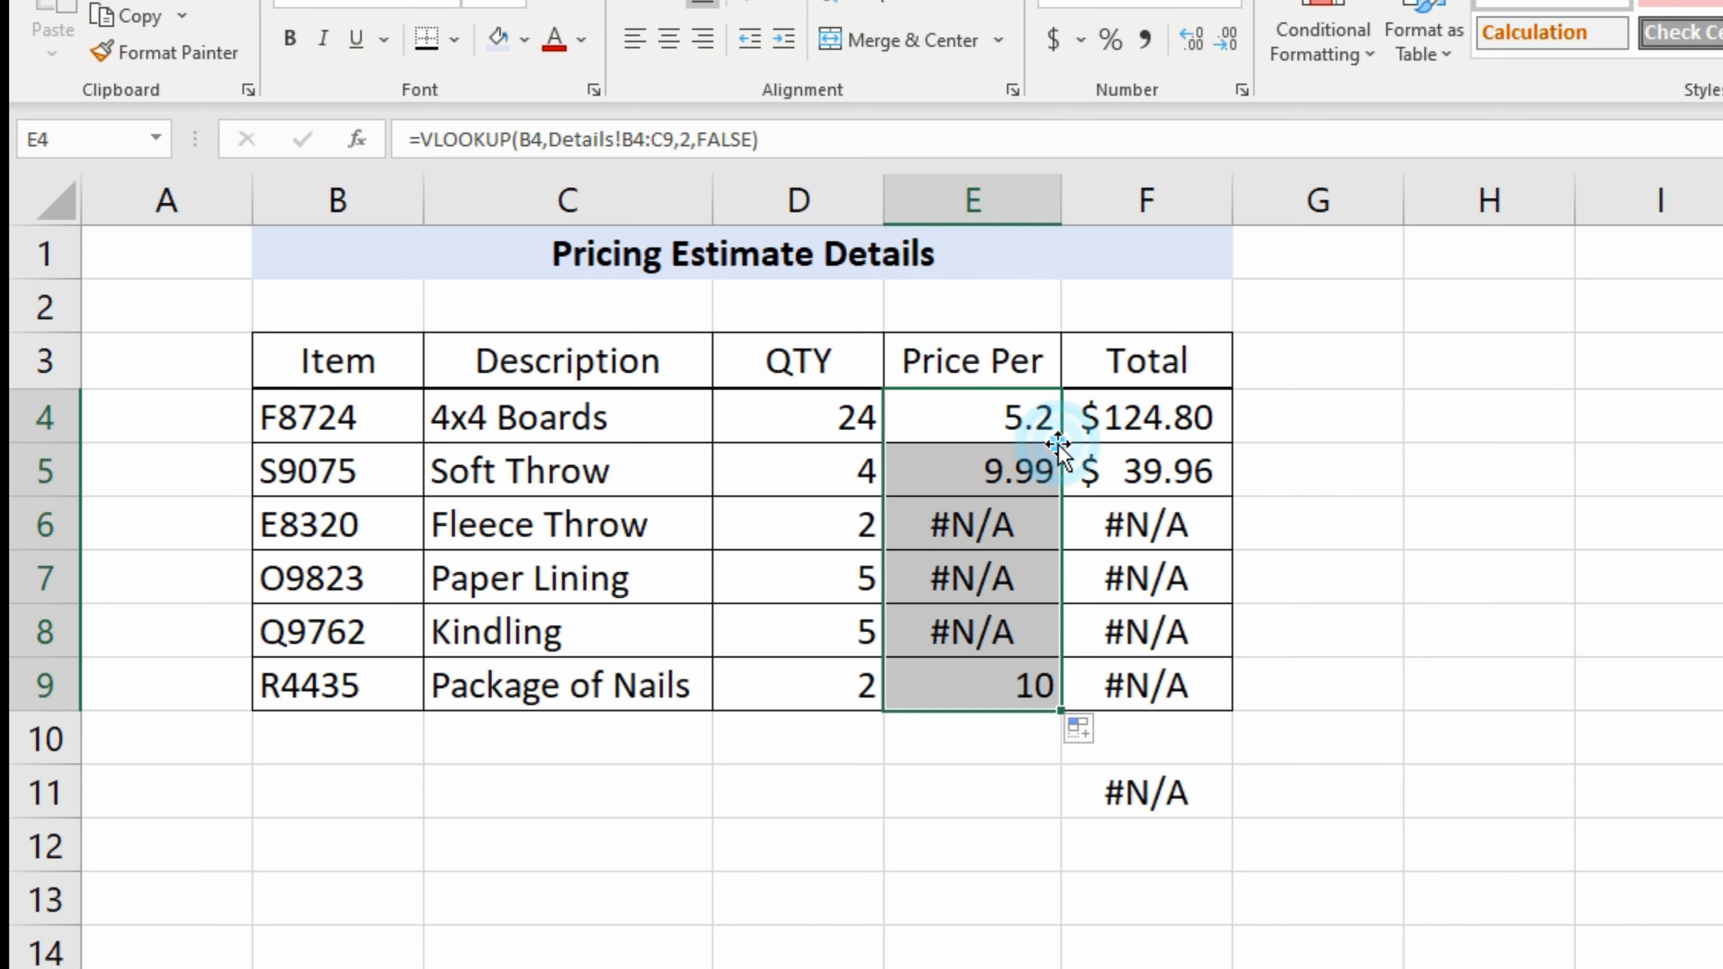
Inspect the table ranges in the Price Per formulas from E4 down to E8, and compare them with the pricing list on the Details sheet
{"action": "left_click", "coordinate": [1019, 418]}
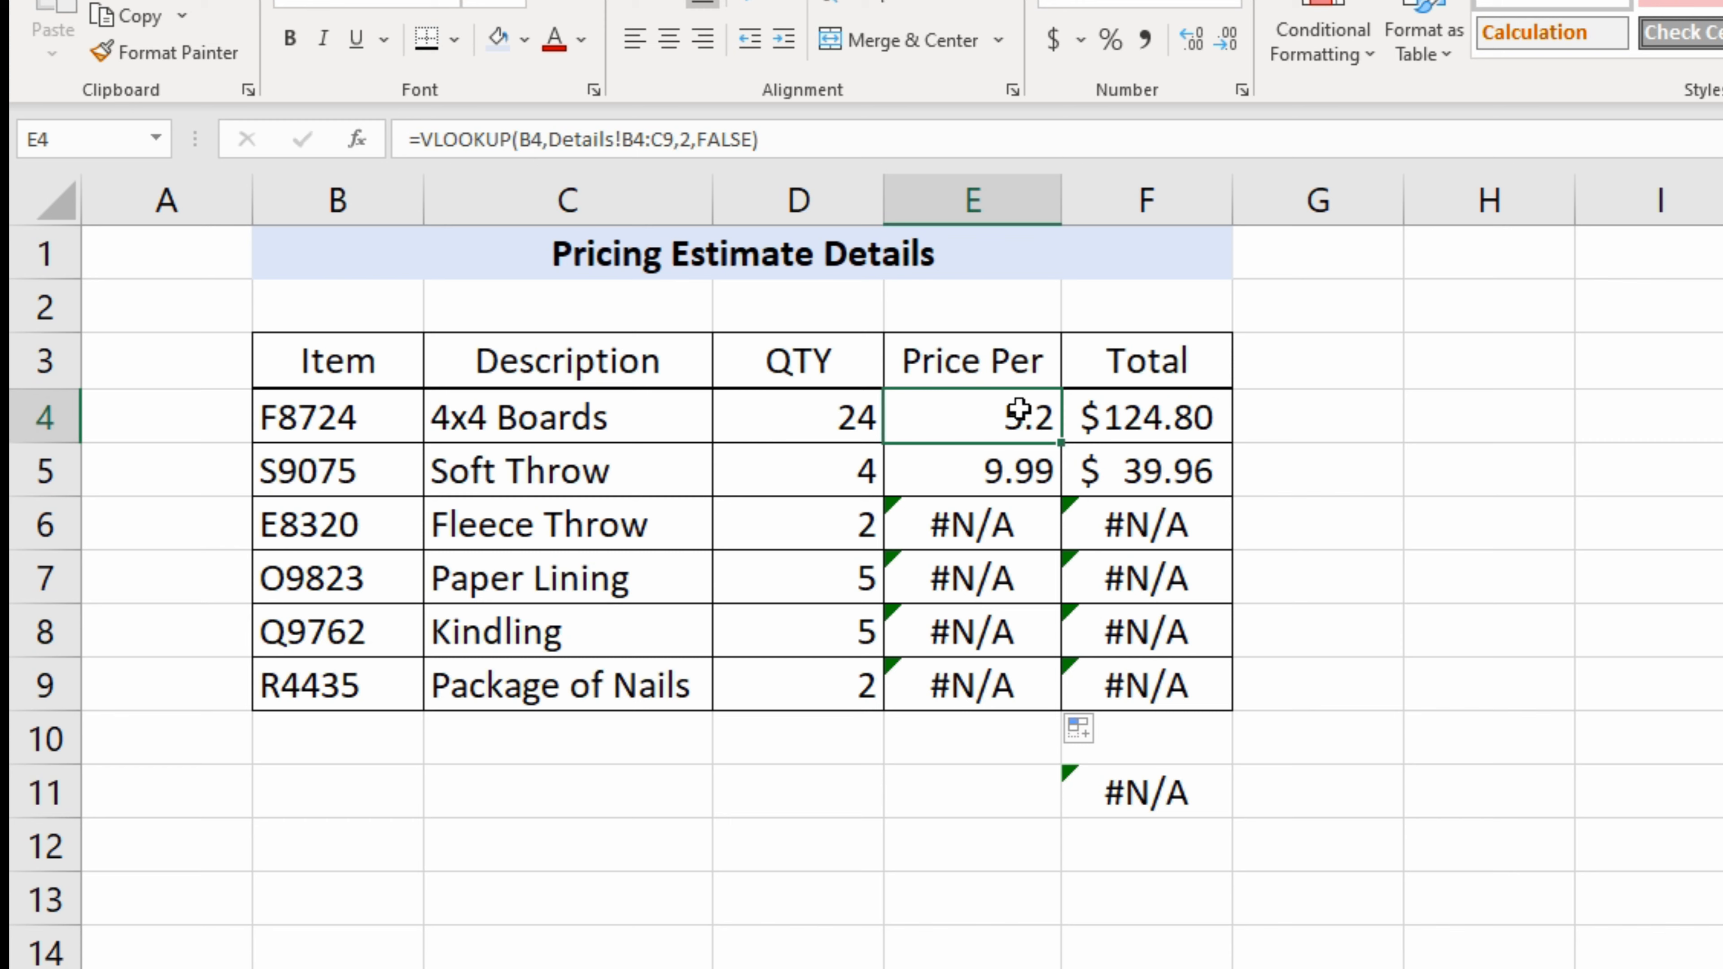
{"action": "left_click", "coordinate": [970, 478]}
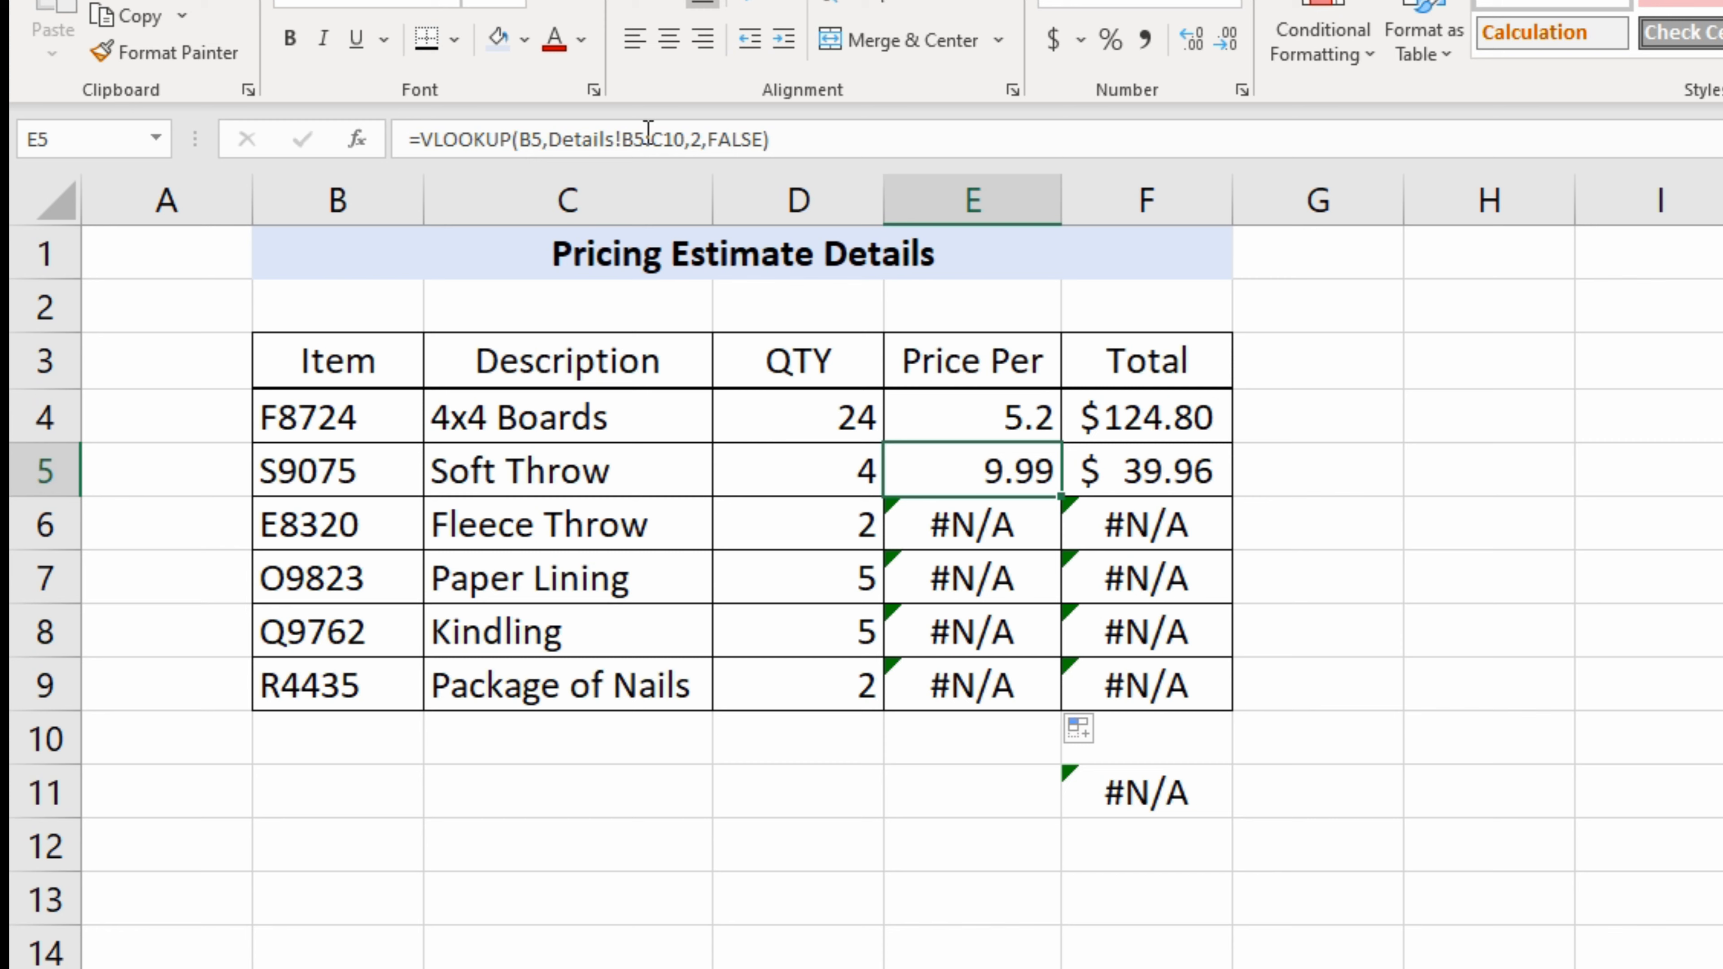
{"action": "key", "text": "Down"}
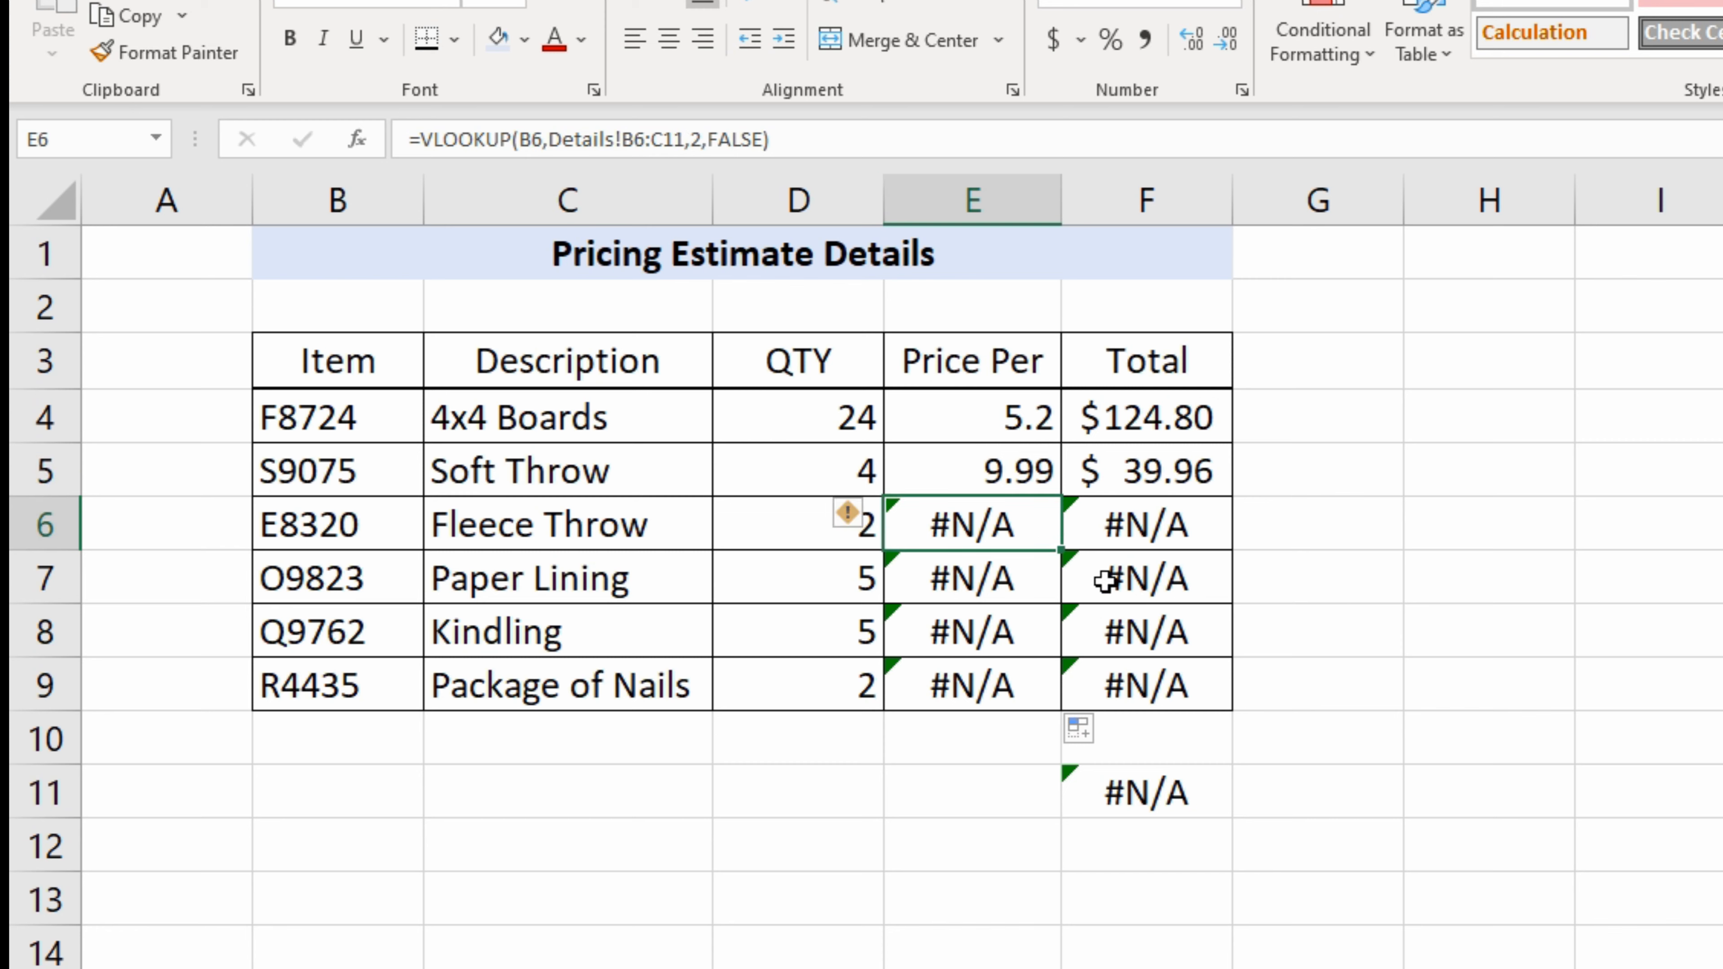
{"action": "key", "text": "Down"}
{"action": "key", "text": "Down"}
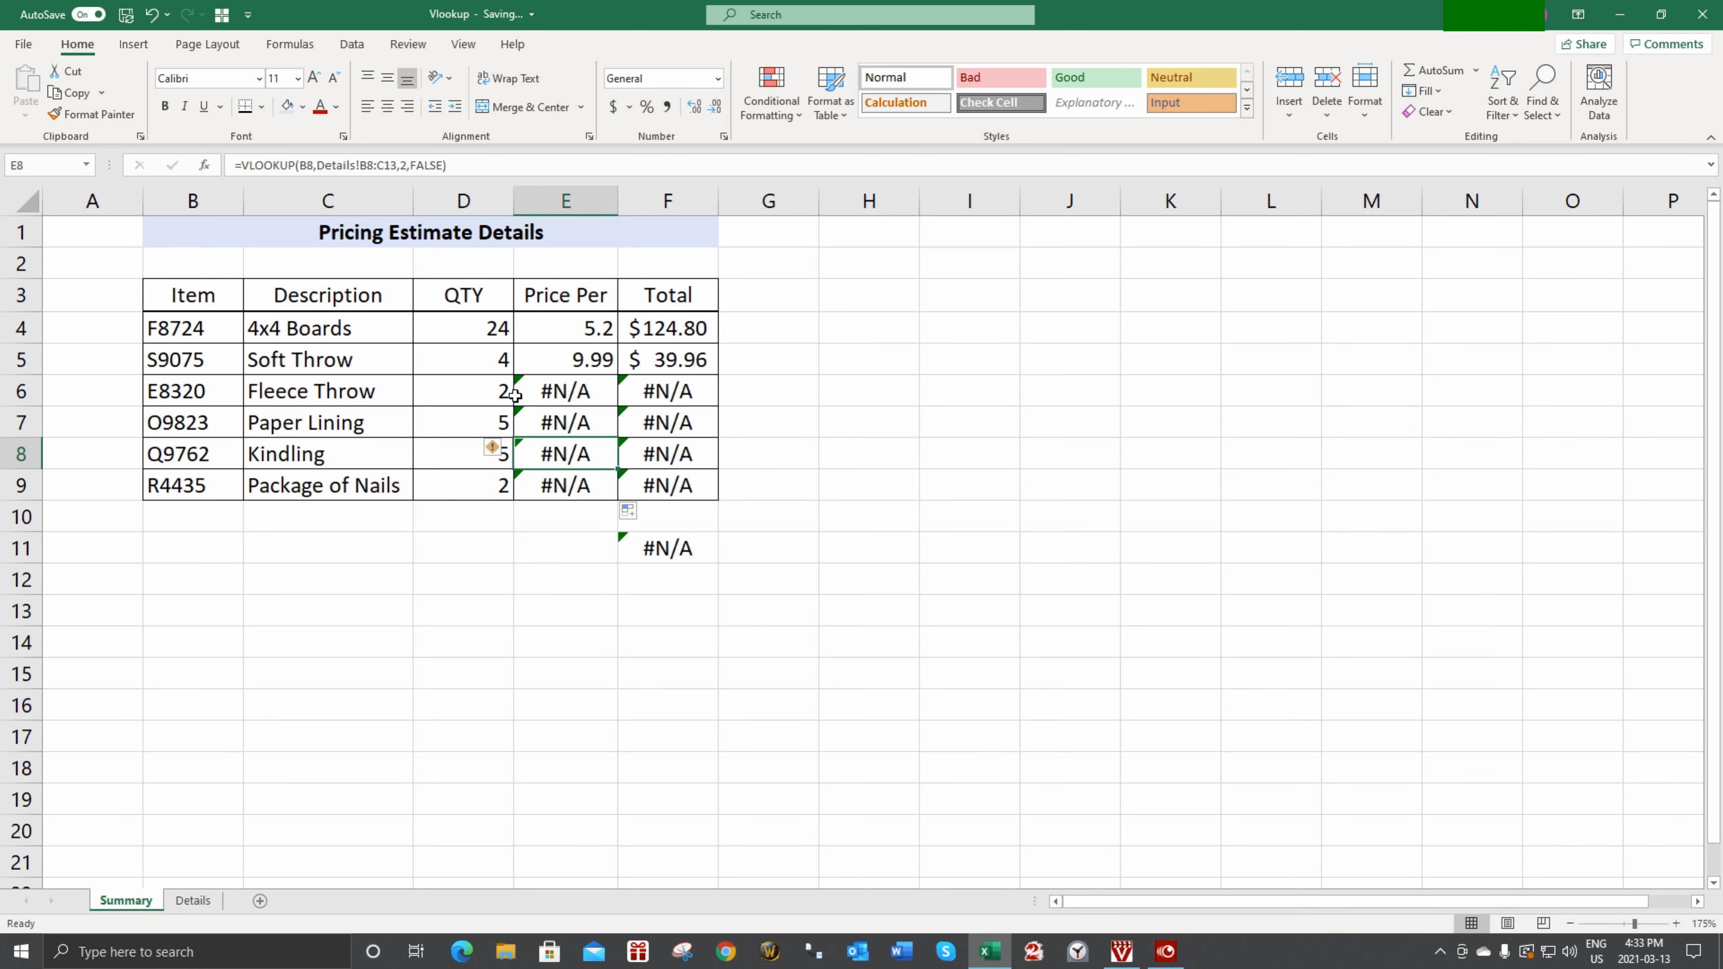
{"action": "left_click", "coordinate": [193, 900]}
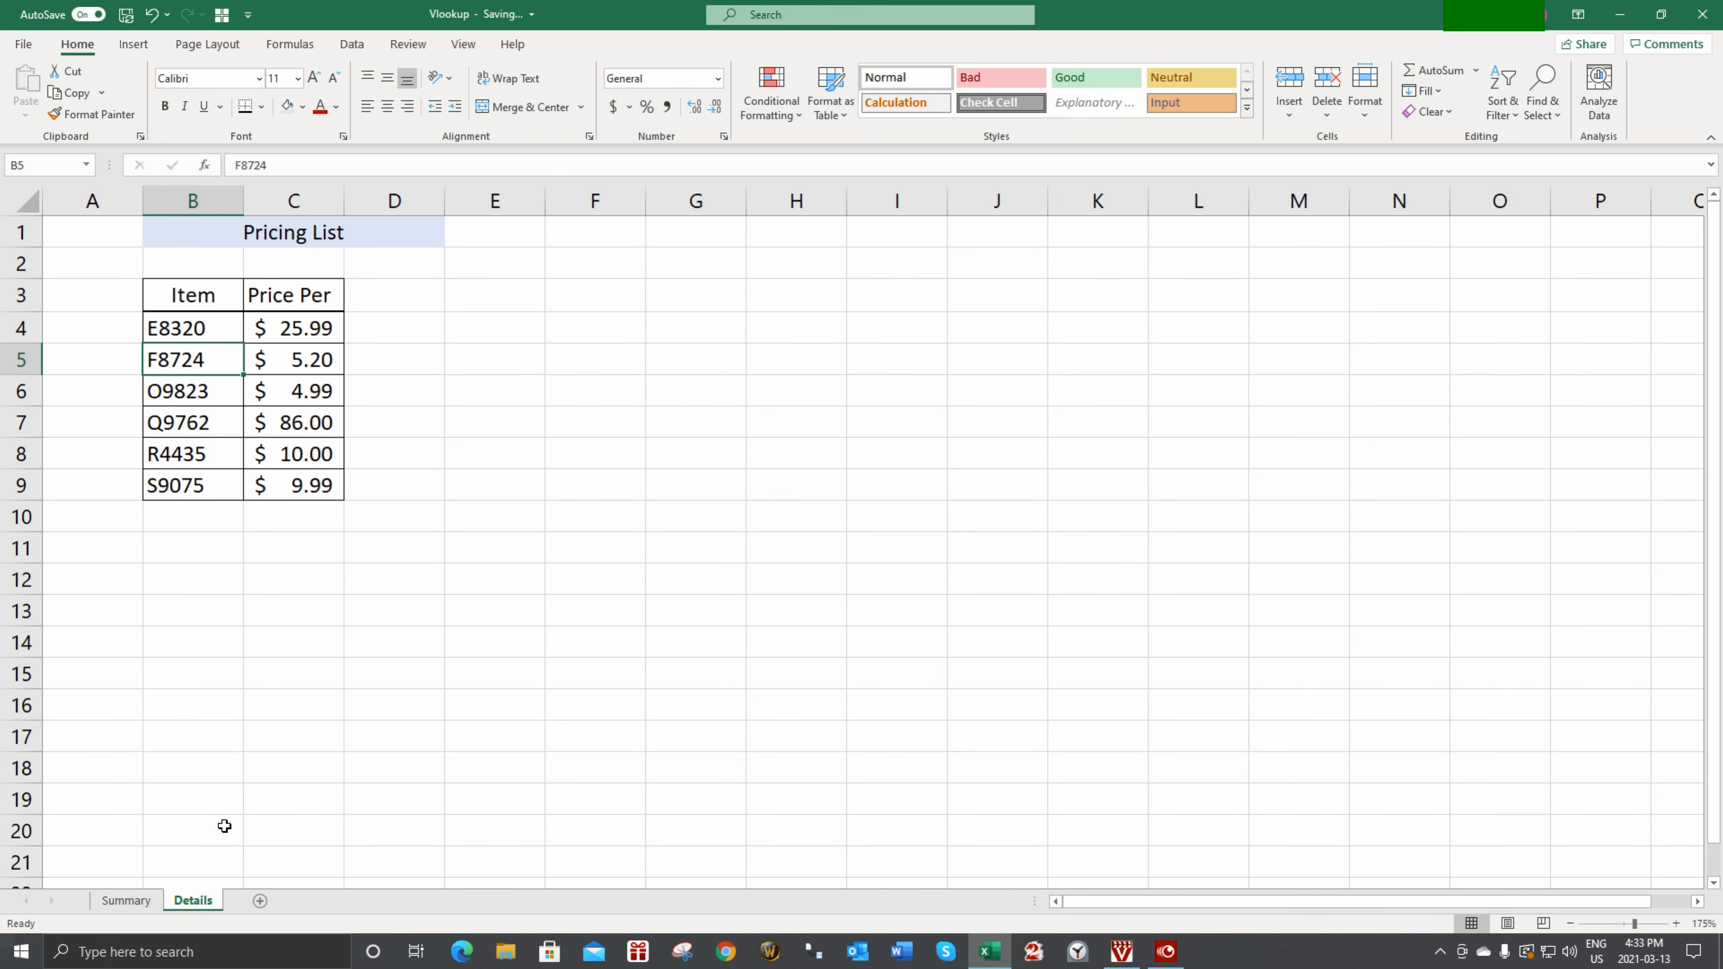
Return to the Summary sheet and undo both the Price Per fill and the change to relative references in the E4 formula
{"action": "left_click", "coordinate": [126, 900]}
{"action": "key", "text": "ctrl+z"}
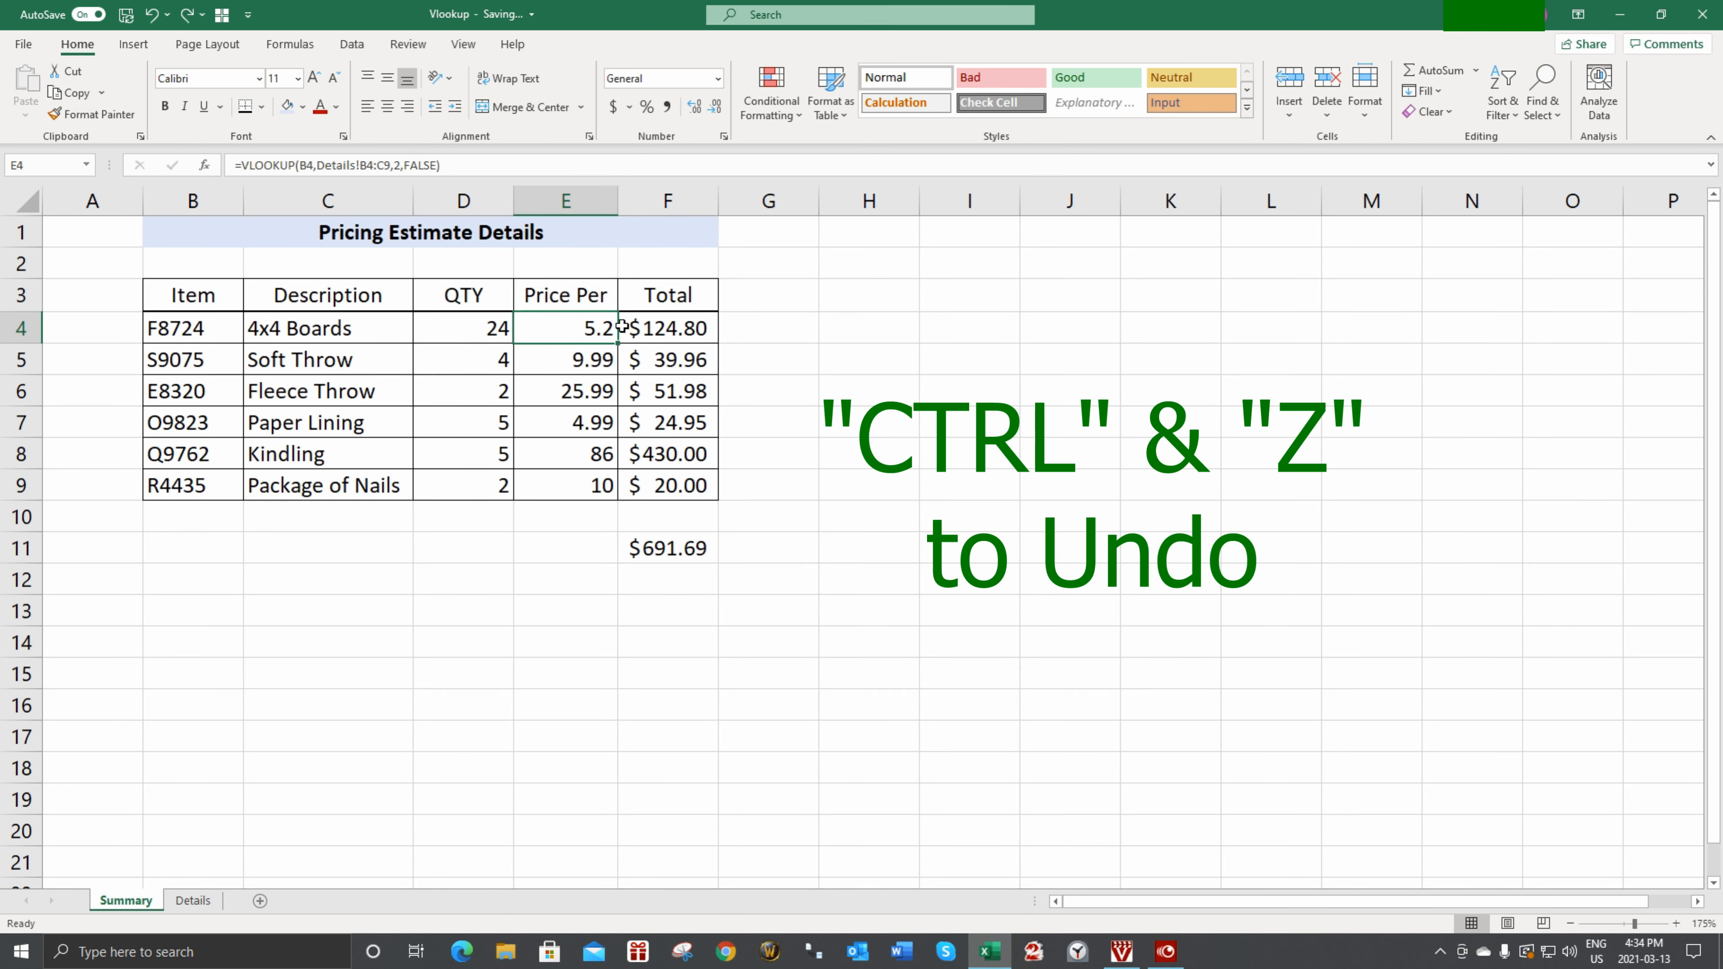
{"action": "key", "text": "ctrl+z"}
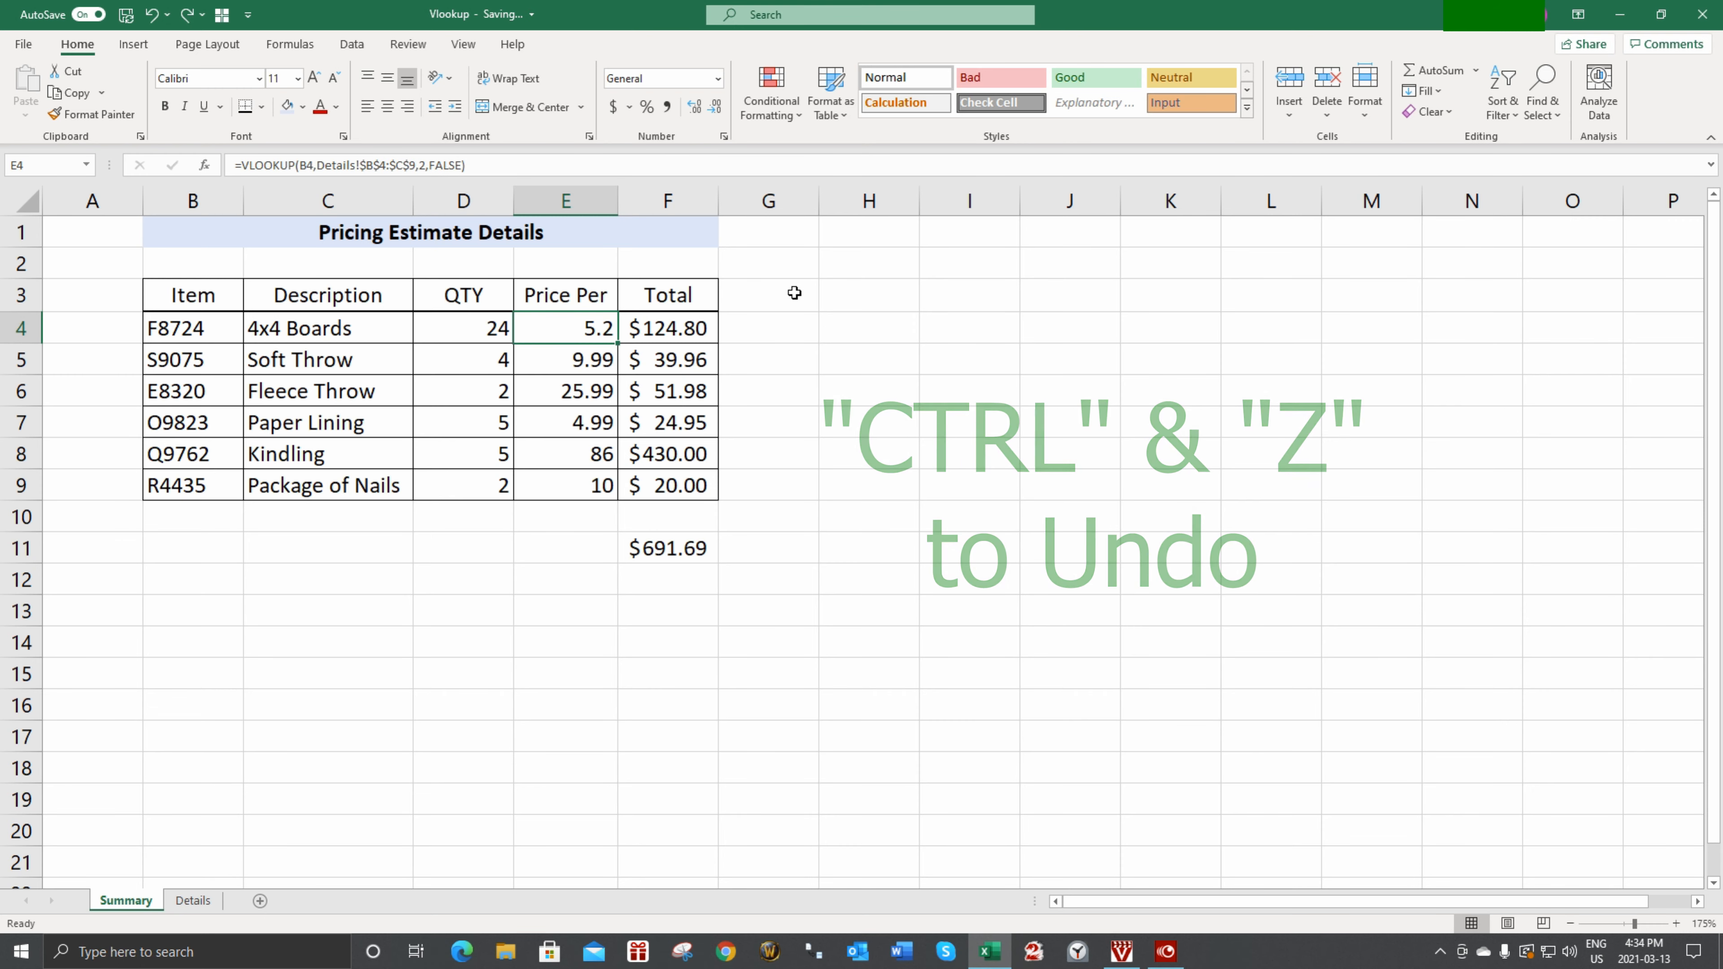
Apply the Accounting number format to the Price Per cells E4:E9, and clear their contents
{"action": "left_click", "coordinate": [551, 328]}
{"action": "left_click_drag", "start_coordinate": [551, 328], "coordinate": [565, 485]}
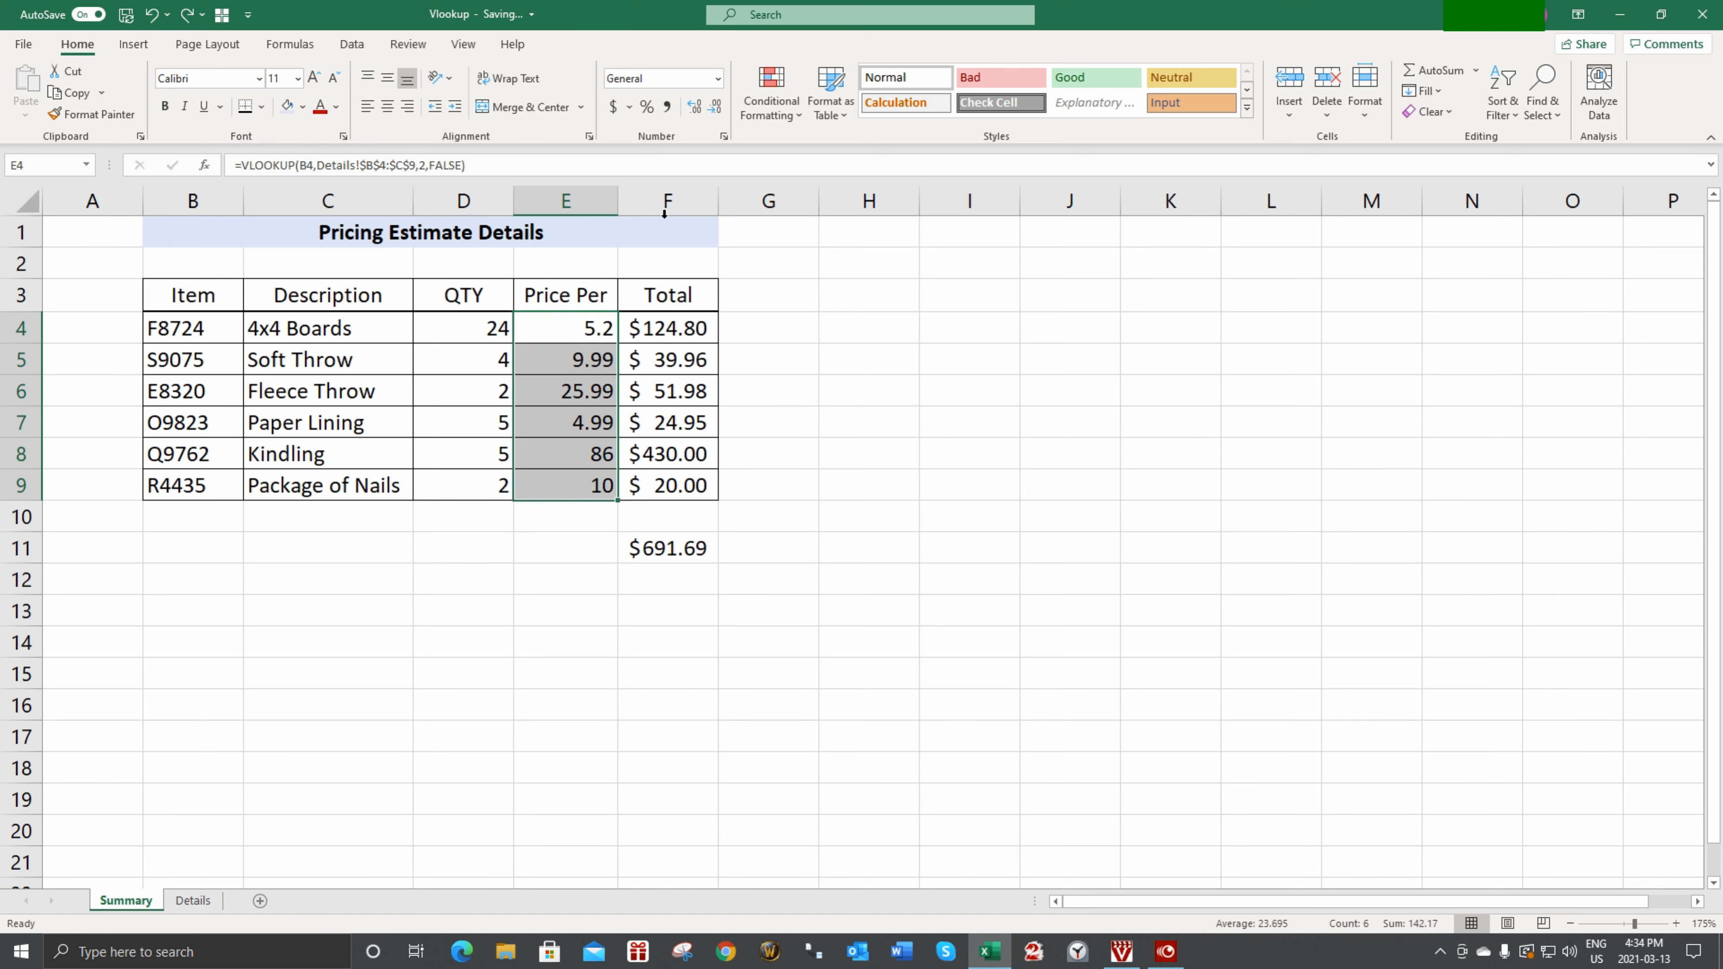
{"action": "left_click", "coordinate": [612, 109]}
{"action": "left_click", "coordinate": [600, 318]}
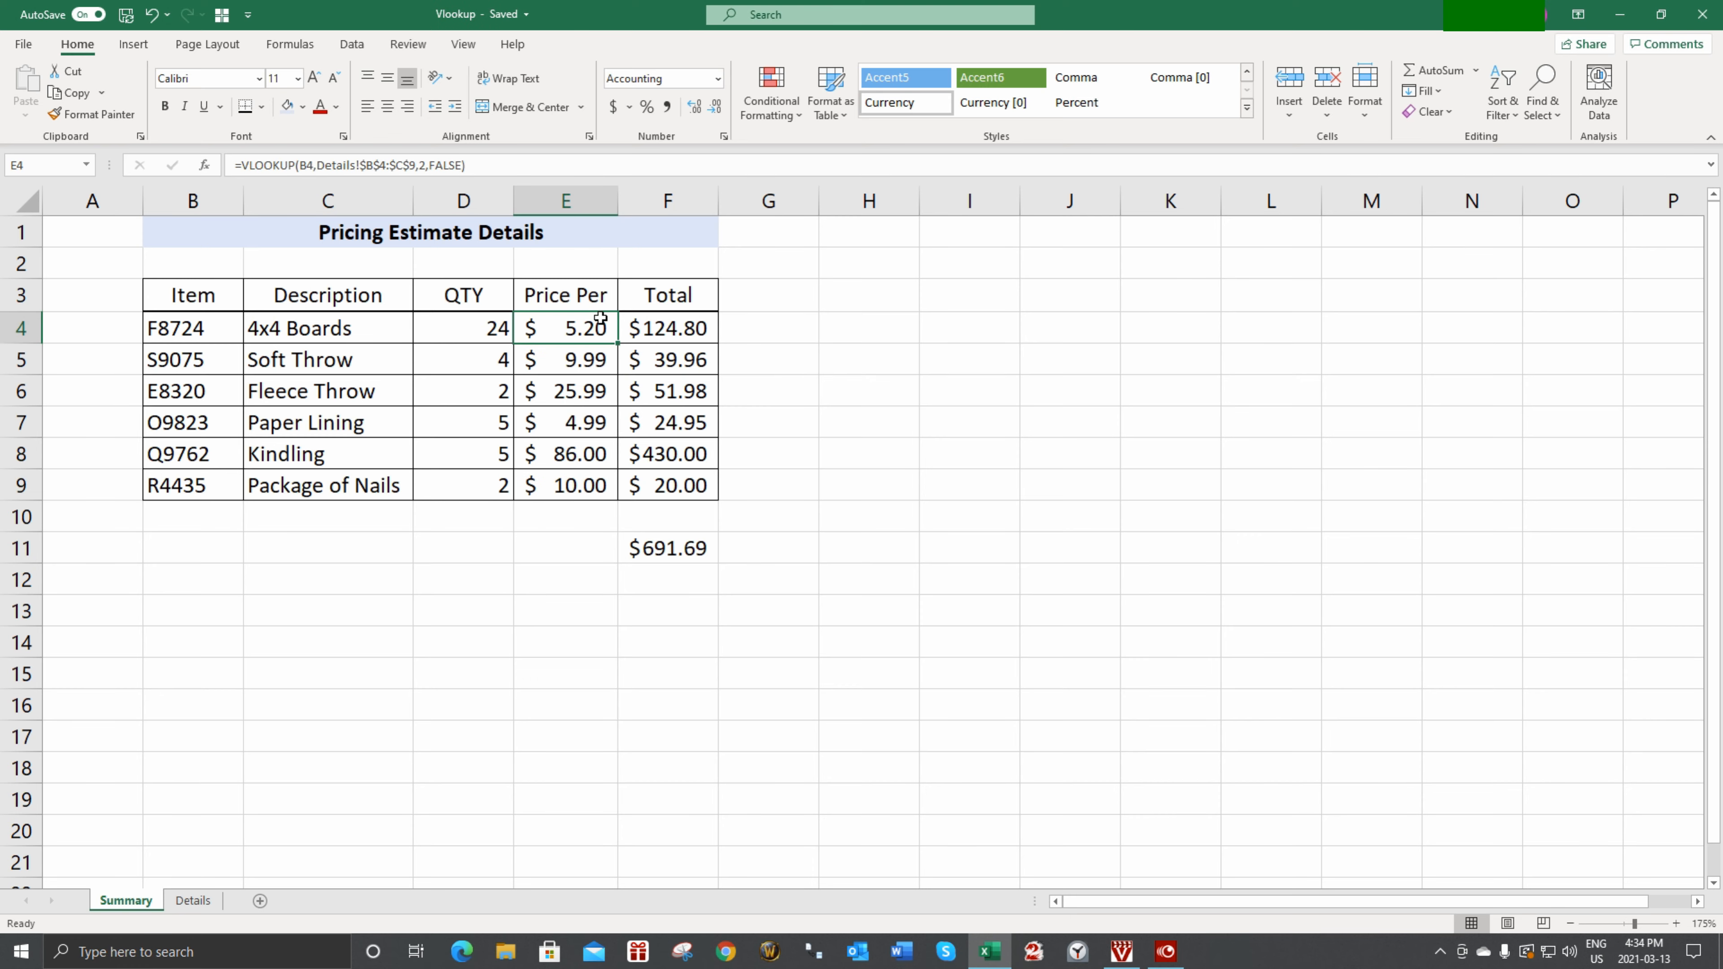
{"action": "left_click_drag", "start_coordinate": [601, 318], "coordinate": [569, 481]}
{"action": "key", "text": "Delete"}
Insert the VLOOKUP function from the Lookup & Reference category into cell E4
{"action": "left_click", "coordinate": [542, 328]}
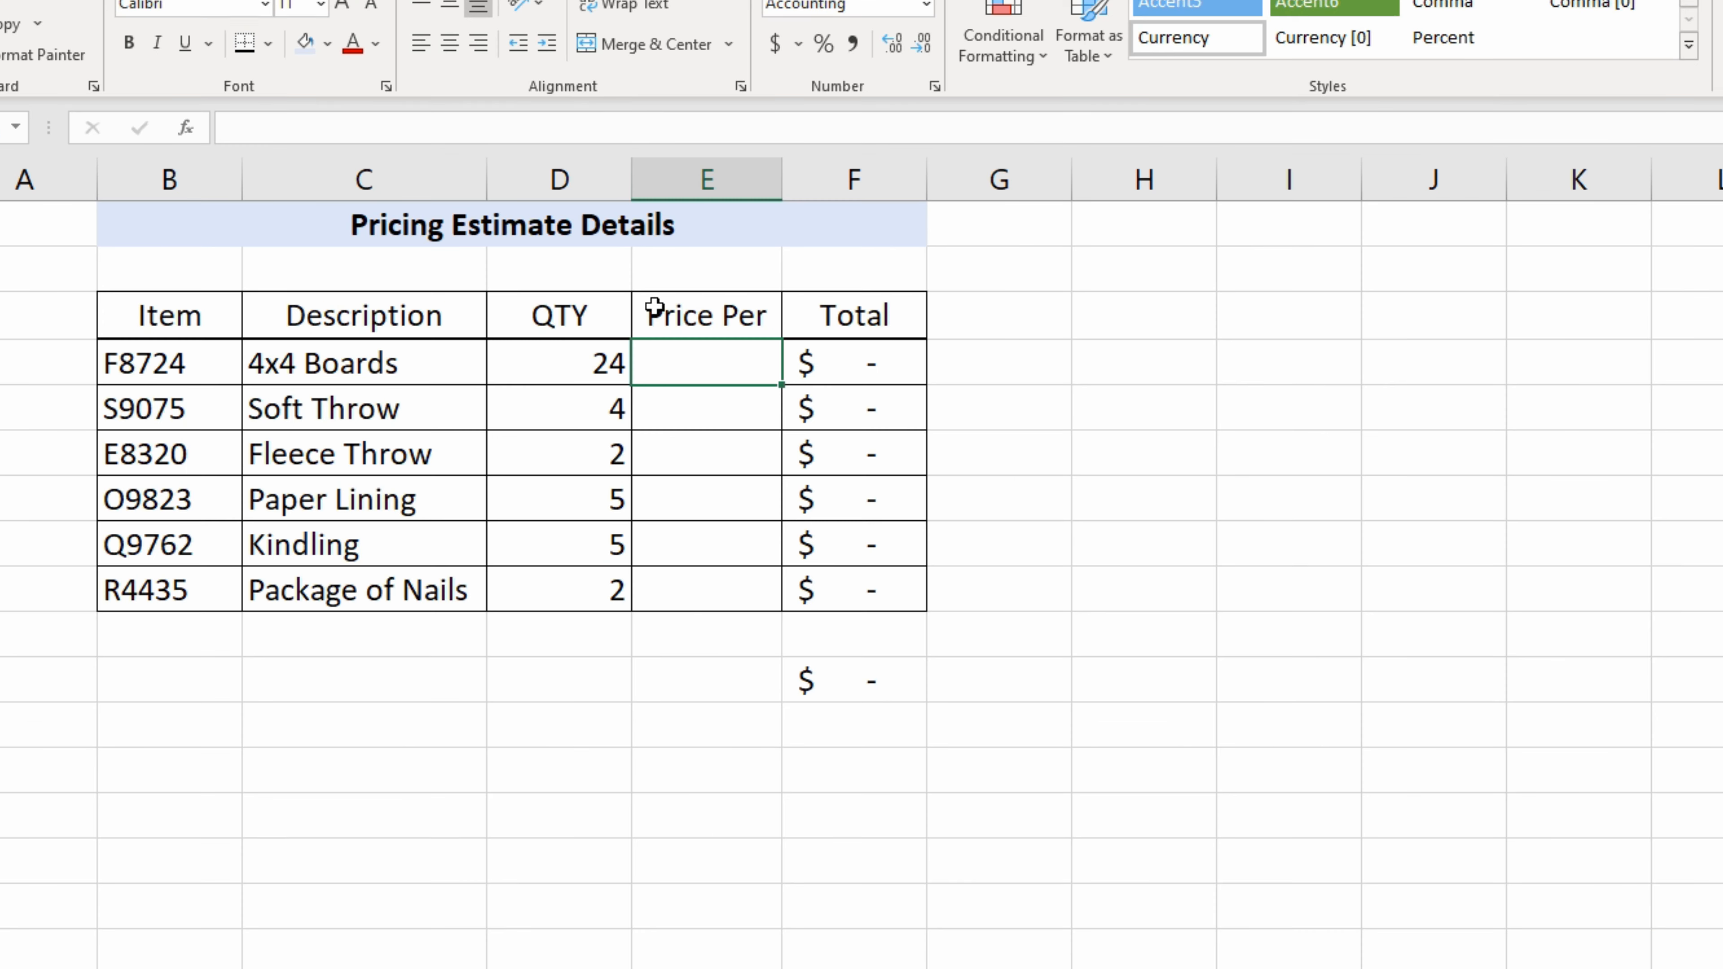
{"action": "left_click", "coordinate": [185, 134]}
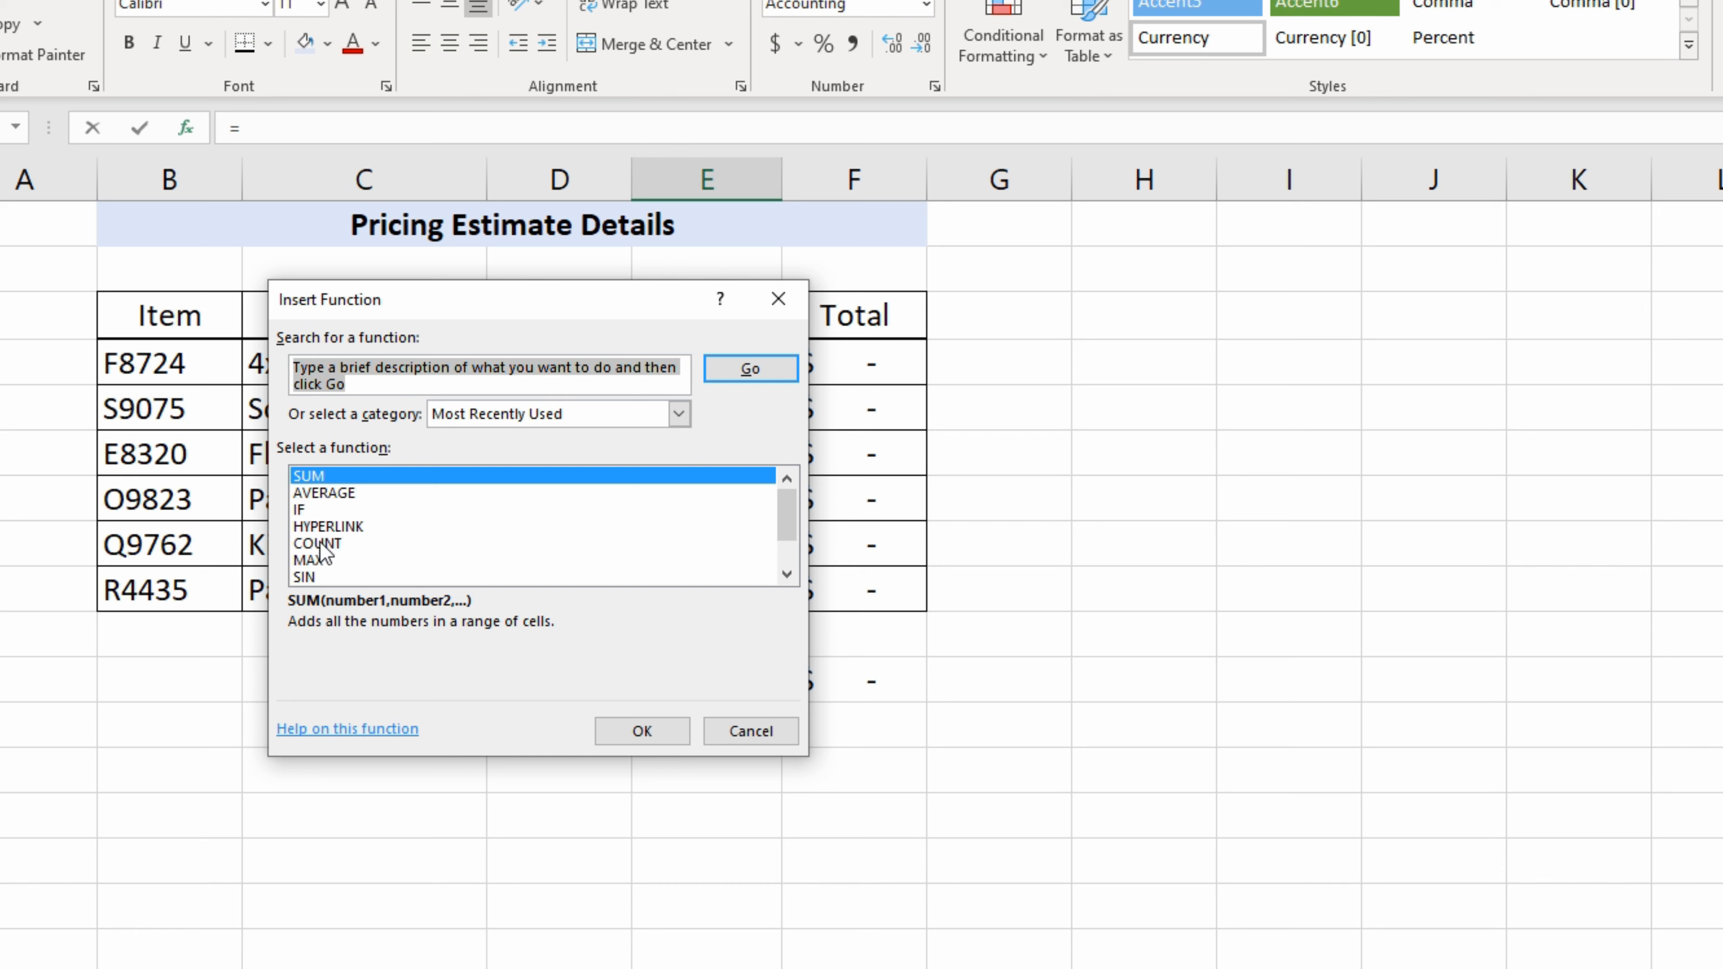
{"action": "mouse_move", "coordinate": [787, 504]}
{"action": "left_mouse_down"}
{"action": "mouse_move", "coordinate": [796, 536]}
{"action": "mouse_move", "coordinate": [790, 501]}
{"action": "left_mouse_up"}
{"action": "left_click_drag", "start_coordinate": [786, 516], "coordinate": [783, 573]}
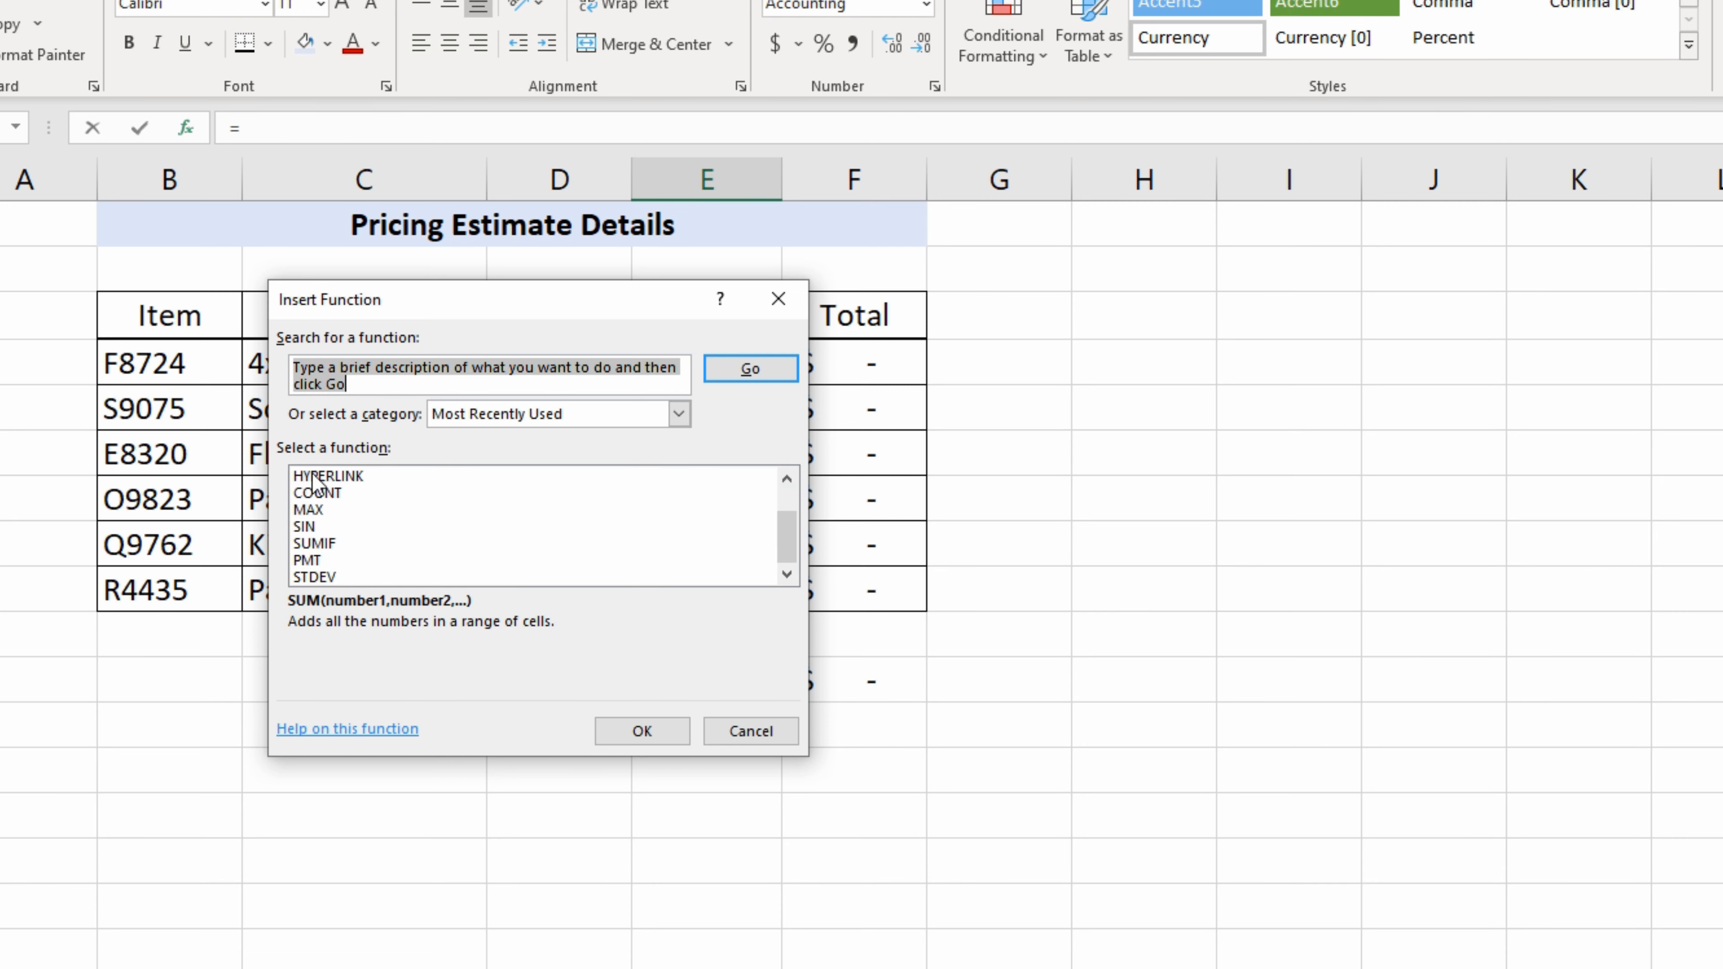
{"action": "left_click", "coordinate": [680, 414]}
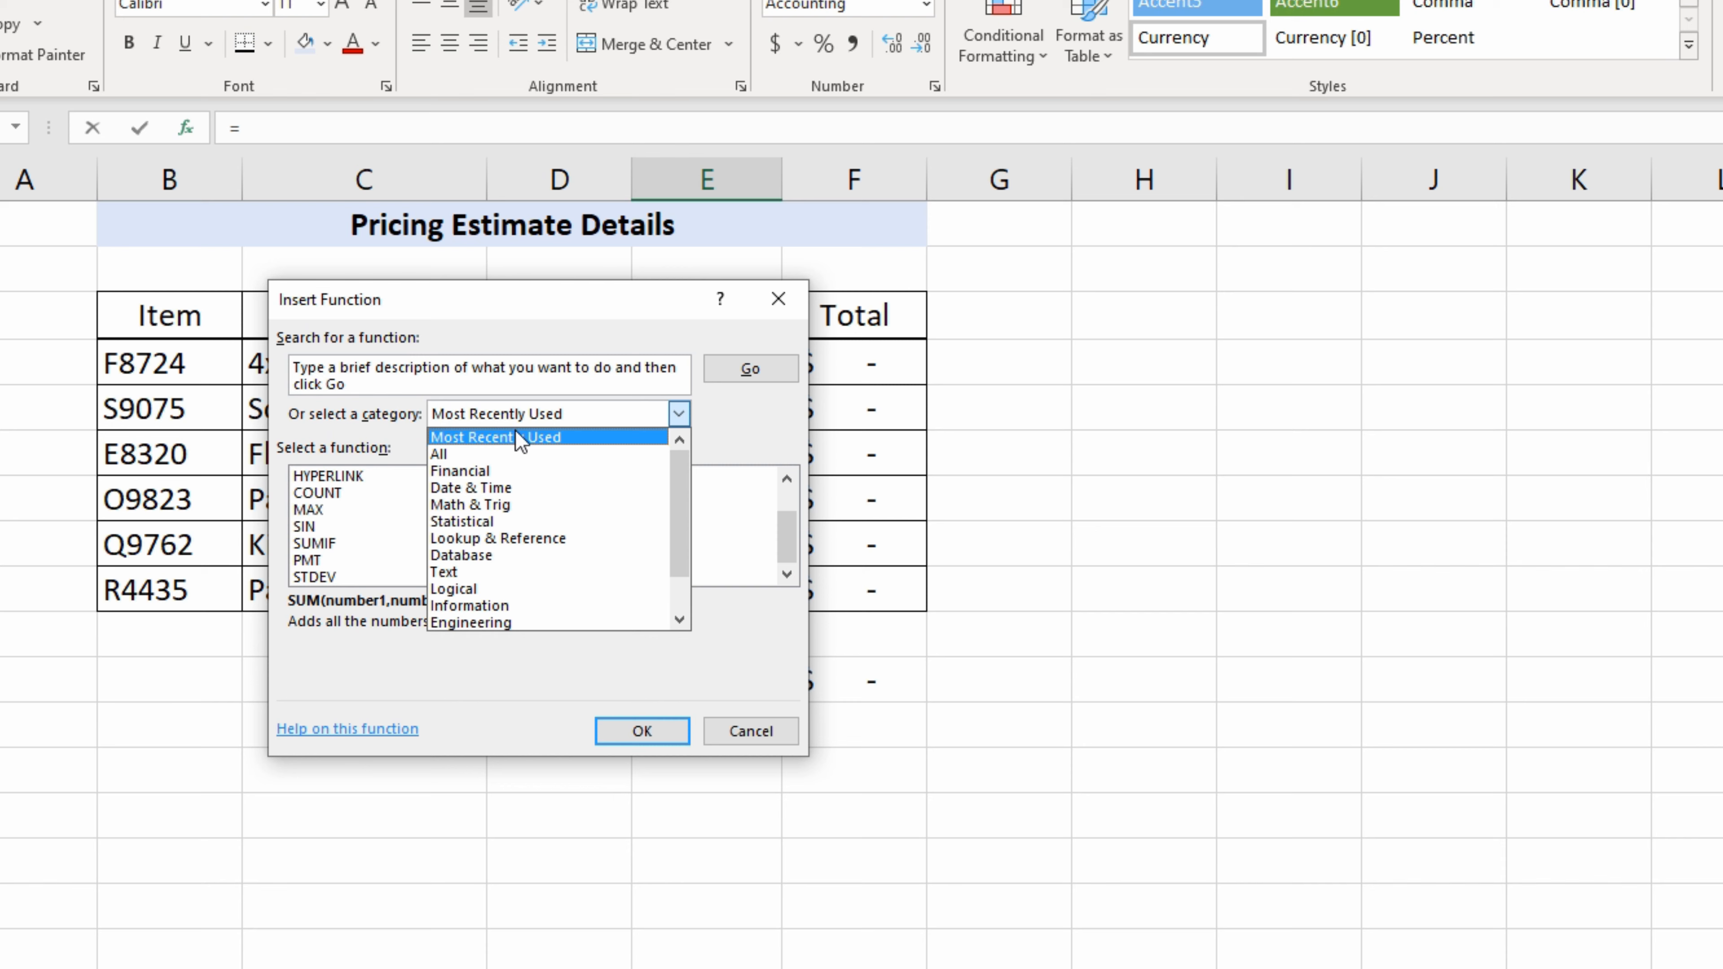
{"action": "left_click", "coordinate": [505, 540]}
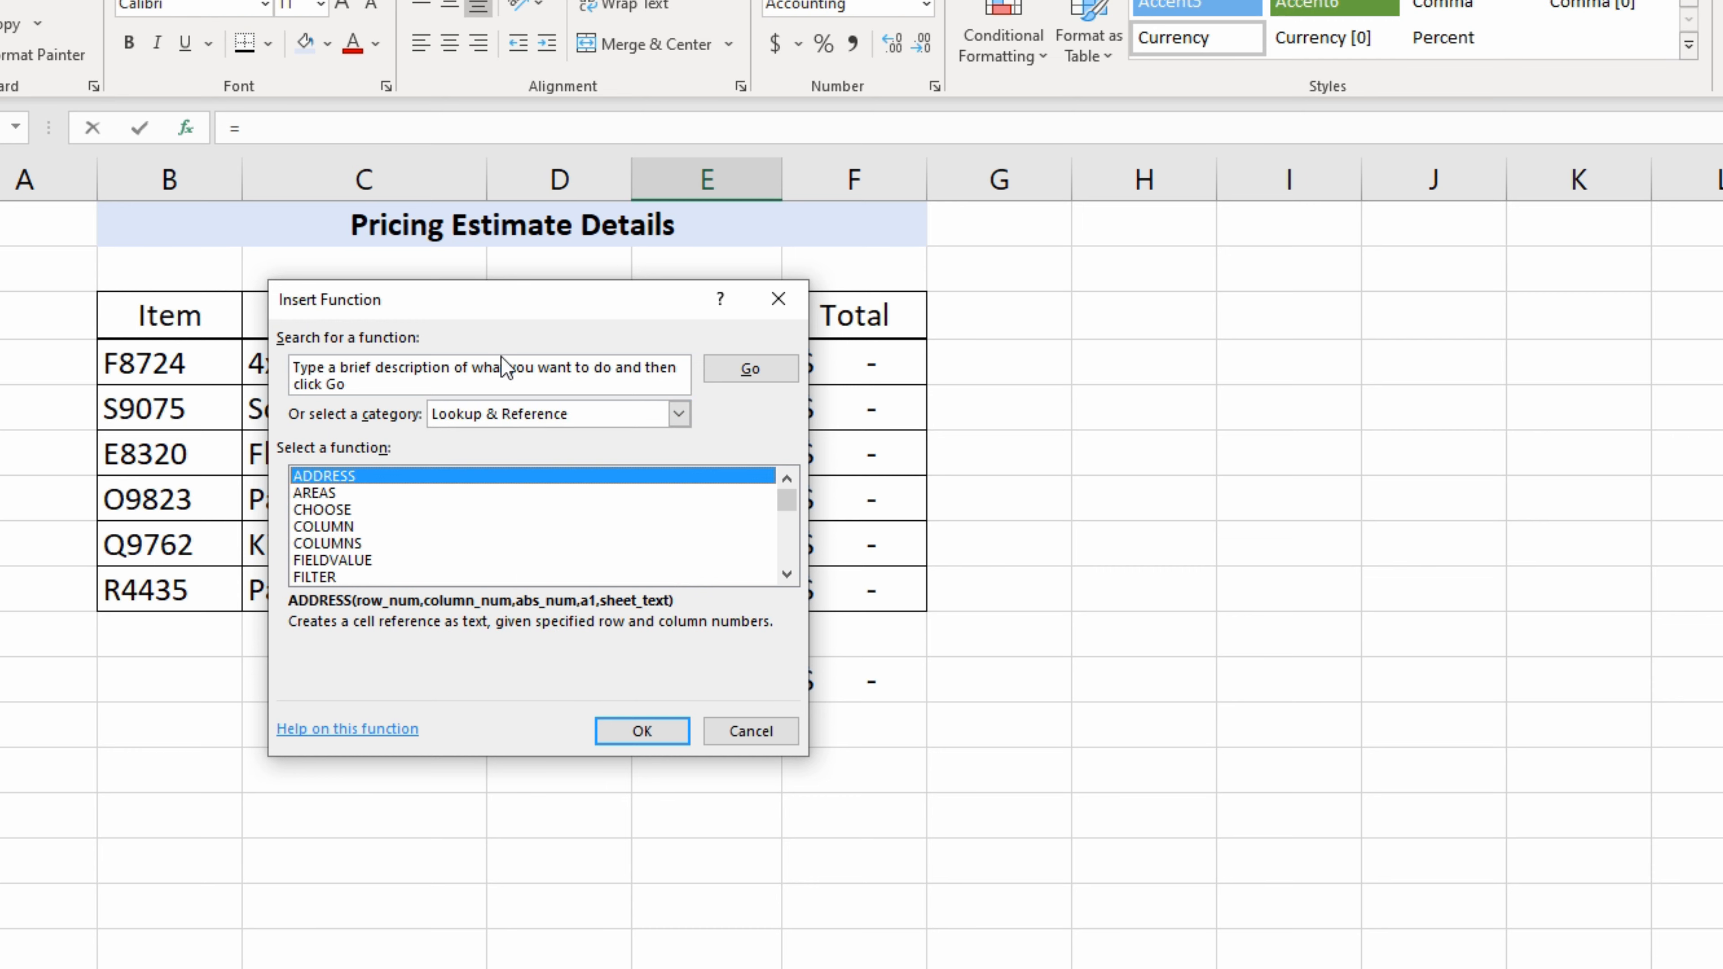
{"action": "left_click", "coordinate": [428, 382]}
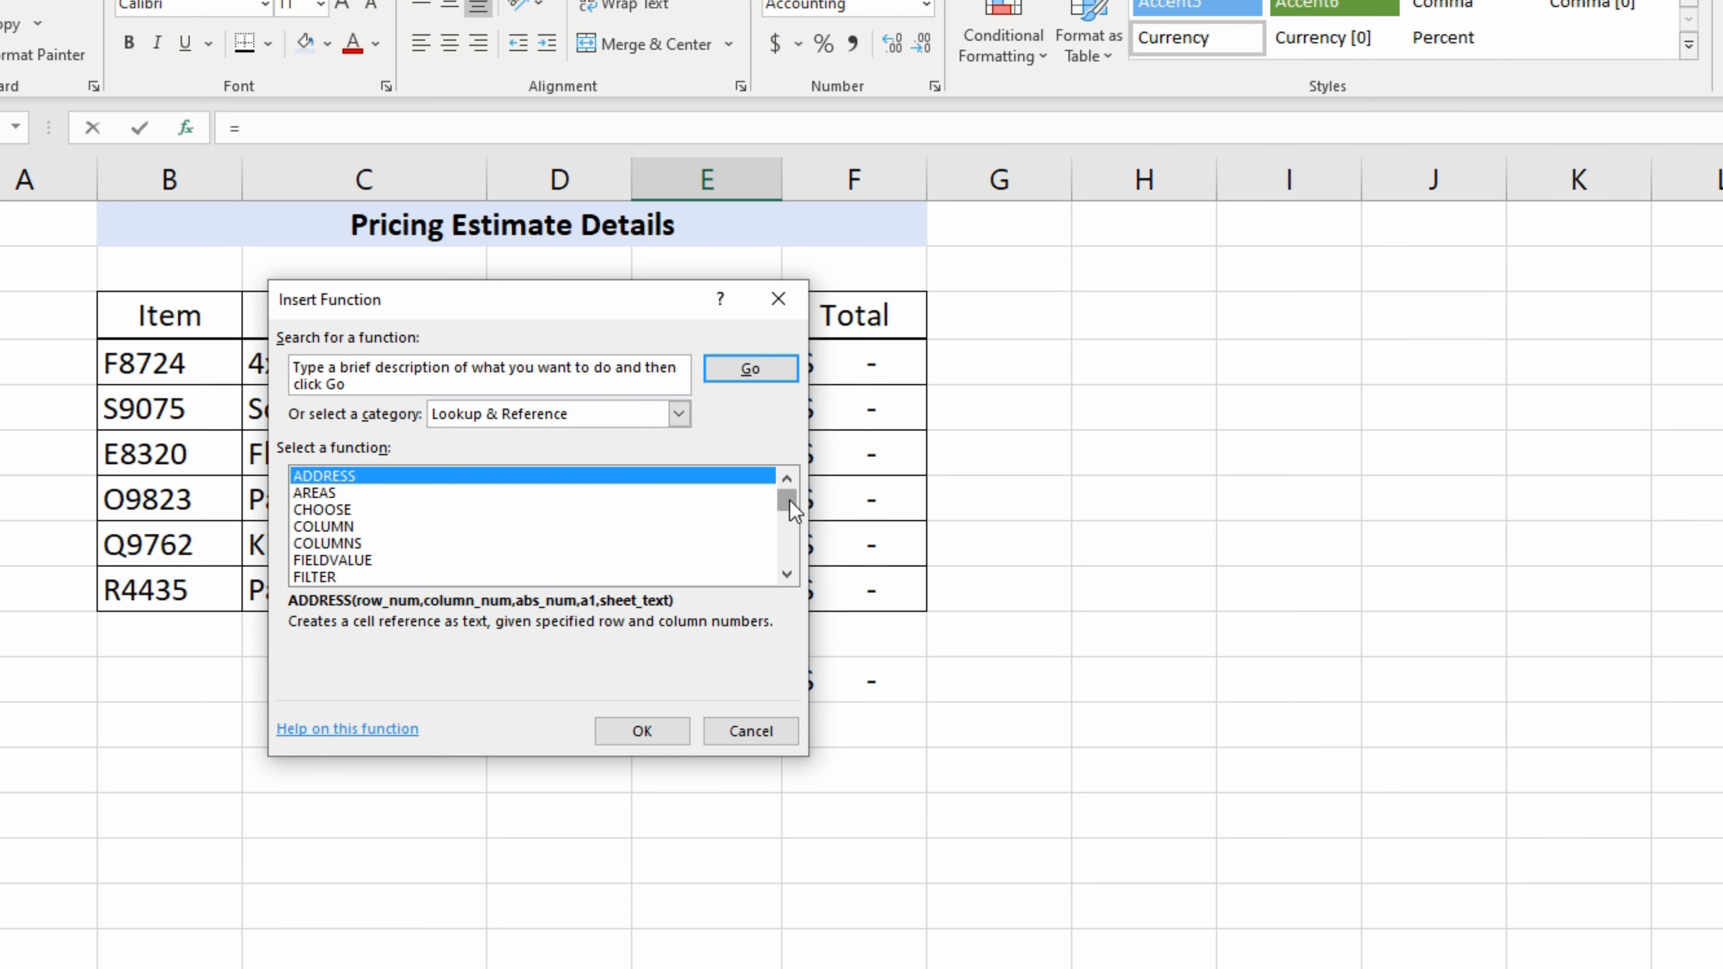
{"action": "left_click_drag", "start_coordinate": [788, 501], "coordinate": [788, 557]}
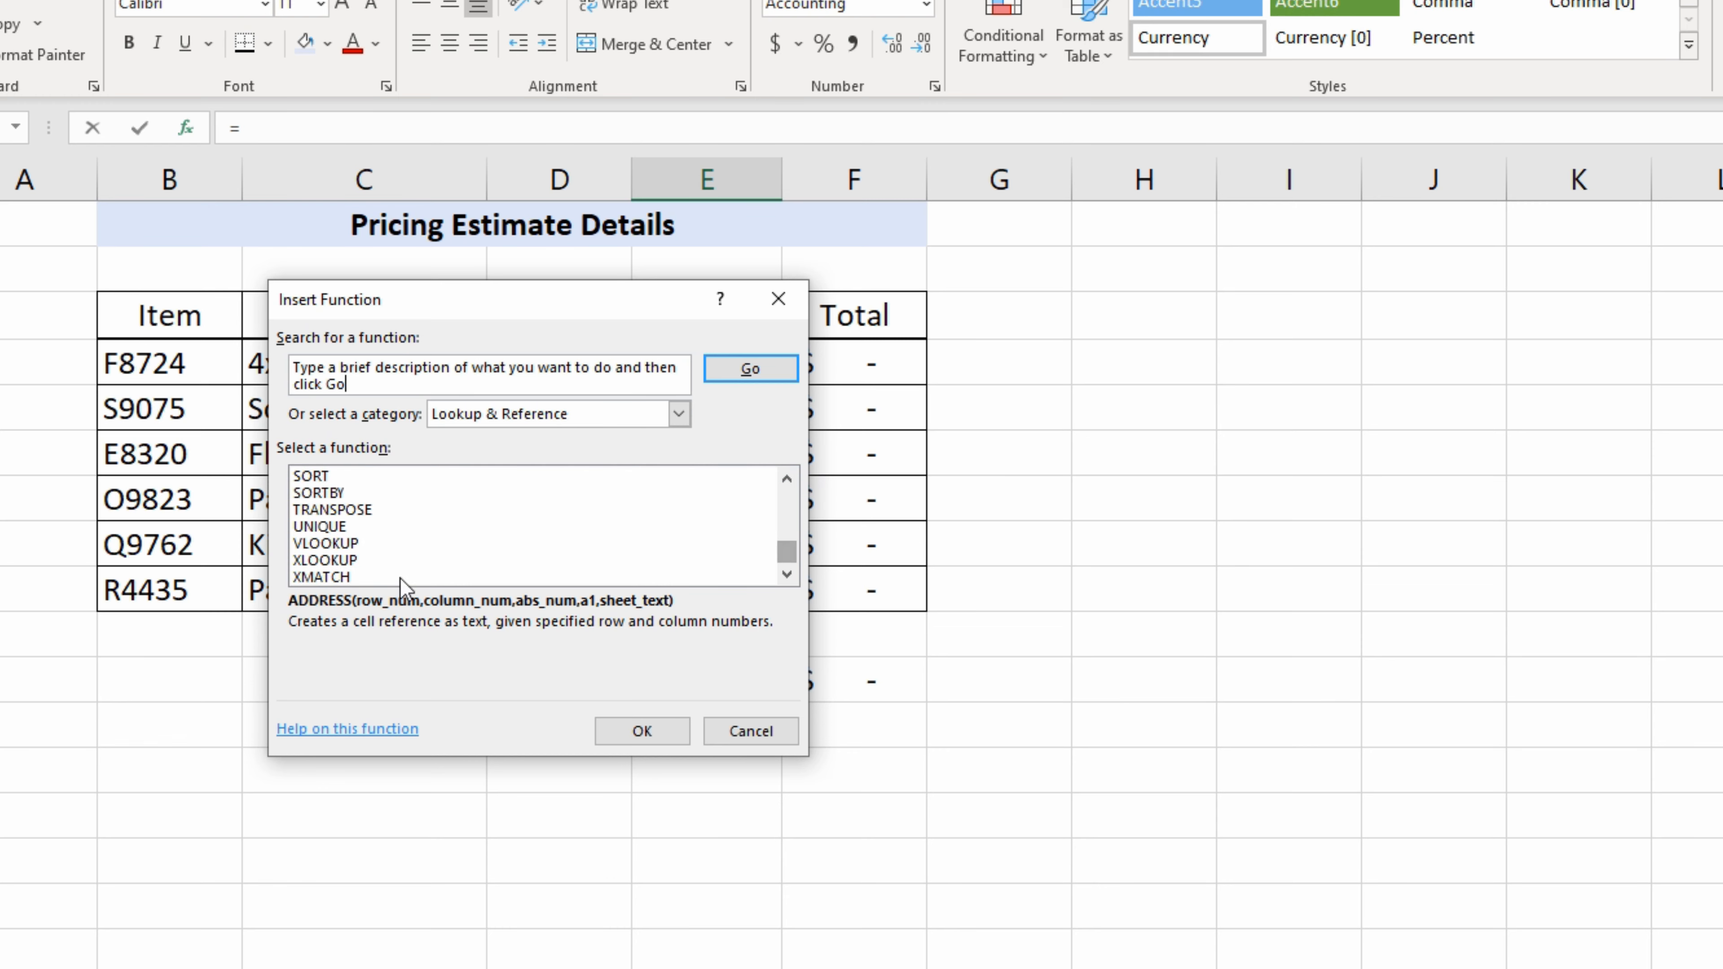
{"action": "left_click", "coordinate": [302, 543]}
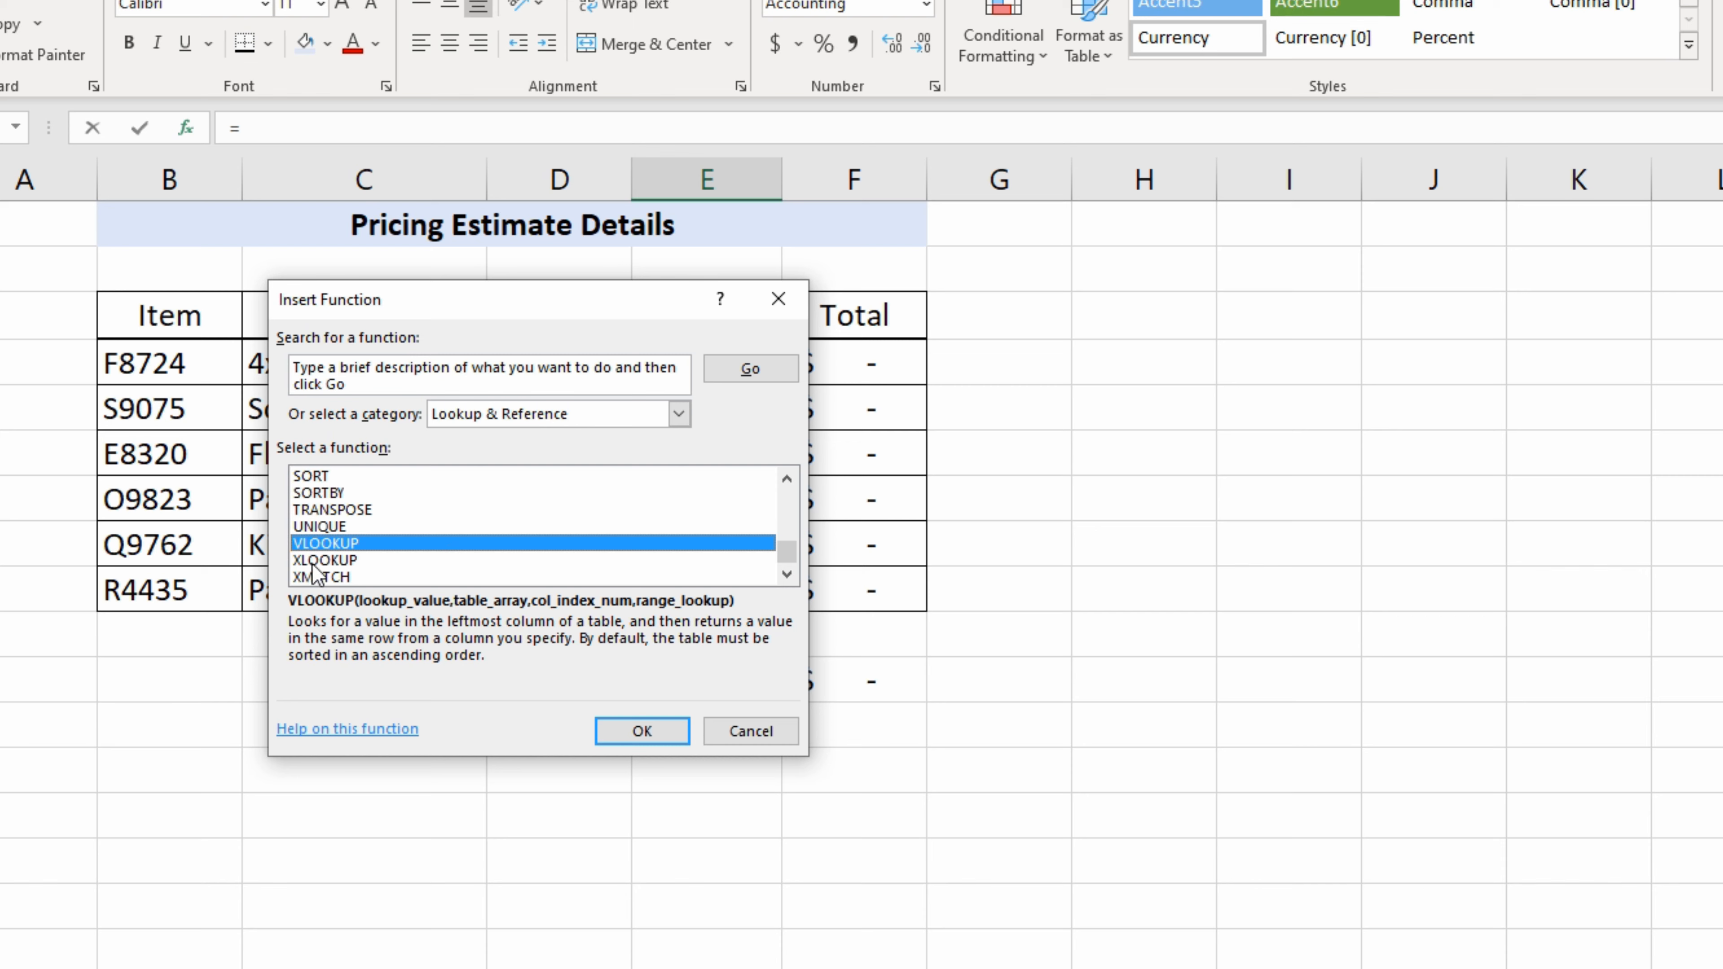
{"action": "left_click", "coordinate": [643, 731]}
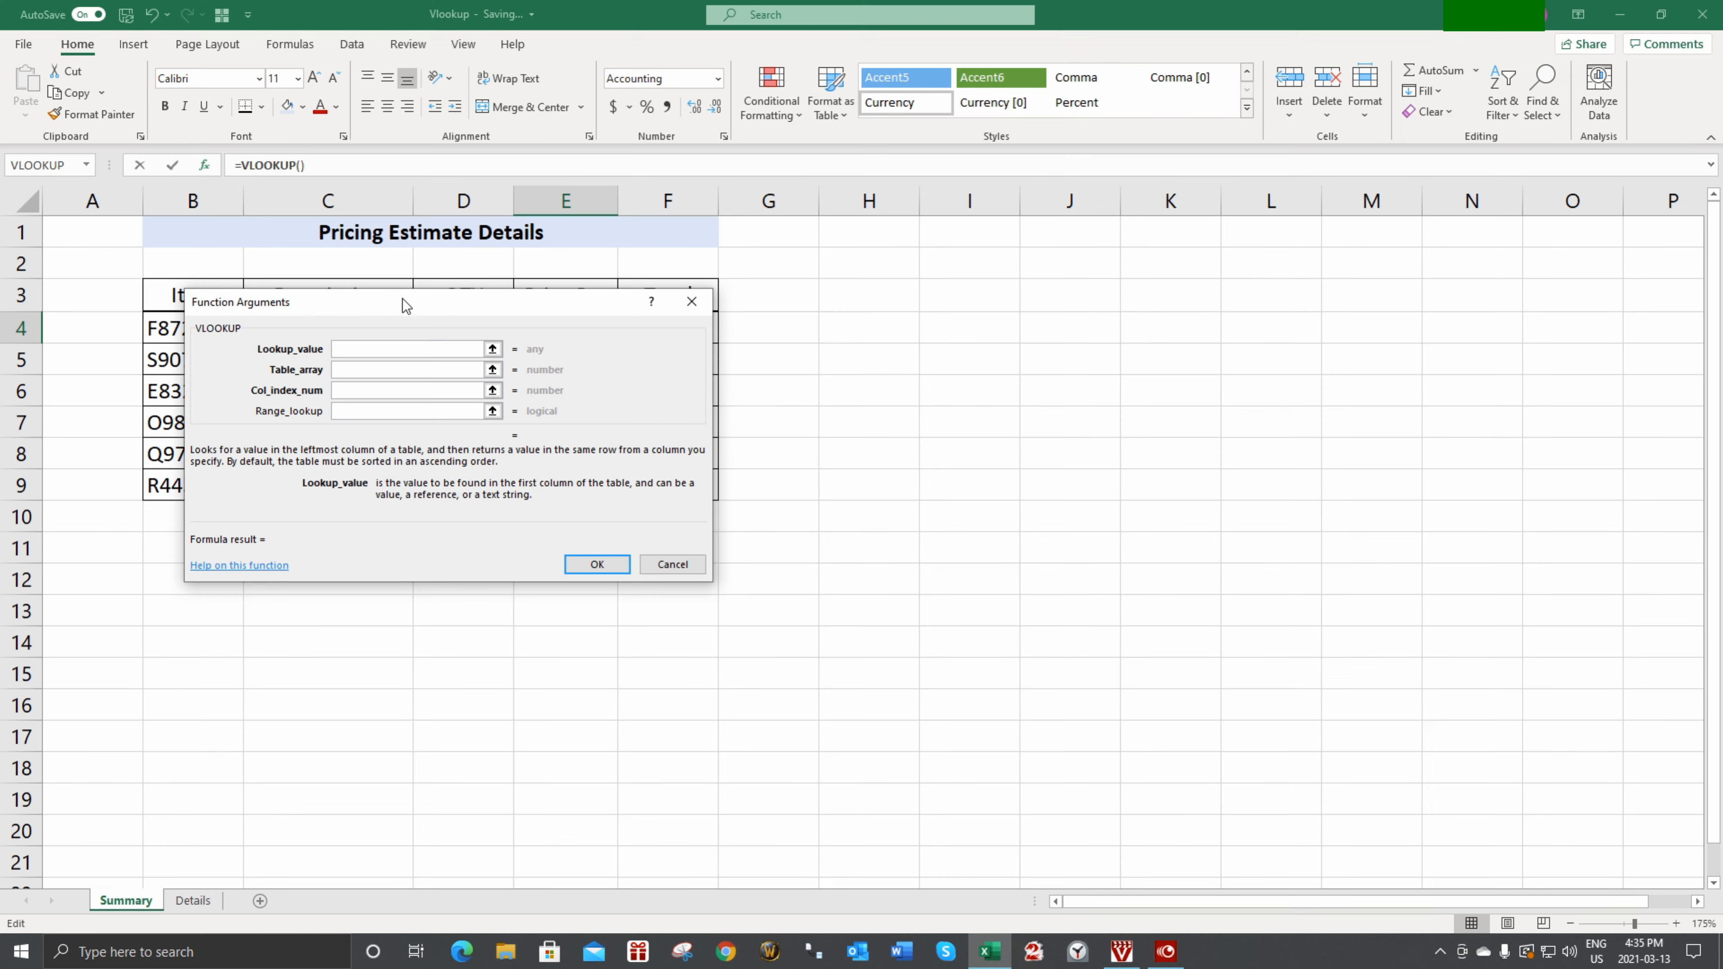
Move the function arguments window clear of the item codes, and set Lookup_value to B4
{"action": "left_click_drag", "start_coordinate": [403, 300], "coordinate": [732, 296]}
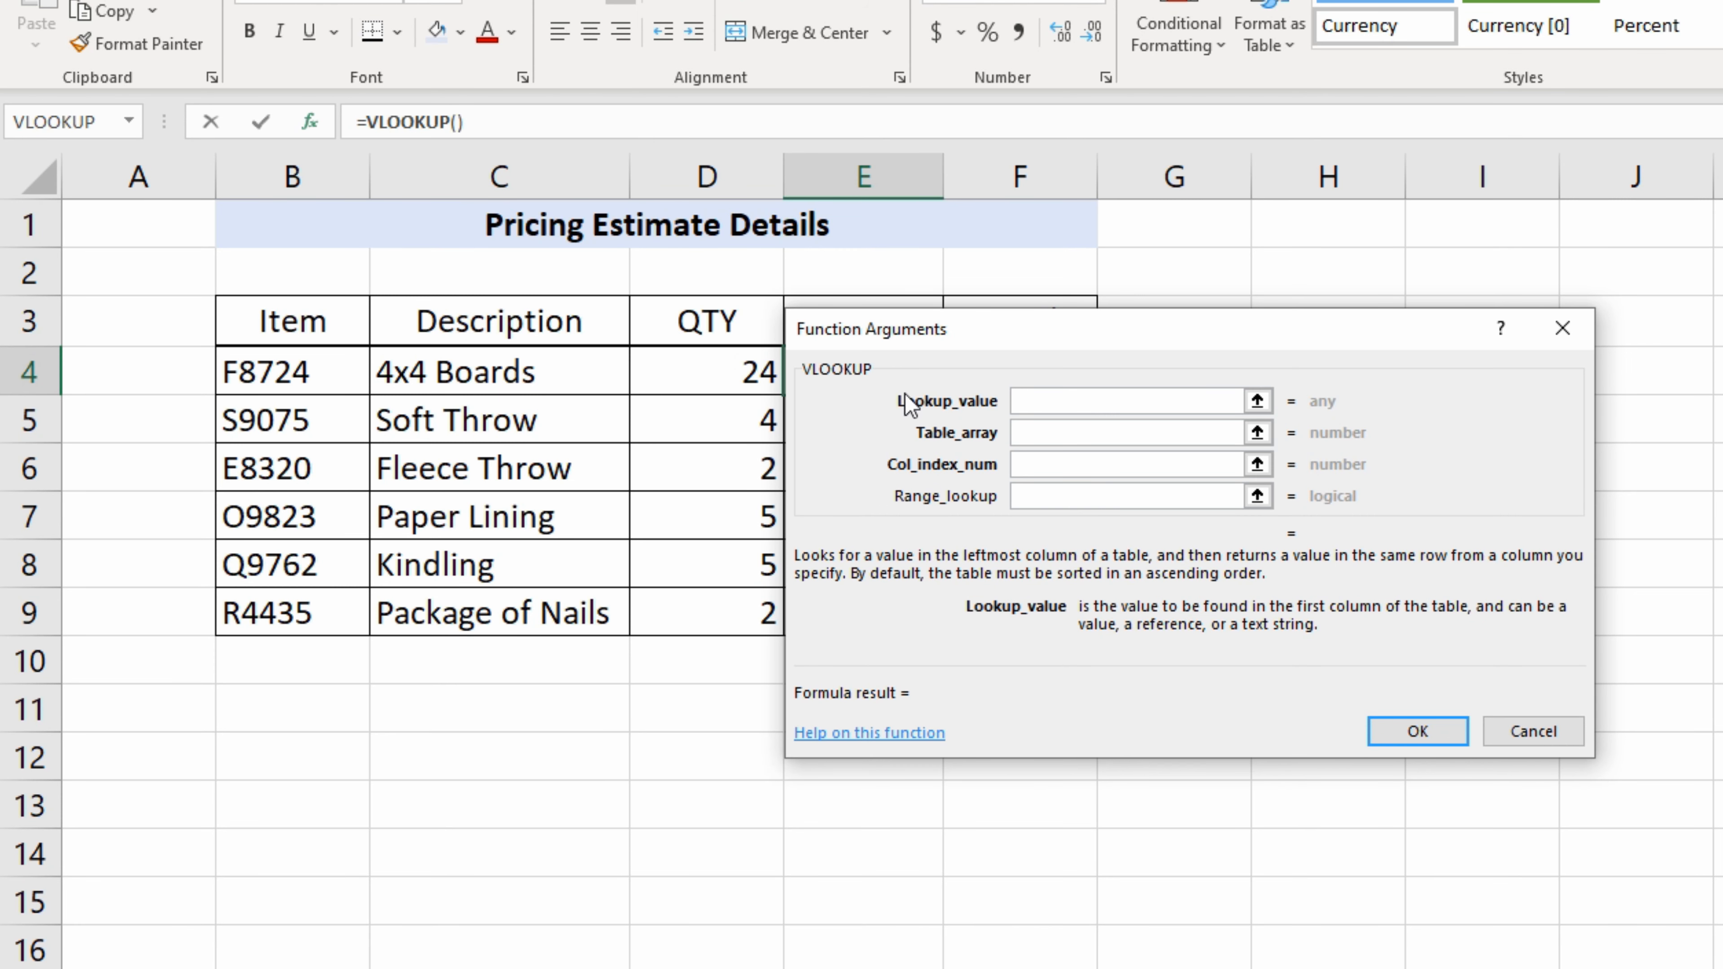
{"action": "left_click_drag", "start_coordinate": [899, 402], "coordinate": [905, 399]}
{"action": "left_click", "coordinate": [1052, 398]}
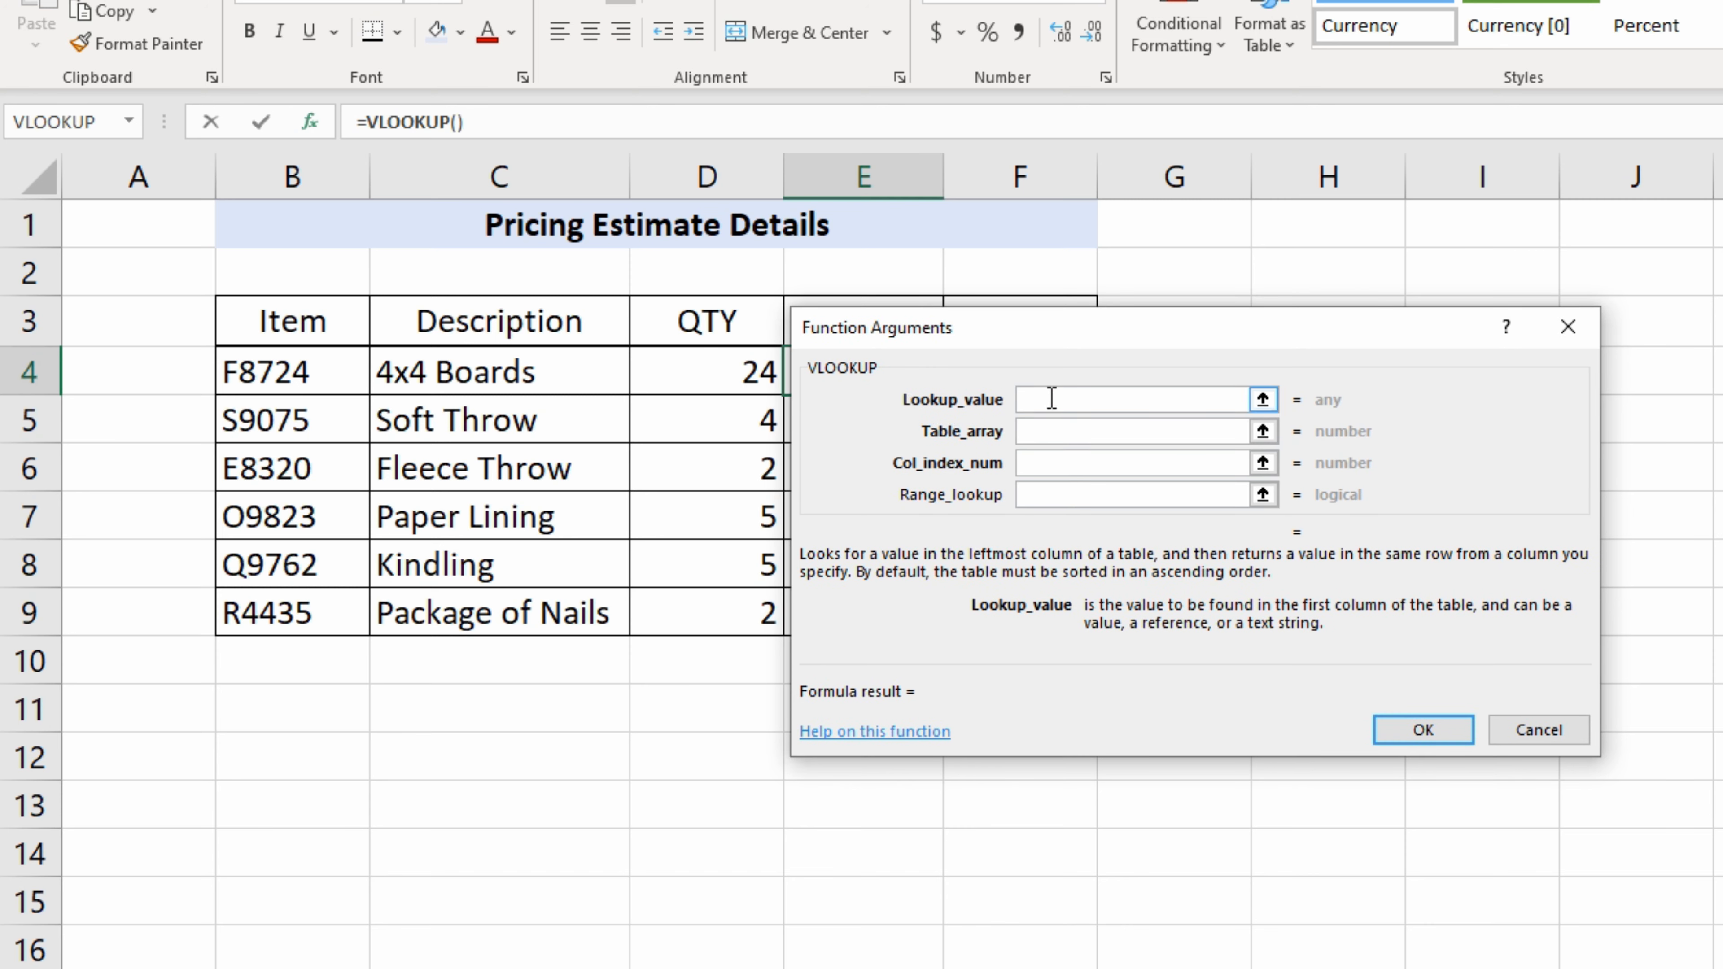
{"action": "left_click", "coordinate": [278, 380]}
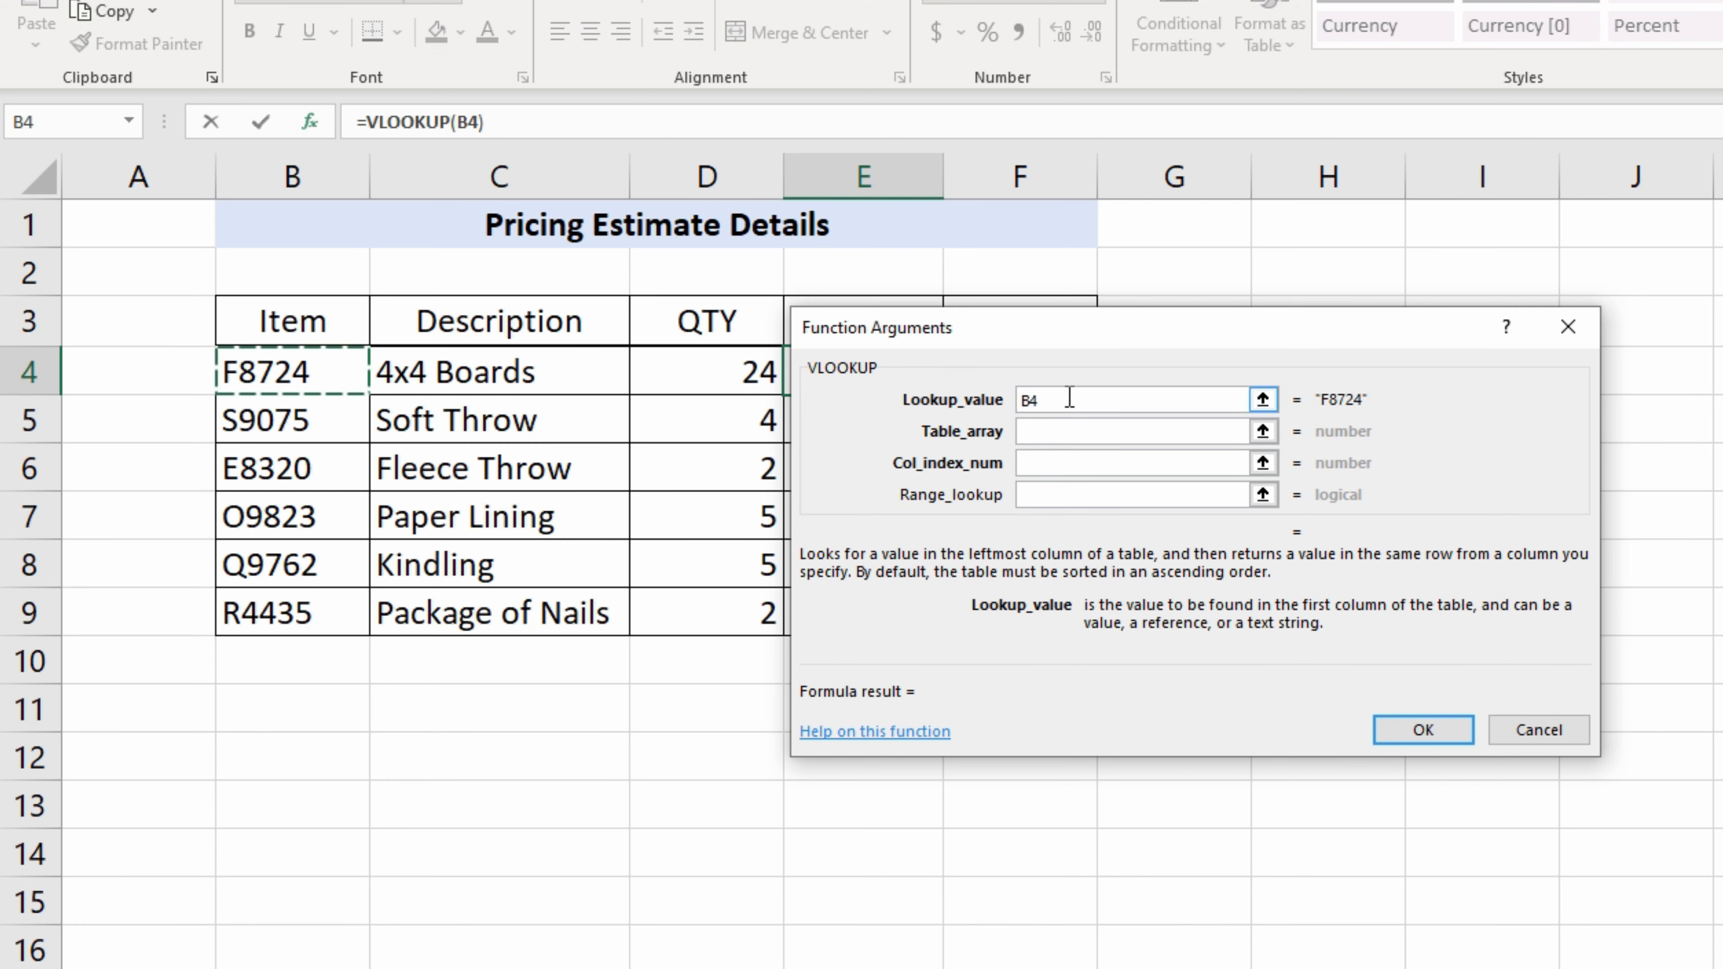
{"action": "left_click_drag", "start_coordinate": [1059, 398], "coordinate": [1020, 399]}
{"action": "key", "text": "BackSpace"}
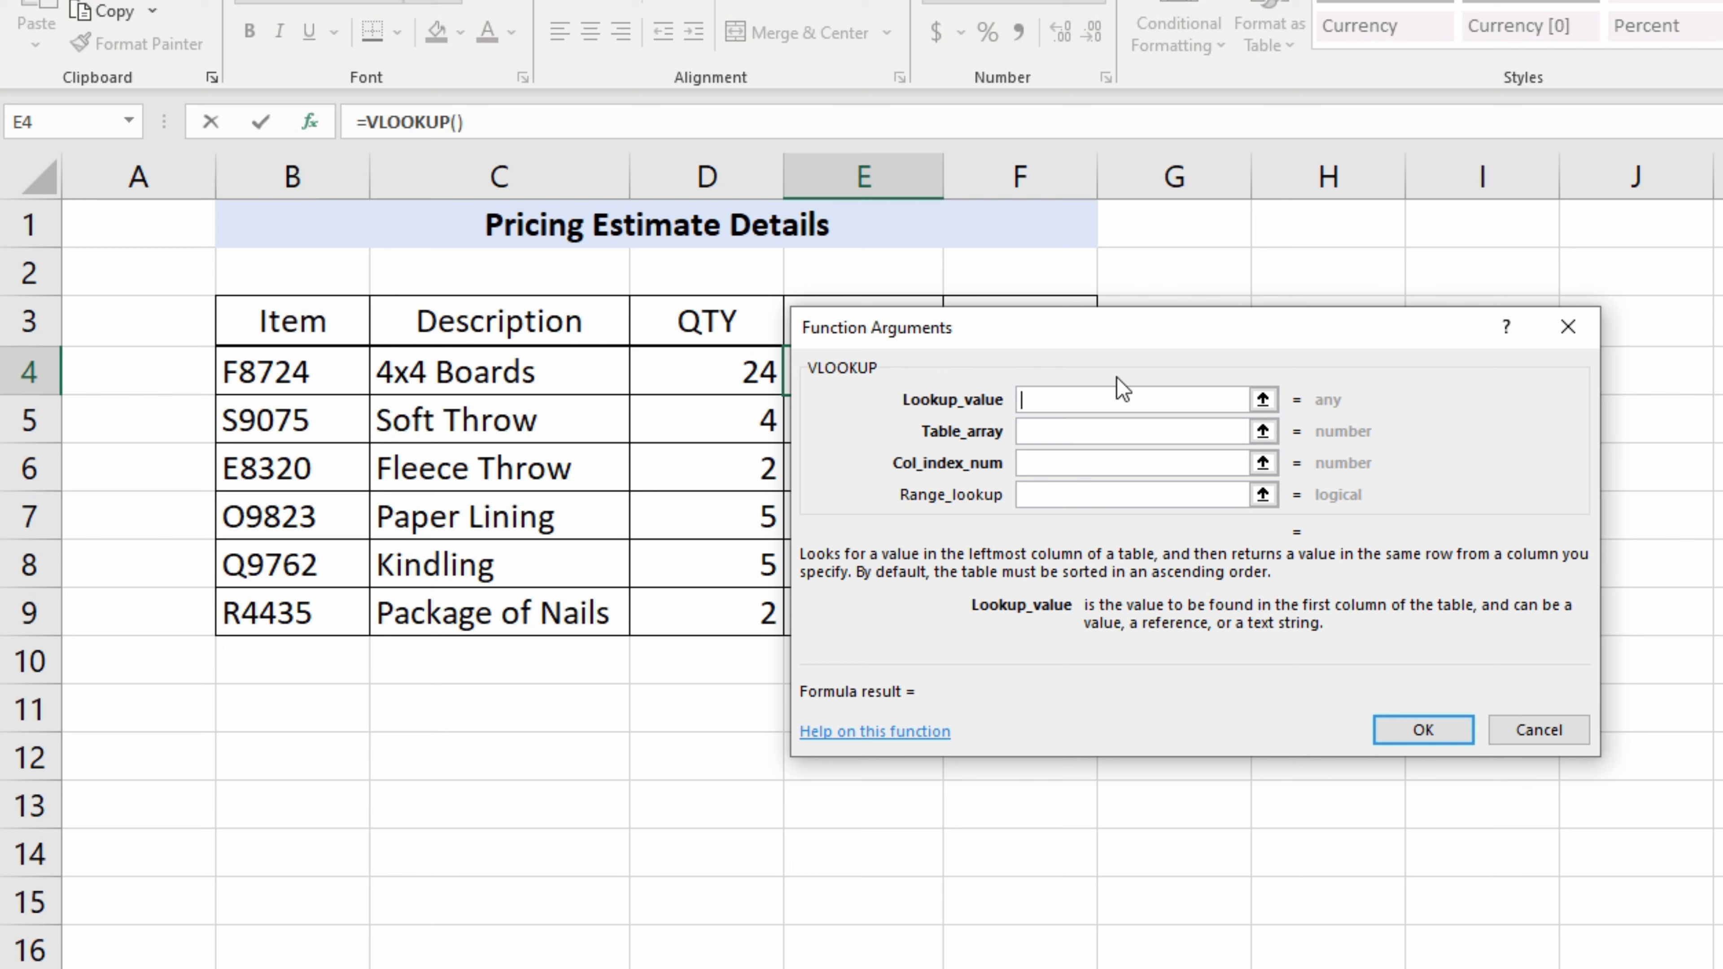
{"action": "type", "text": "B4"}
Set Table_array to B4:C9 on the Details sheet as the absolute range Details!$B$4:$C$9
{"action": "left_click", "coordinate": [1035, 431]}
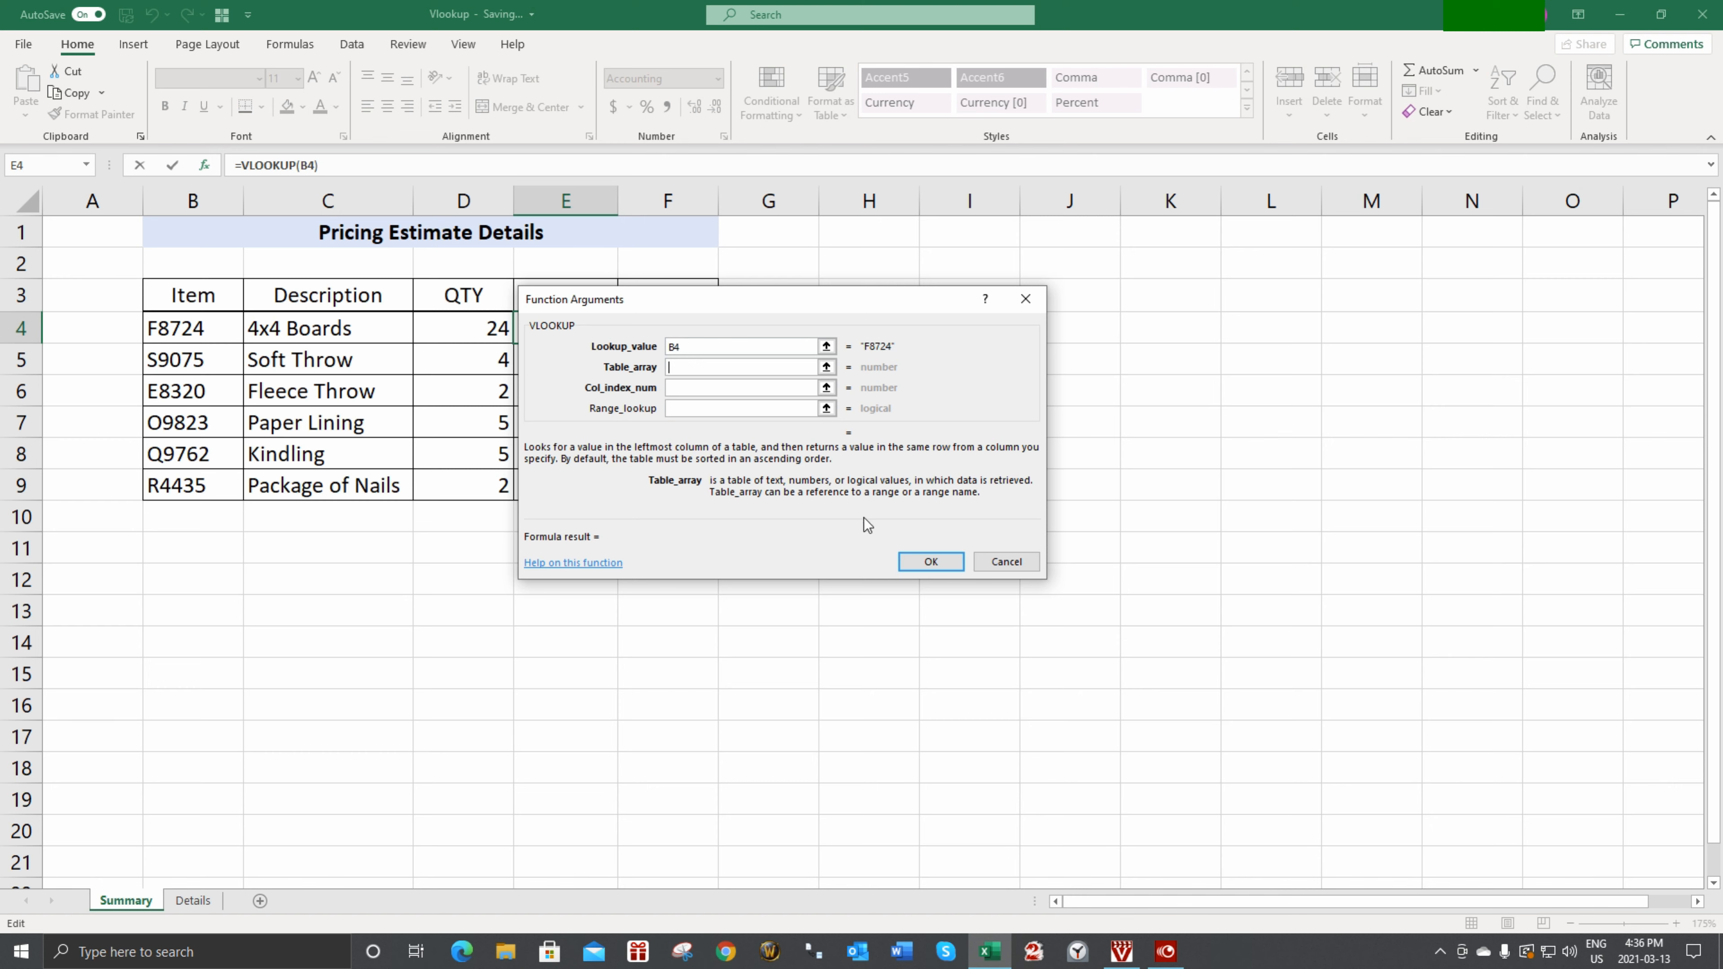
{"action": "left_click", "coordinate": [198, 900]}
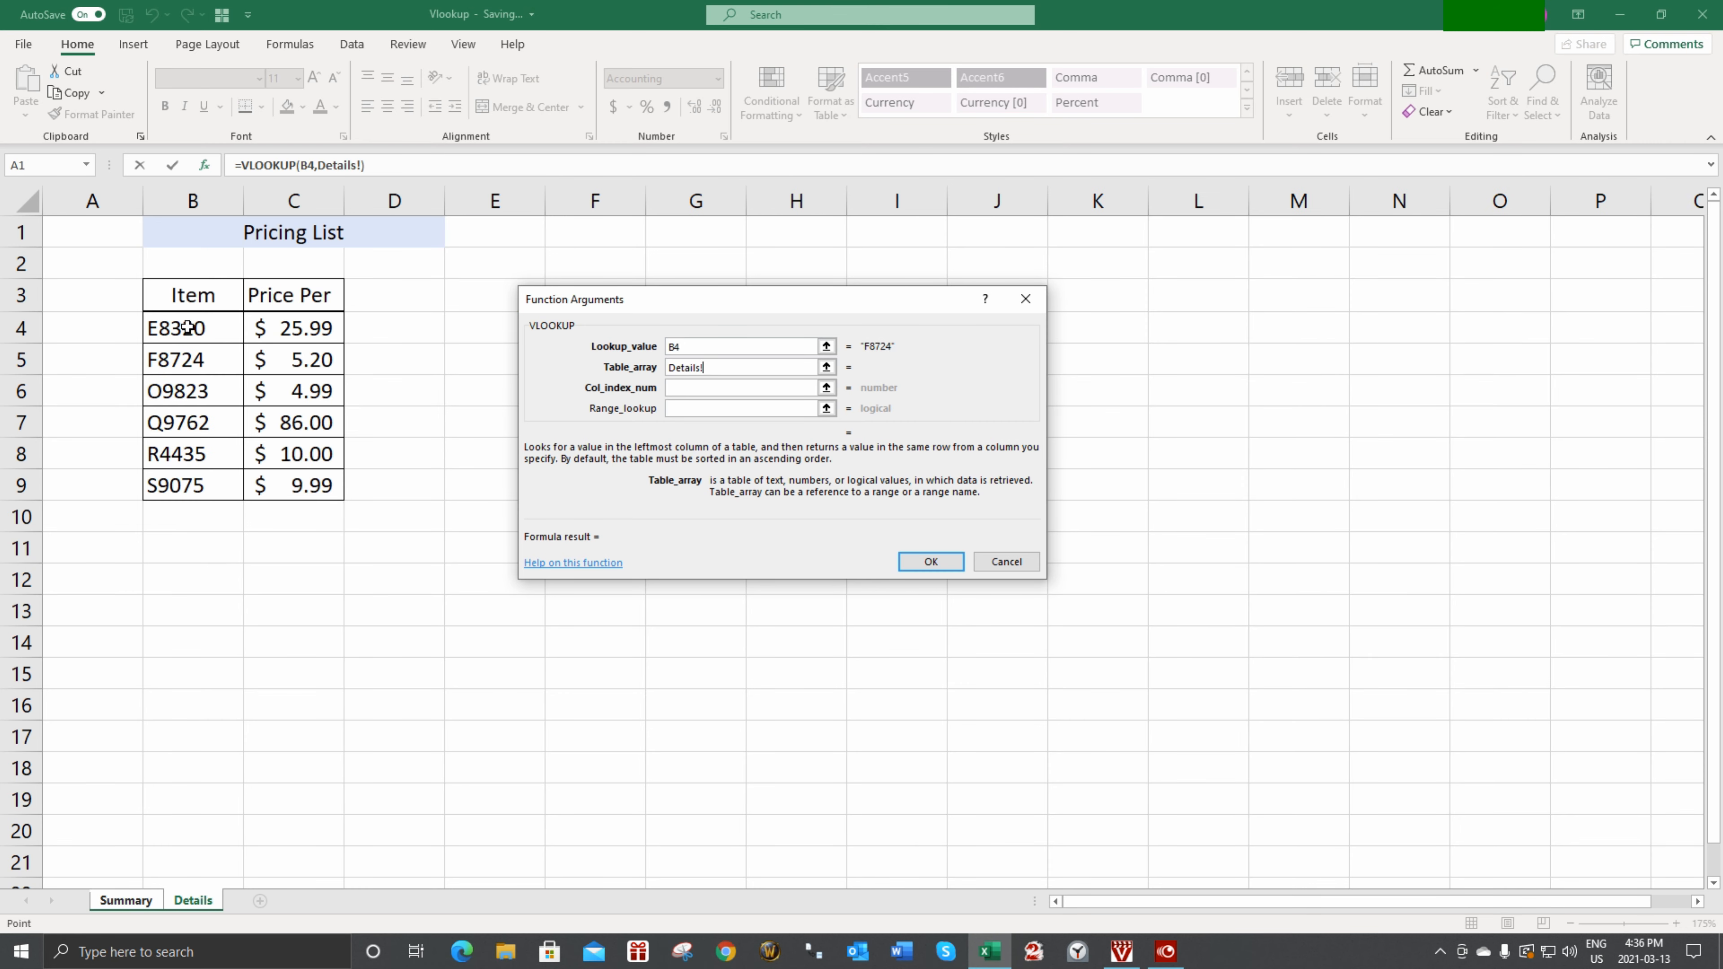
{"action": "left_click_drag", "start_coordinate": [188, 328], "coordinate": [301, 493]}
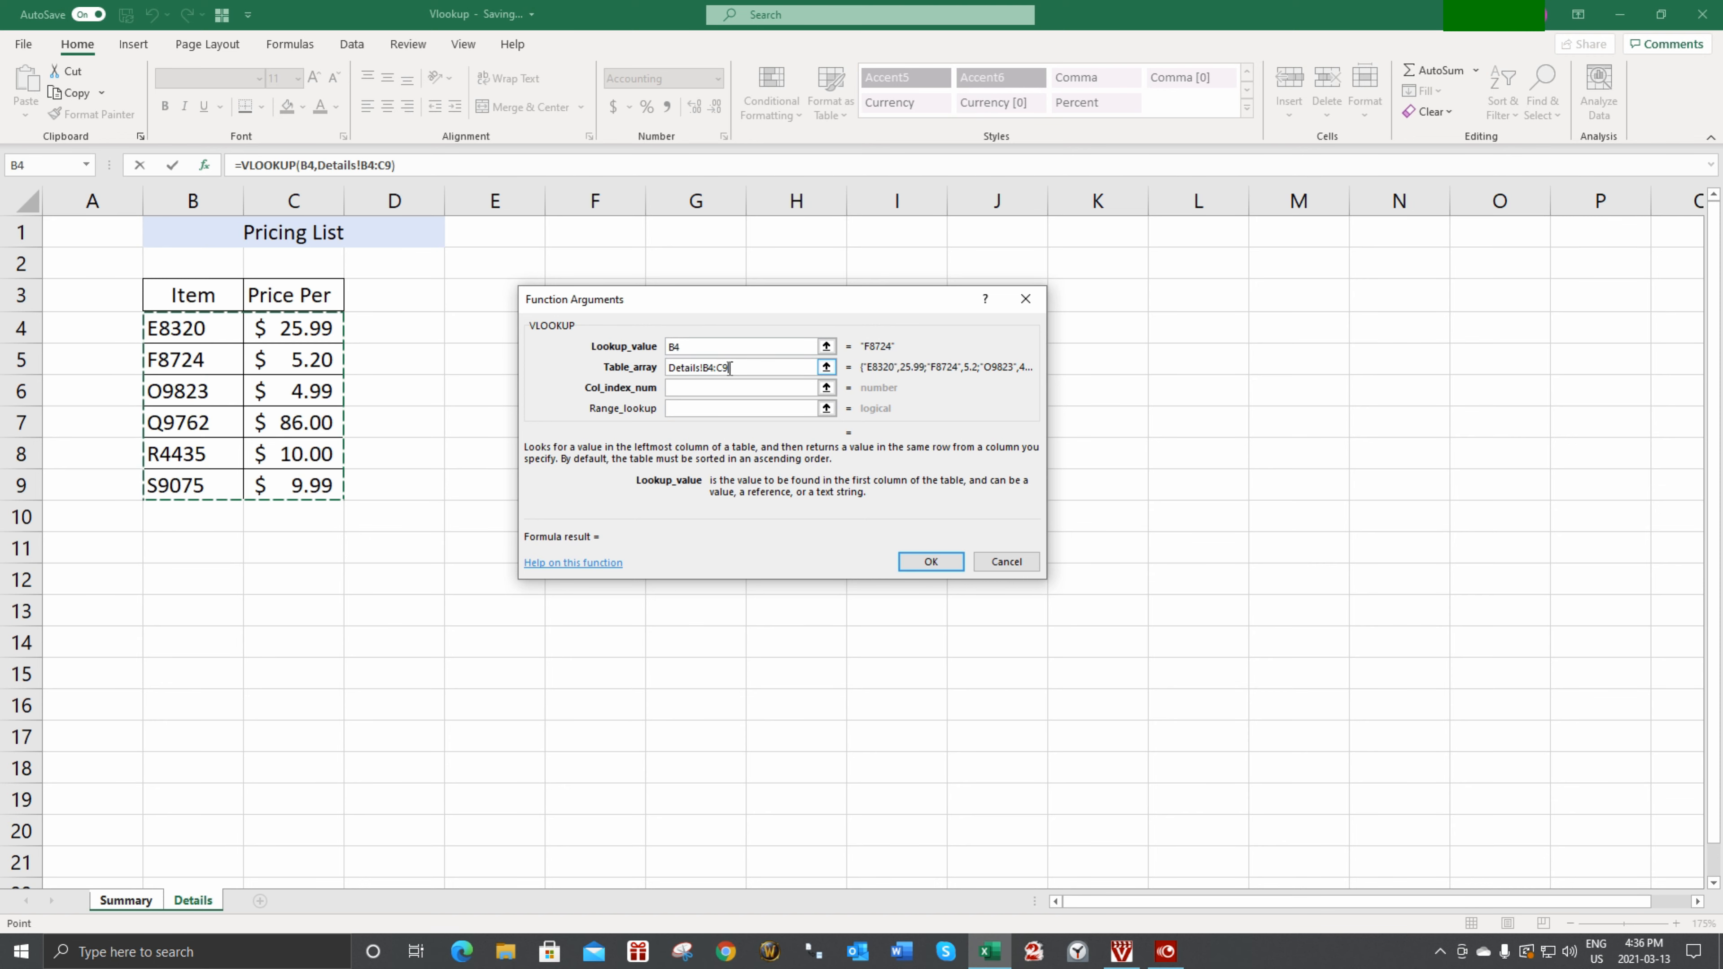
{"action": "key", "text": "F4"}
Set Col_index_num to 2, removing the stray Details sheet reference from the argument
{"action": "left_click", "coordinate": [701, 387]}
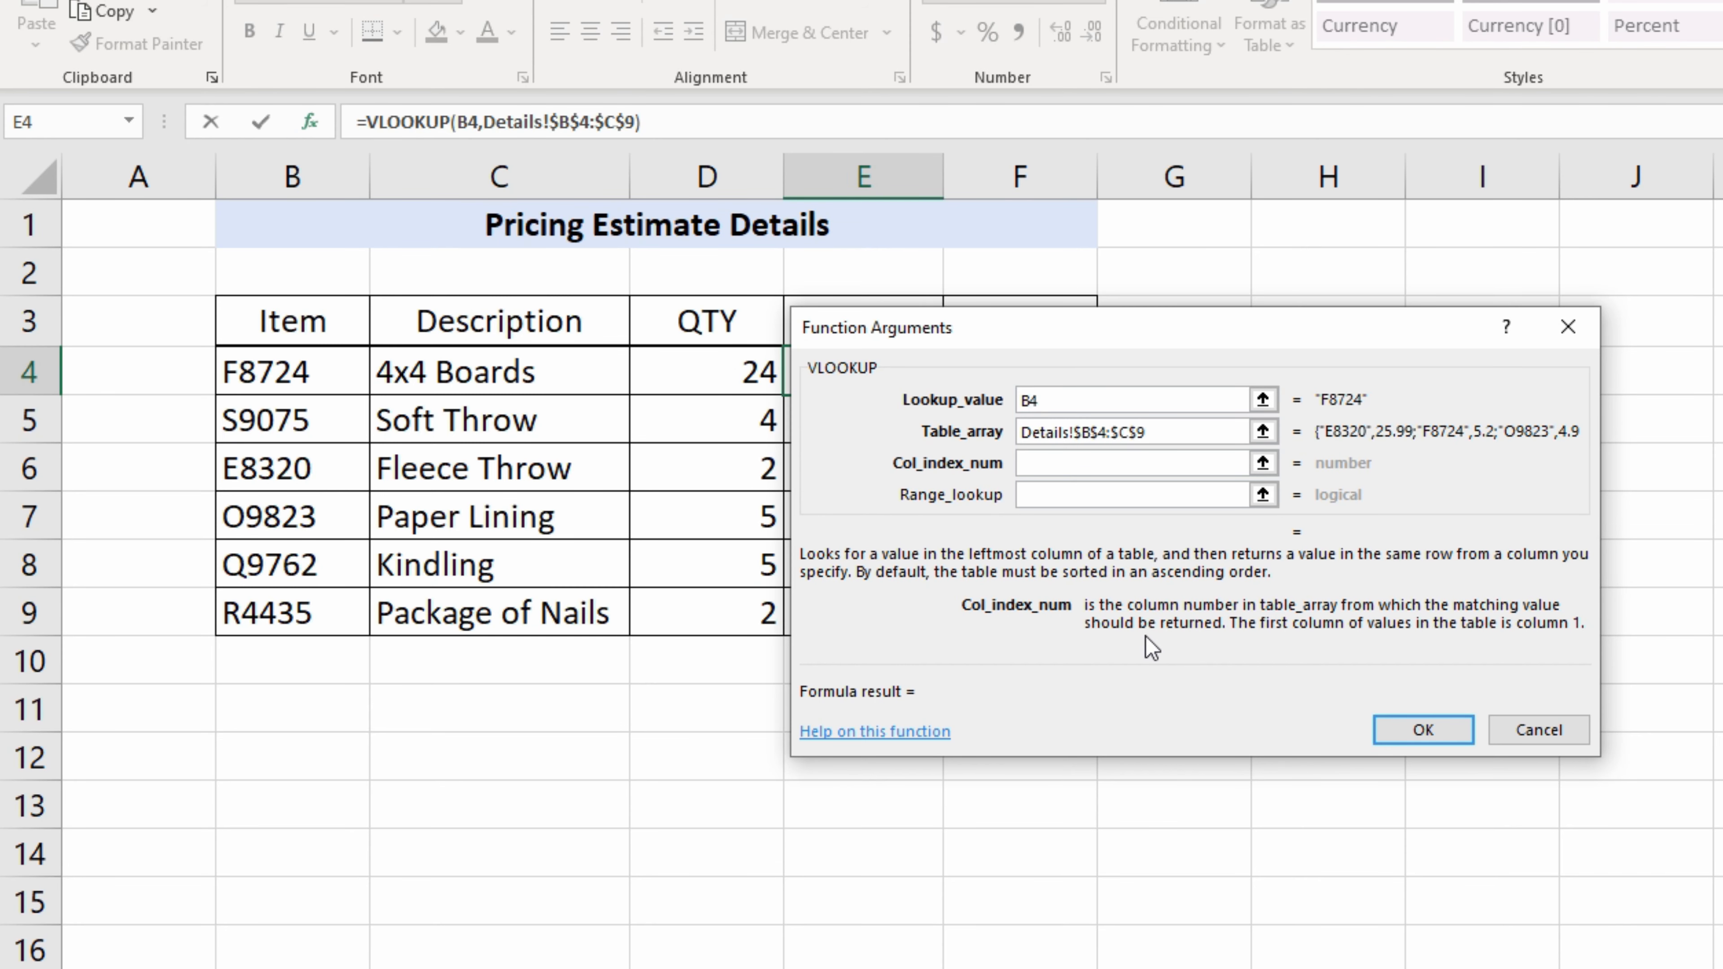
{"action": "type", "text": "2"}
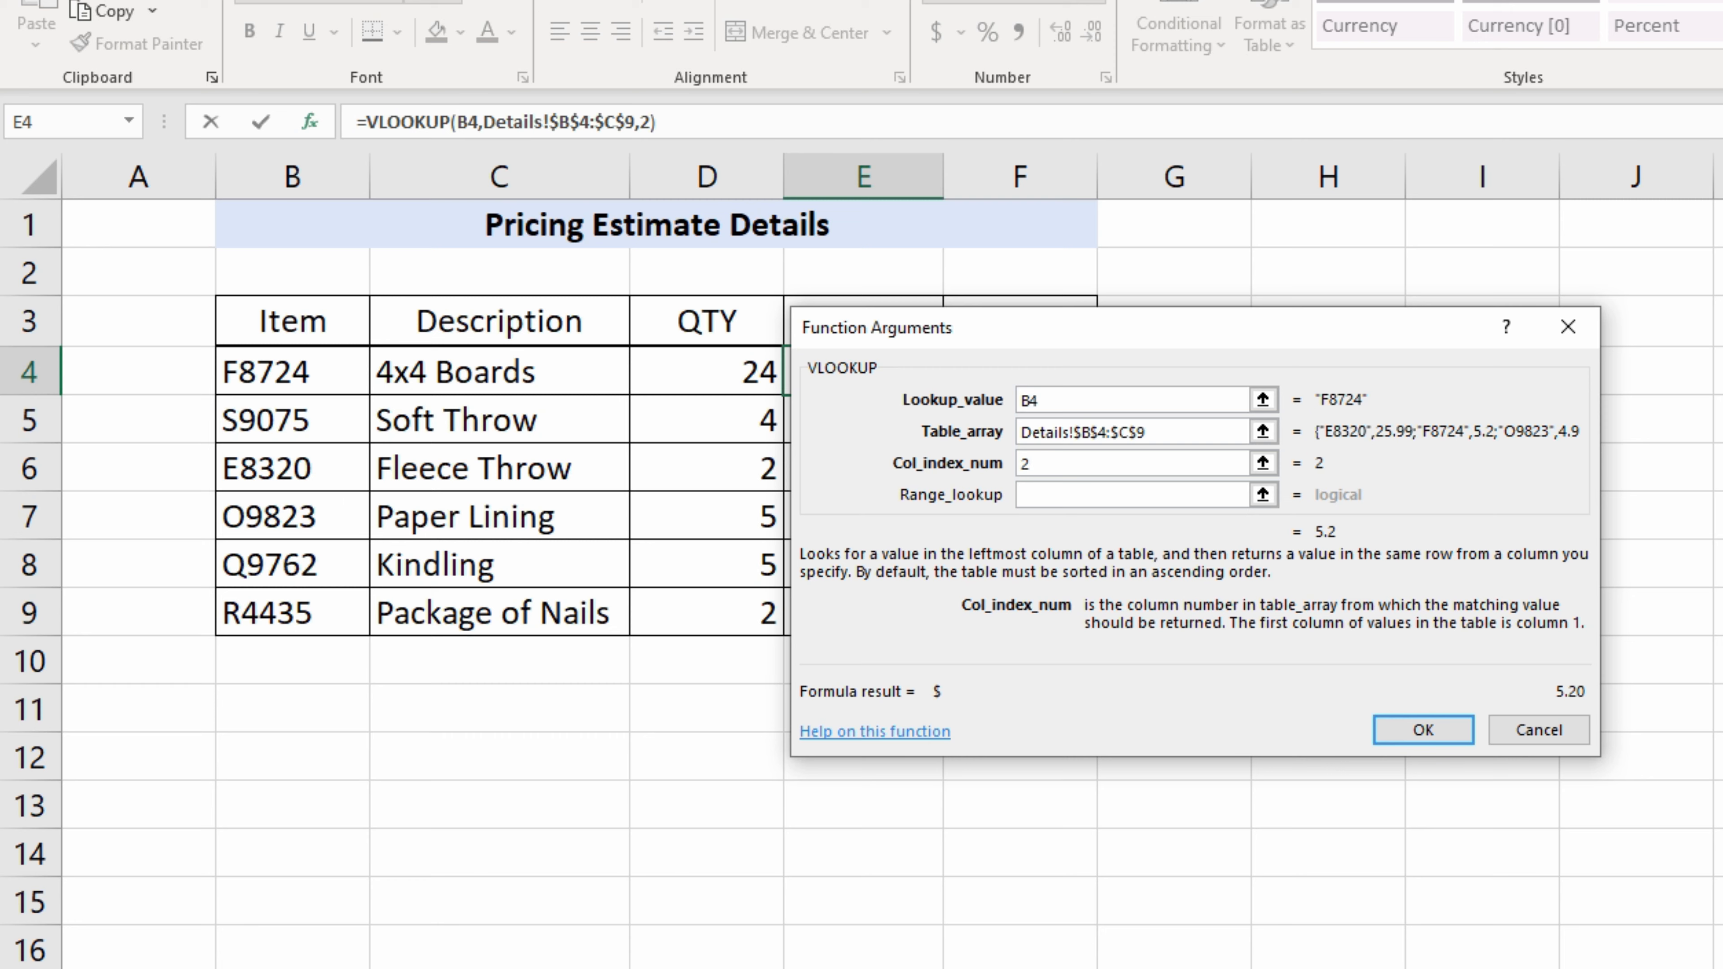
{"action": "left_click", "coordinate": [468, 968]}
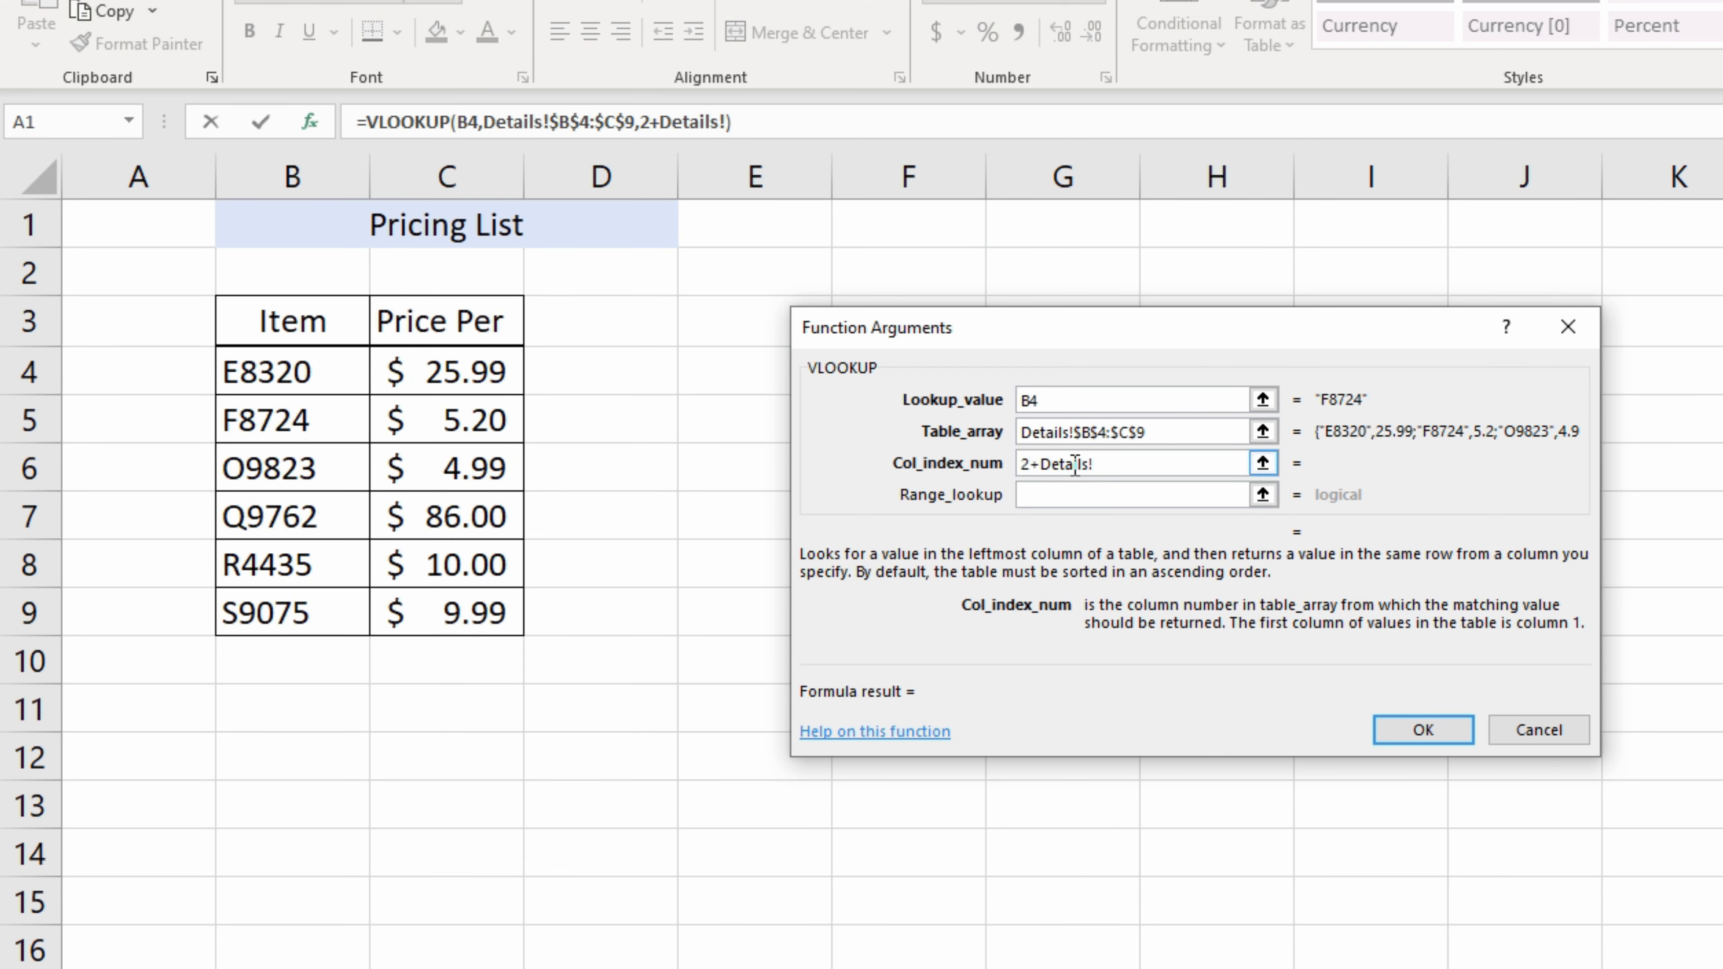
{"action": "left_click", "coordinate": [1036, 463], "text": "shift"}
{"action": "key", "text": "BackSpace"}
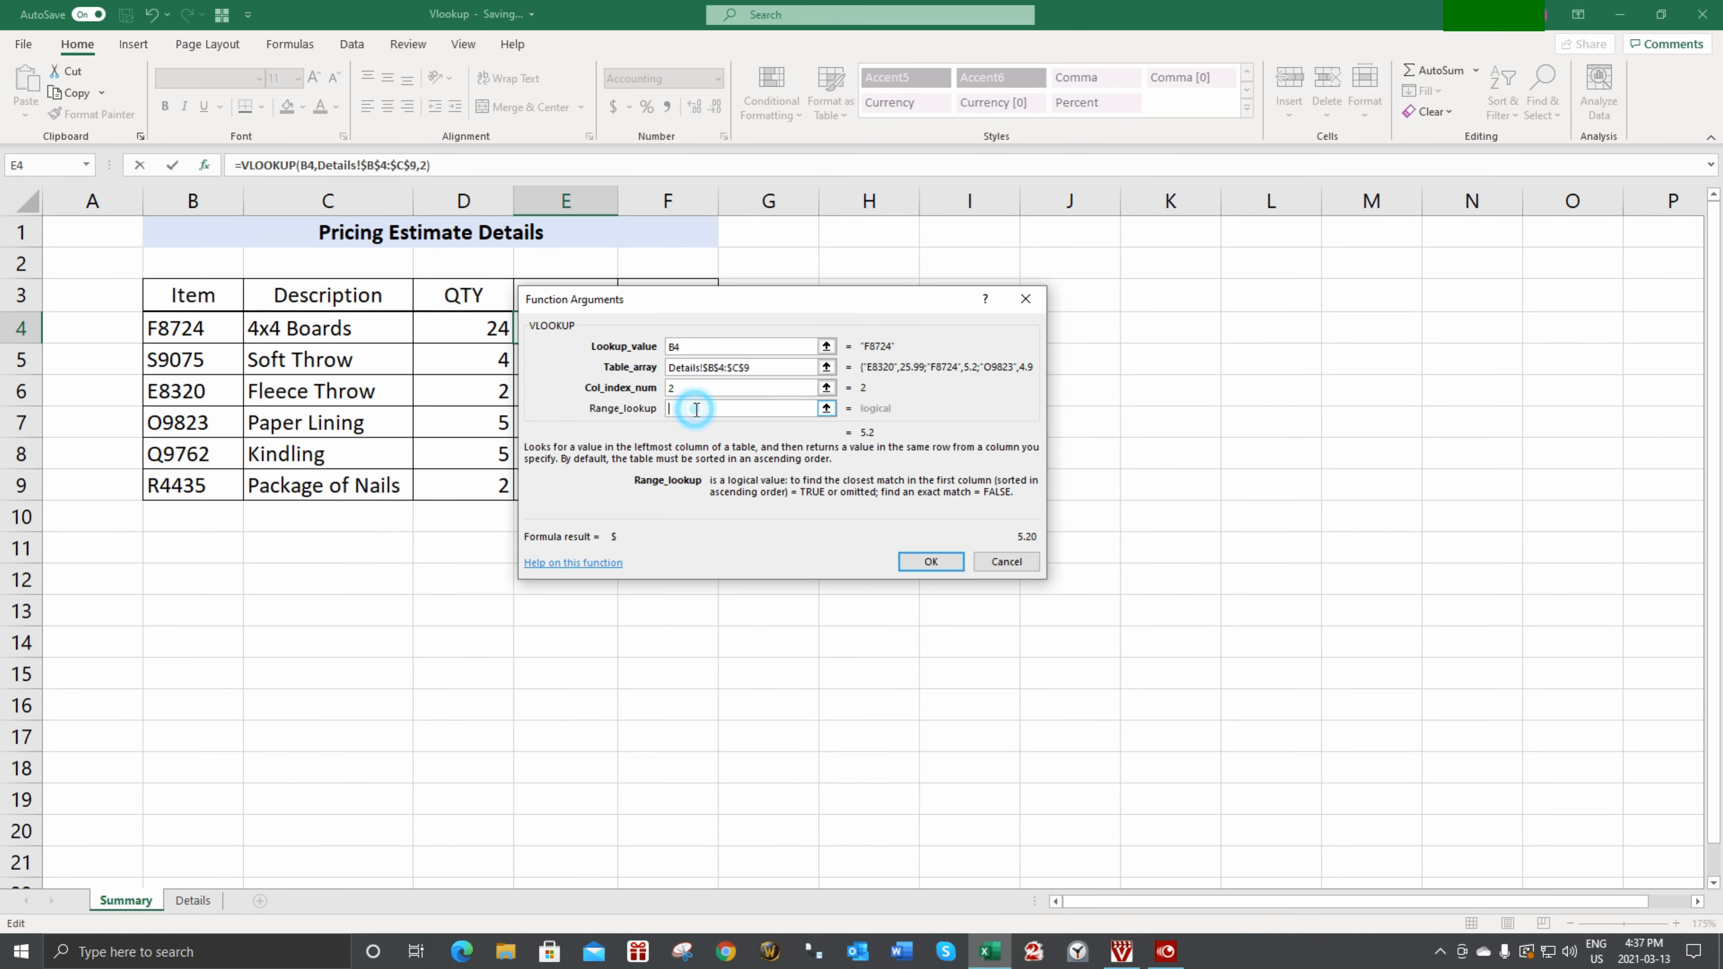
Set Range_lookup to false for an exact match
{"action": "left_click", "coordinate": [1059, 494]}
{"action": "type", "text": "fA"}
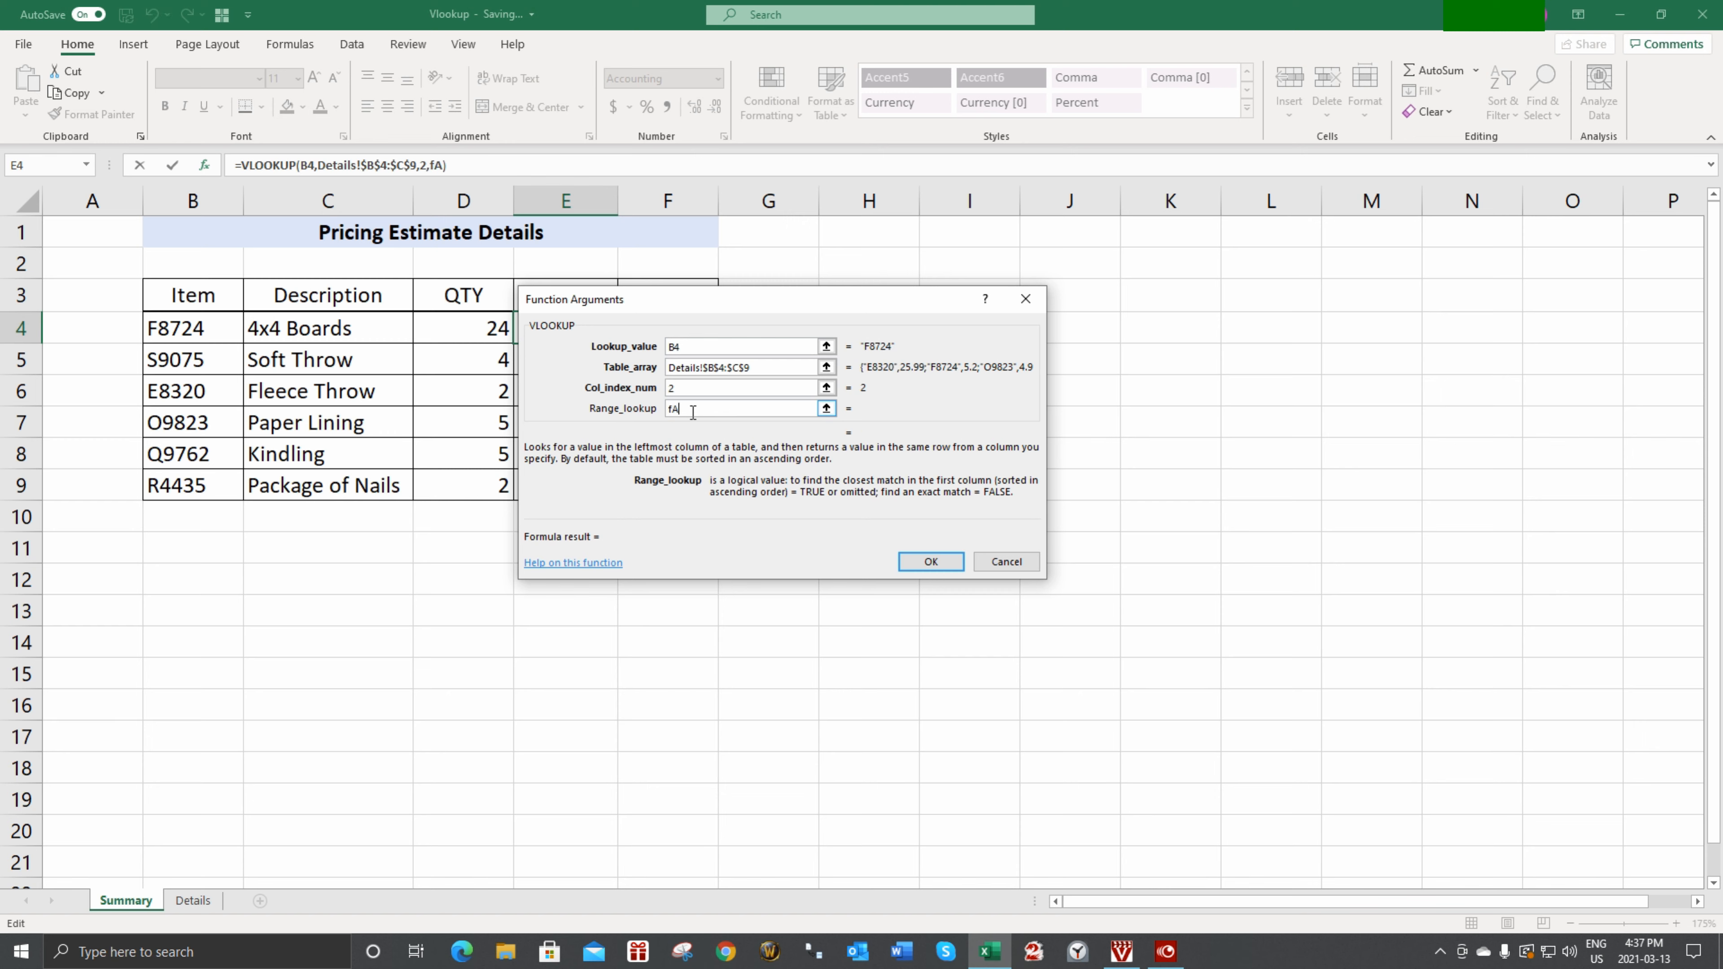
{"action": "key", "text": "BackSpace"}
{"action": "key", "text": "BackSpace"}
{"action": "type", "text": "faslo"}
{"action": "key", "text": "BackSpace"}
{"action": "key", "text": "BackSpace"}
{"action": "type", "text": "lse"}
Review the four arguments, enter the VLOOKUP formula in E4, and fill it down through E9
{"action": "left_click", "coordinate": [695, 345]}
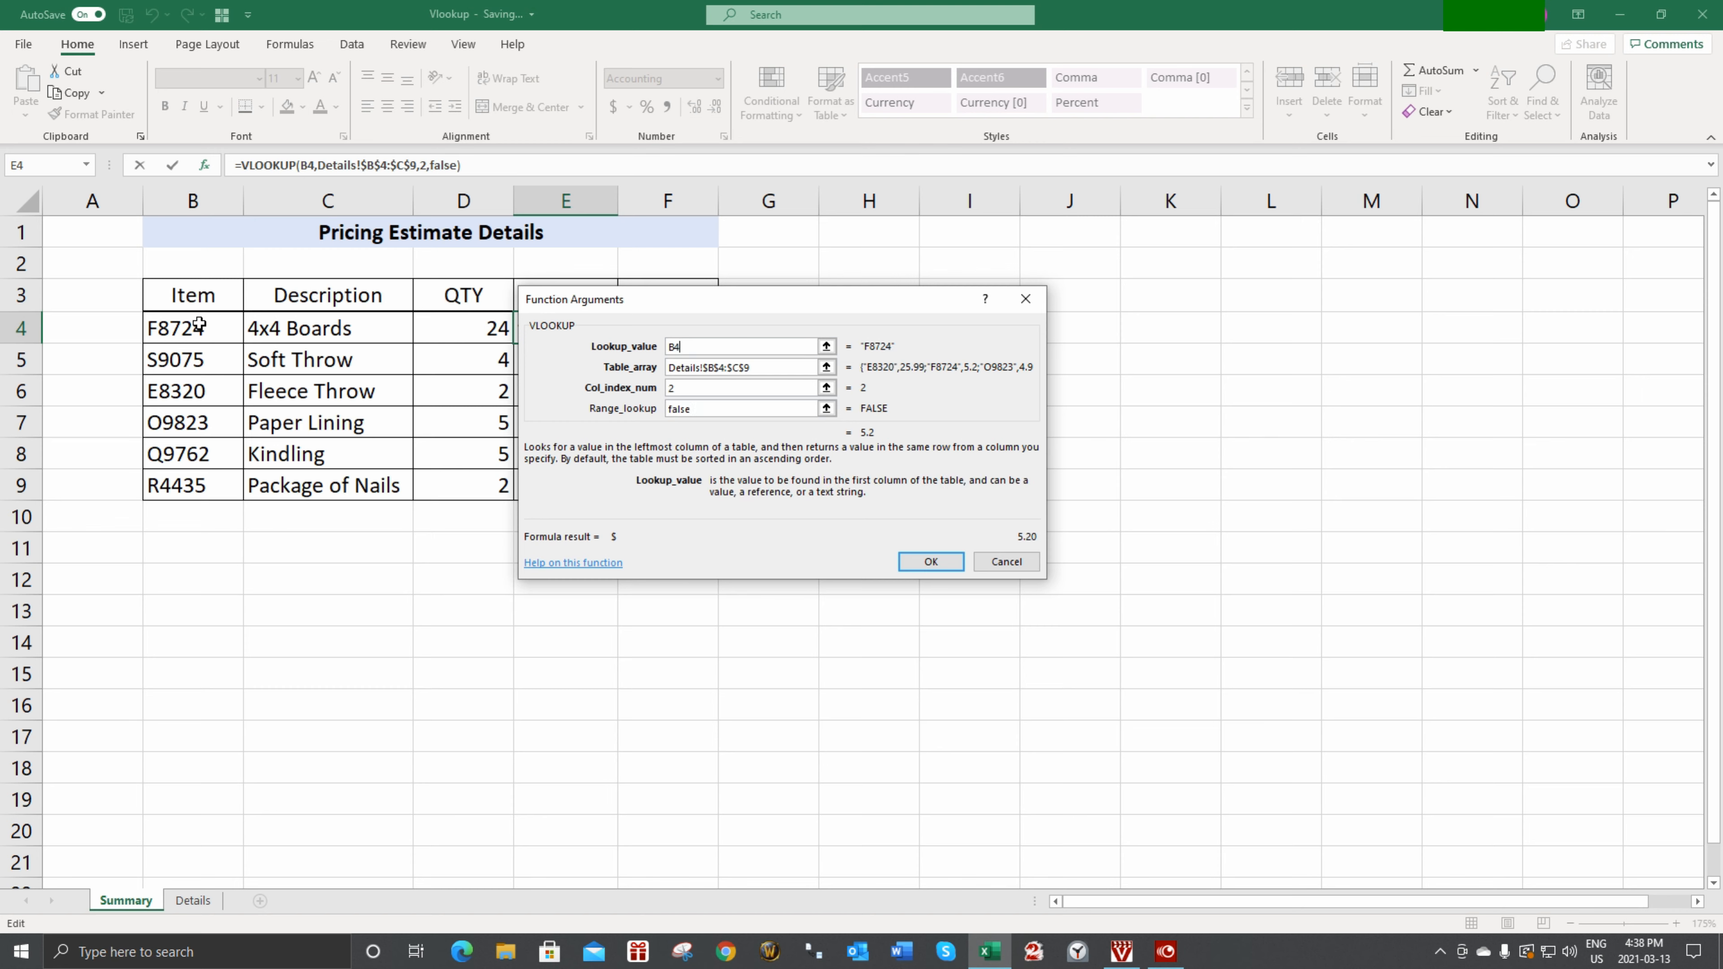
{"action": "left_click", "coordinate": [767, 367]}
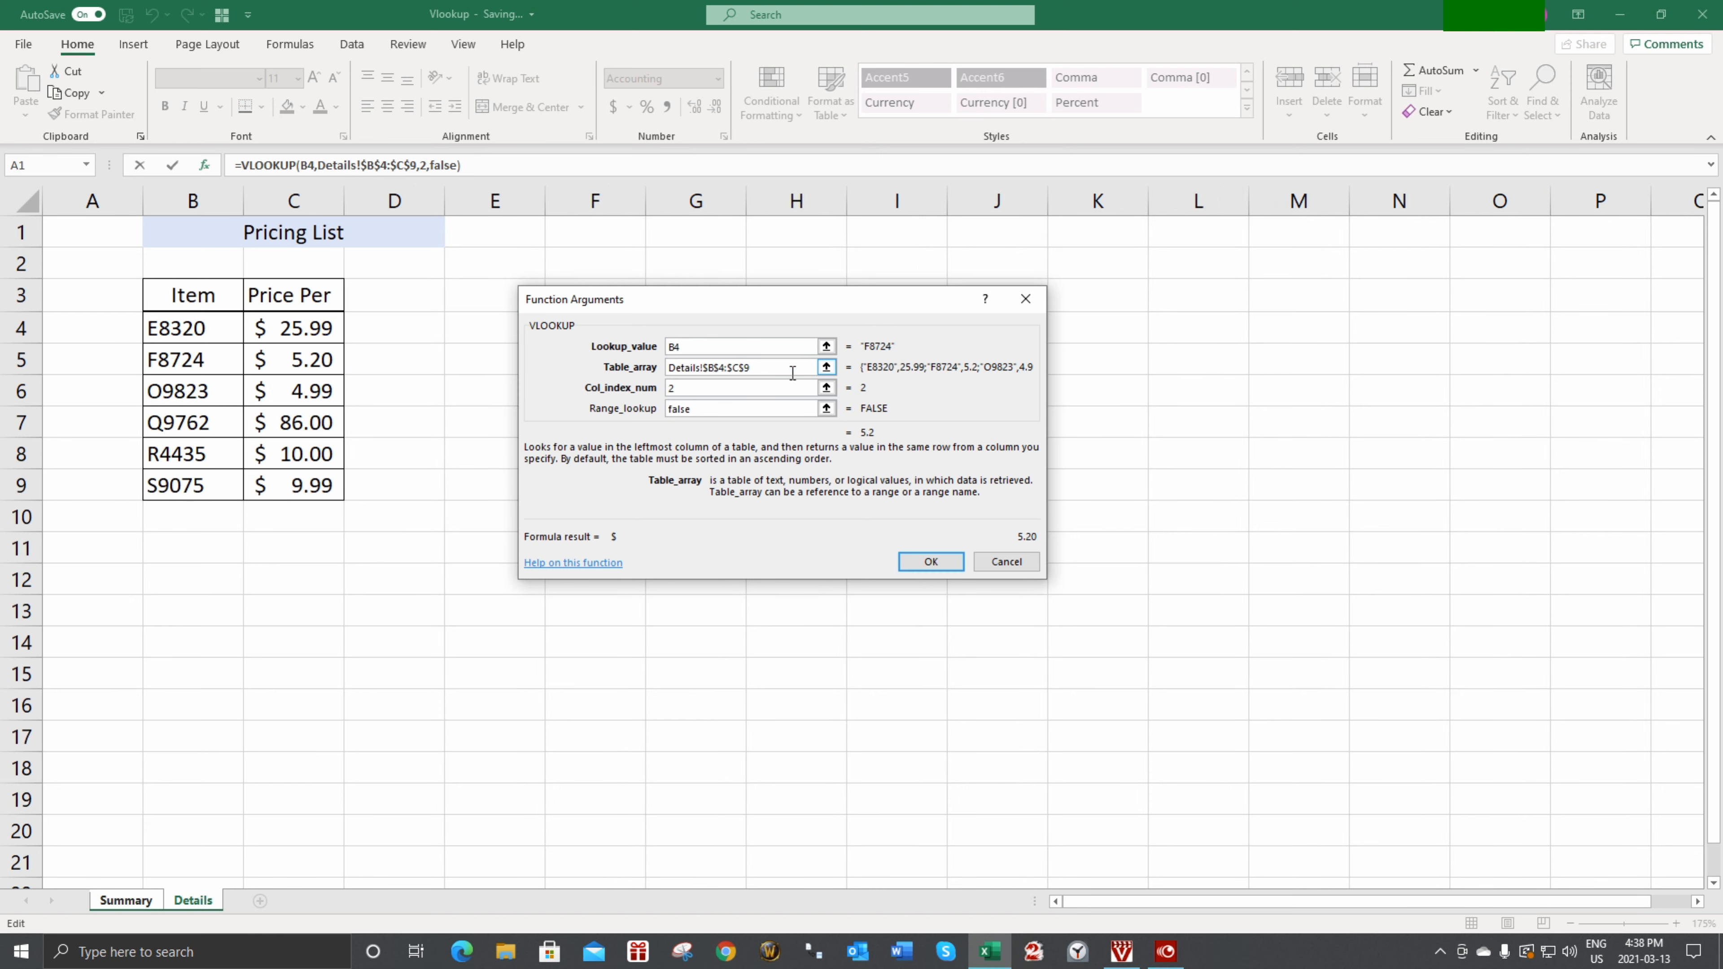
{"action": "left_click", "coordinate": [773, 364]}
{"action": "left_click", "coordinate": [738, 386]}
{"action": "left_click", "coordinate": [741, 409]}
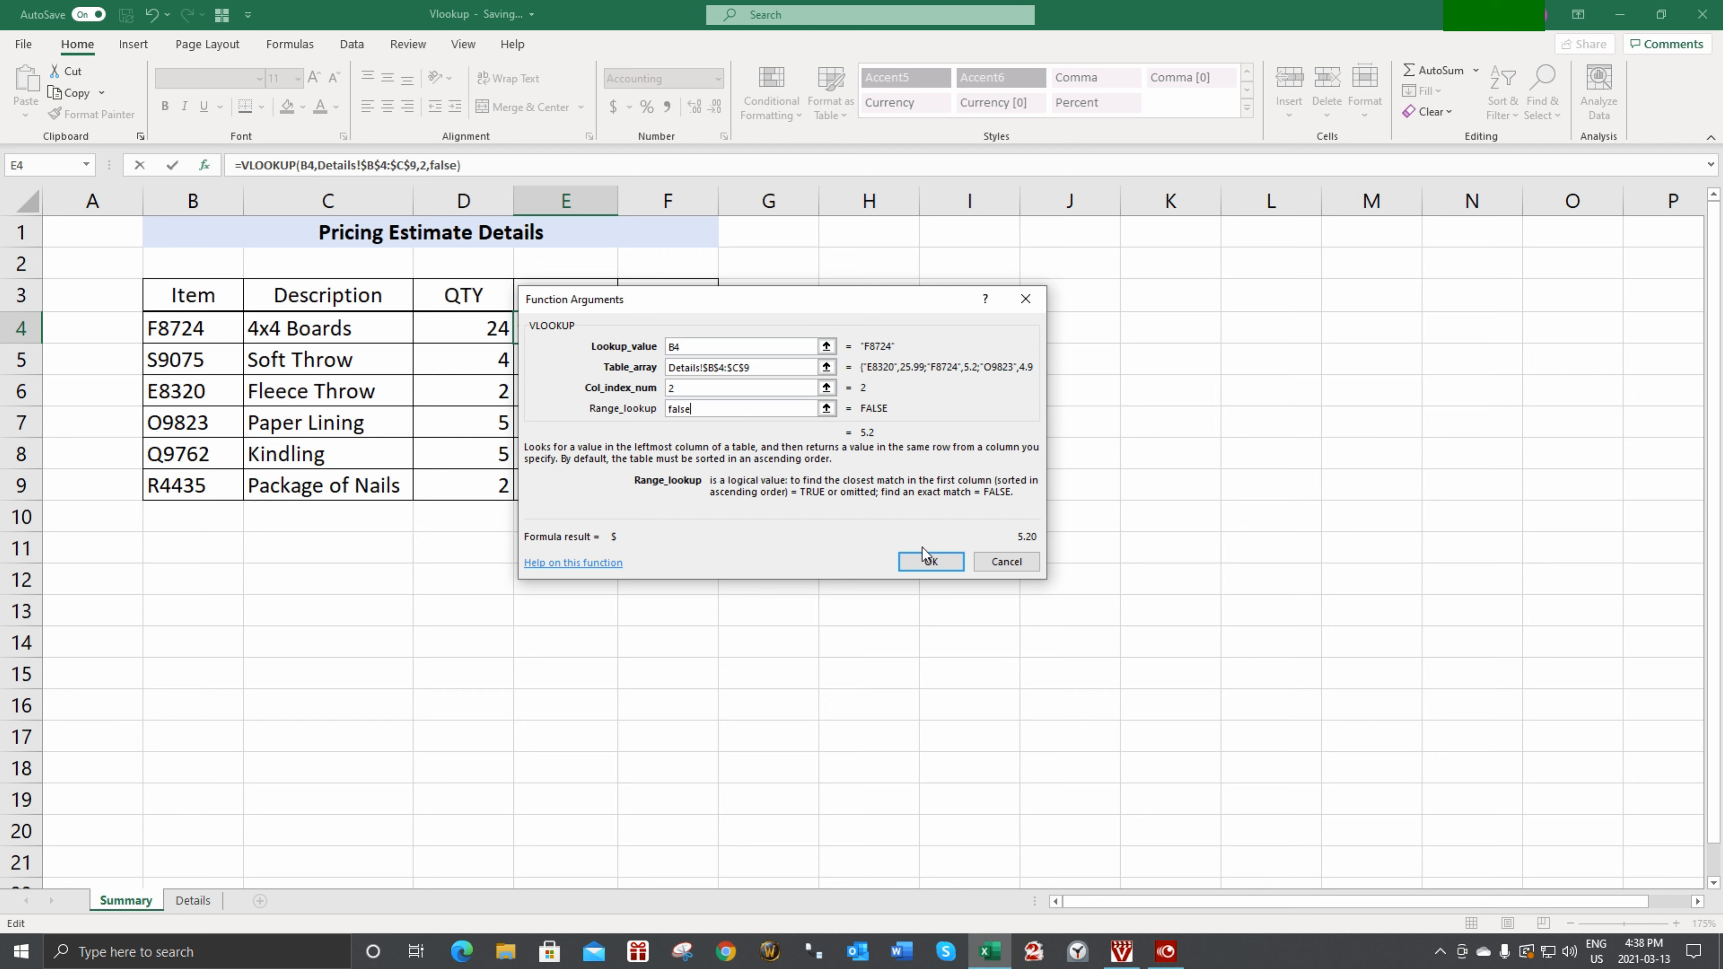
{"action": "left_click", "coordinate": [927, 562]}
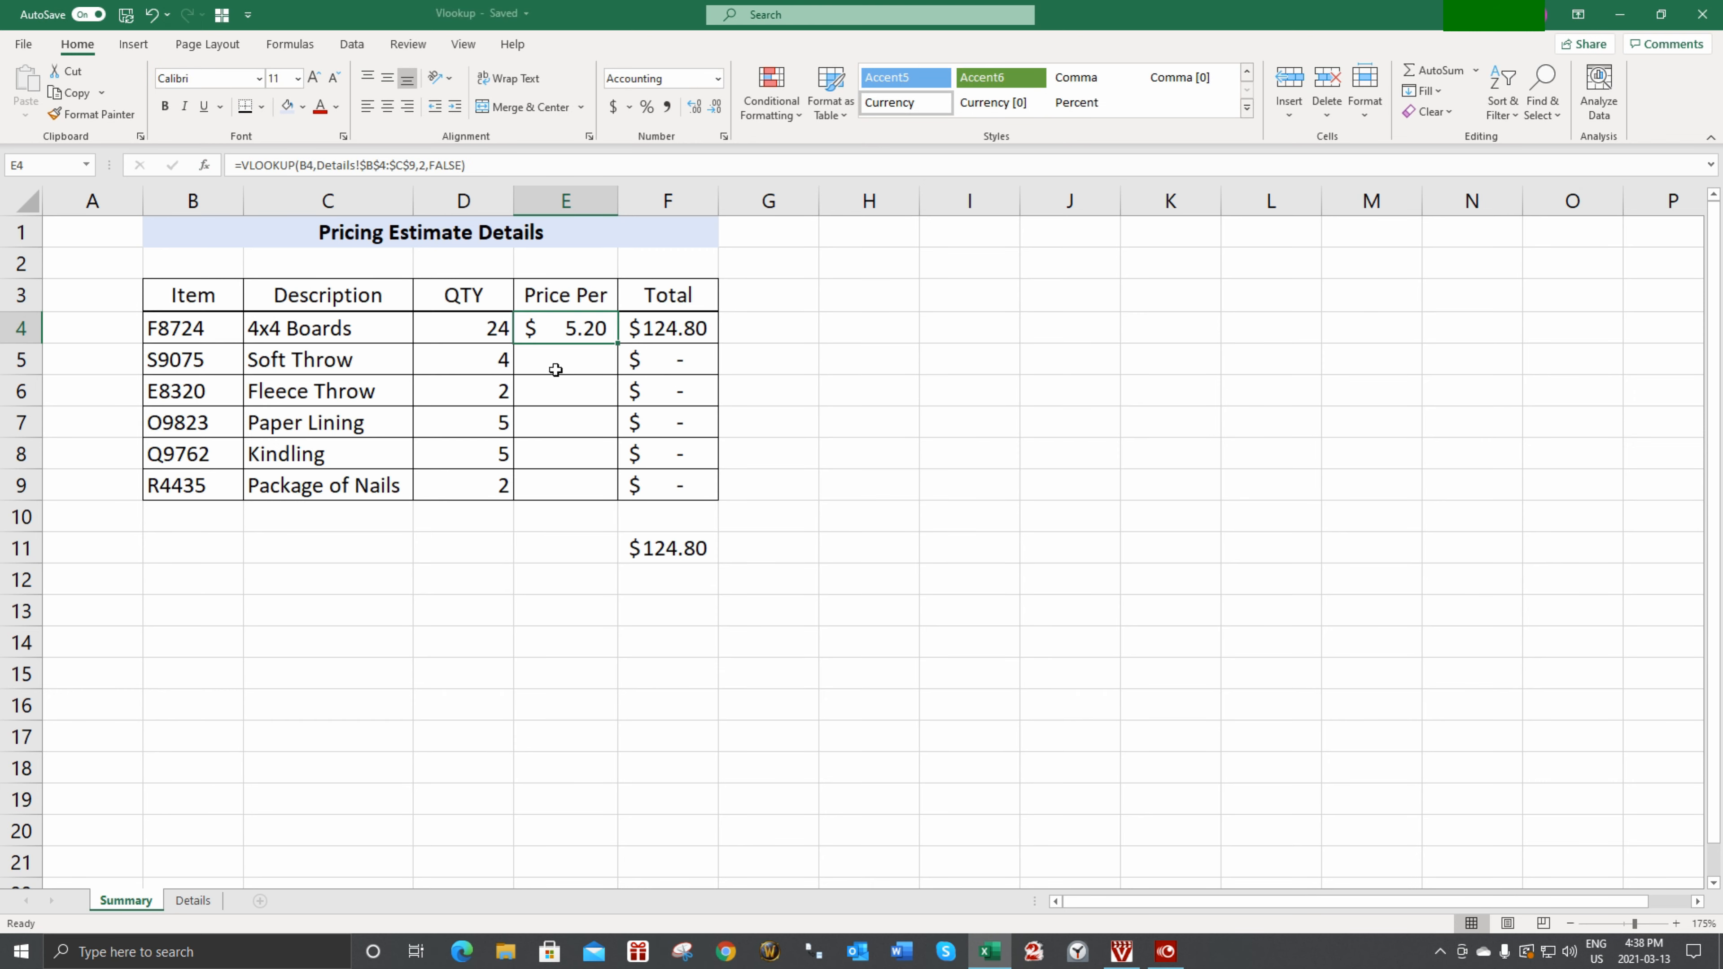
{"action": "double_click", "coordinate": [616, 345]}
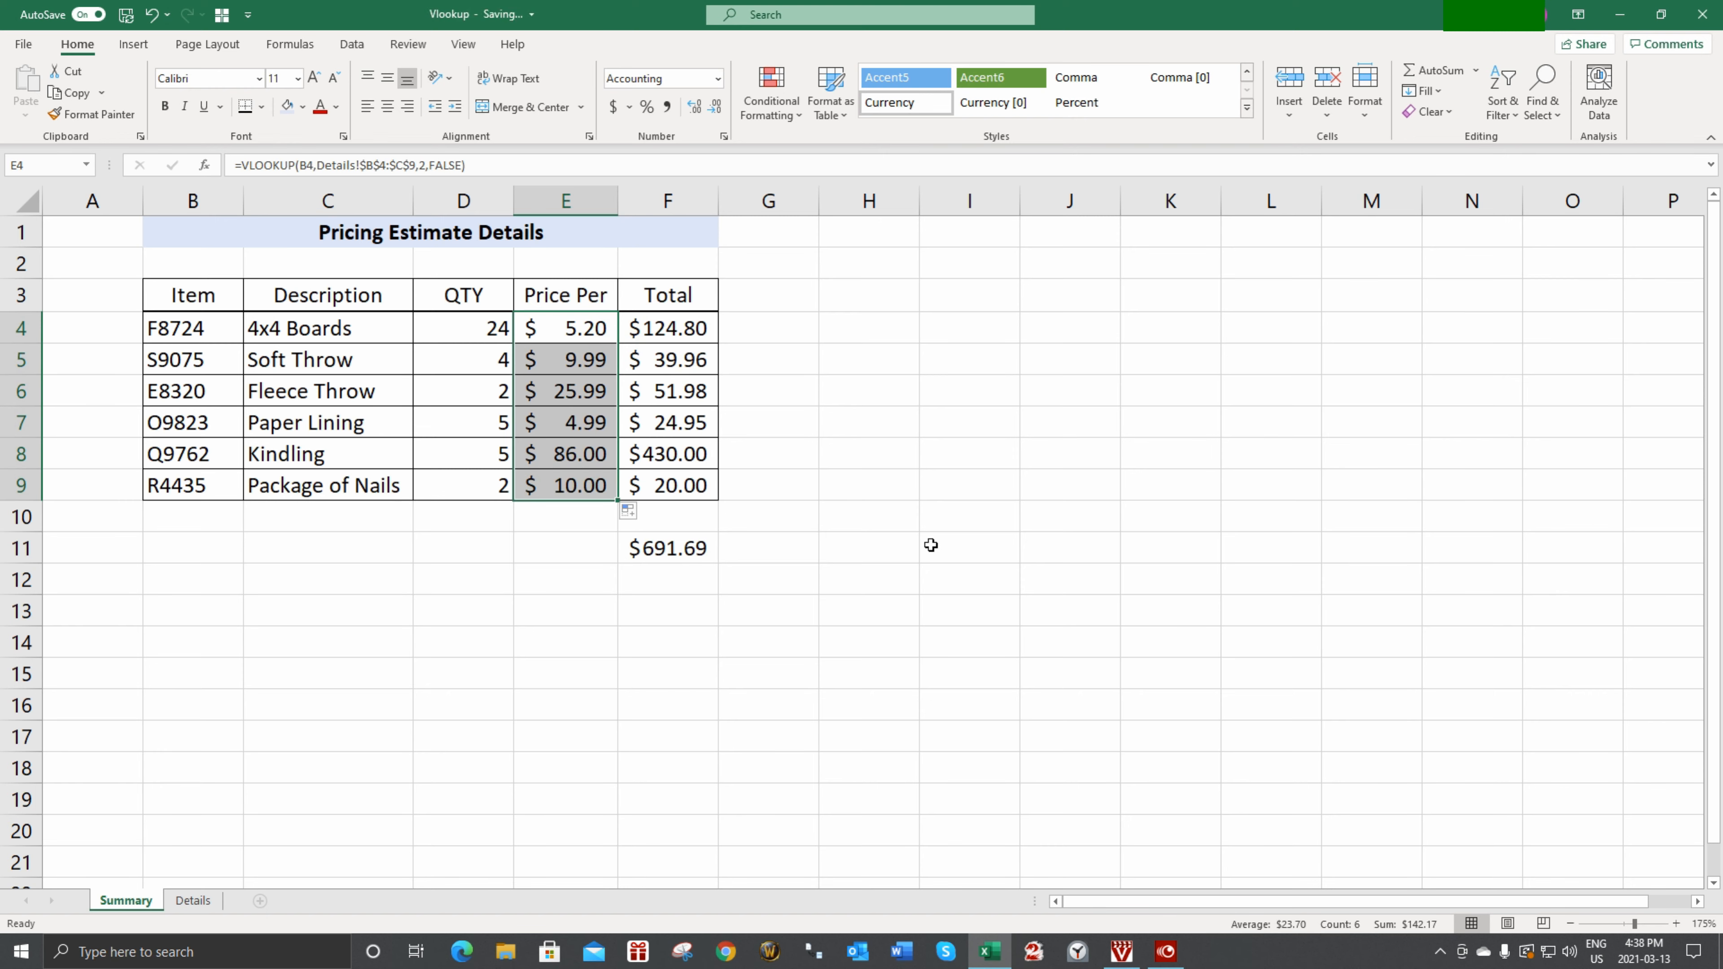
Copy item code F8724 from B4 on the Summary sheet into B10 of the Details sheet's pricing list
{"action": "left_click", "coordinate": [401, 516]}
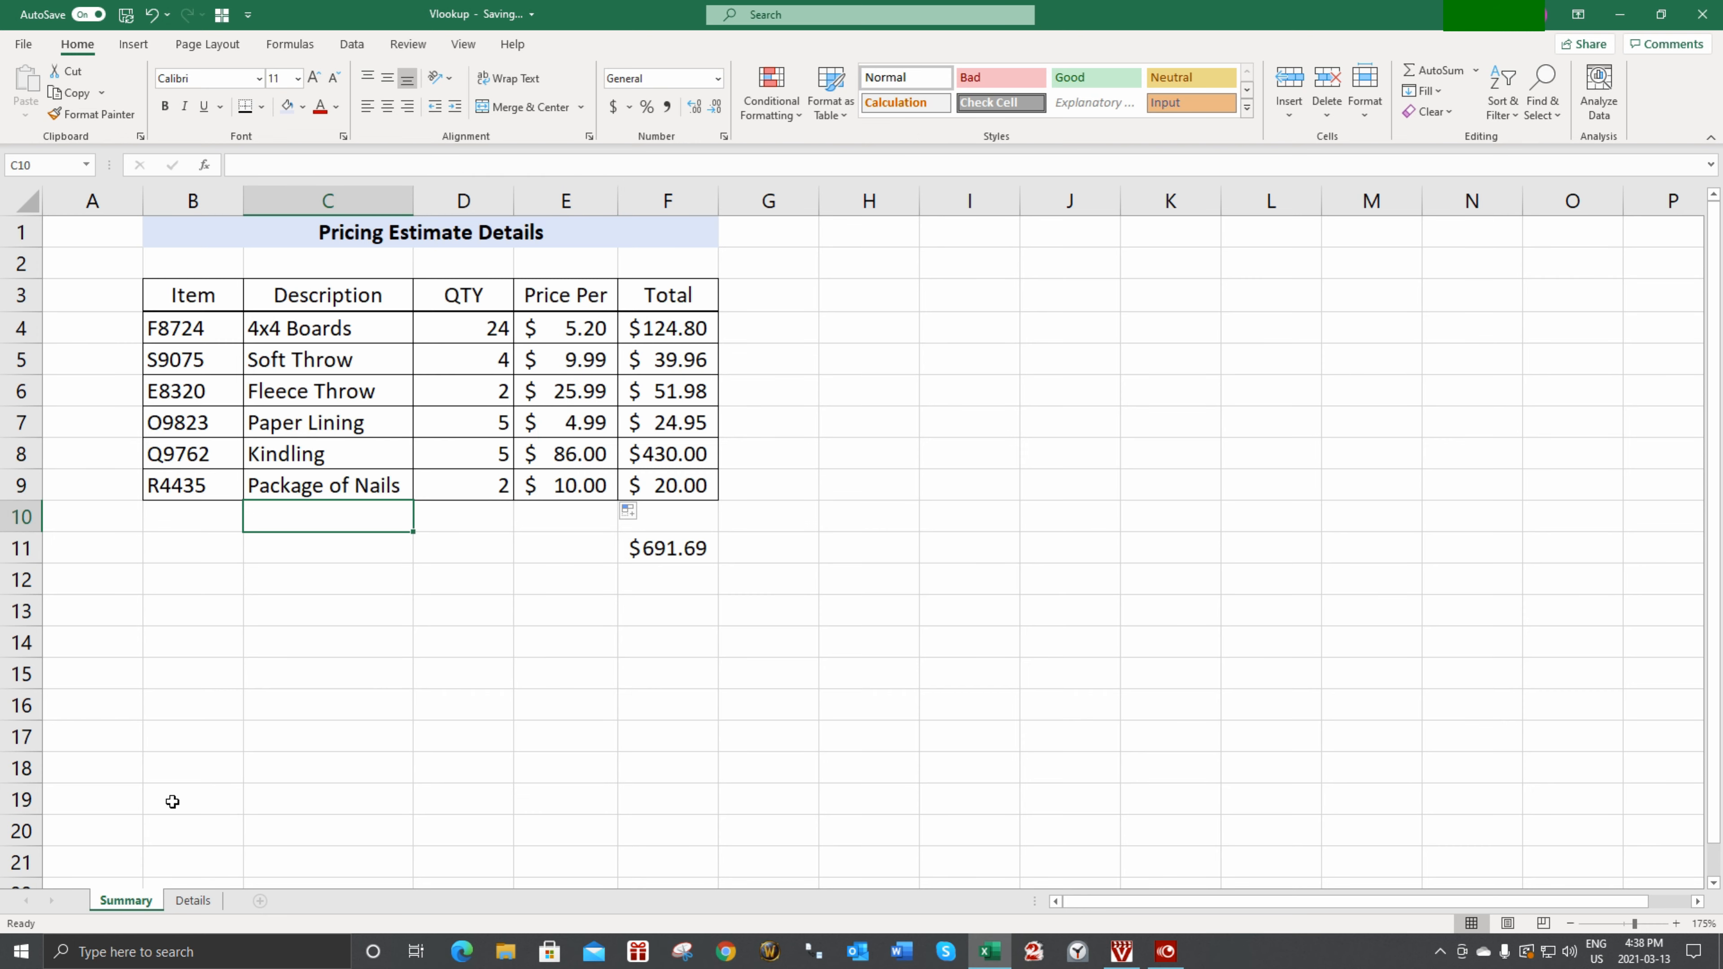
{"action": "left_click", "coordinate": [187, 334]}
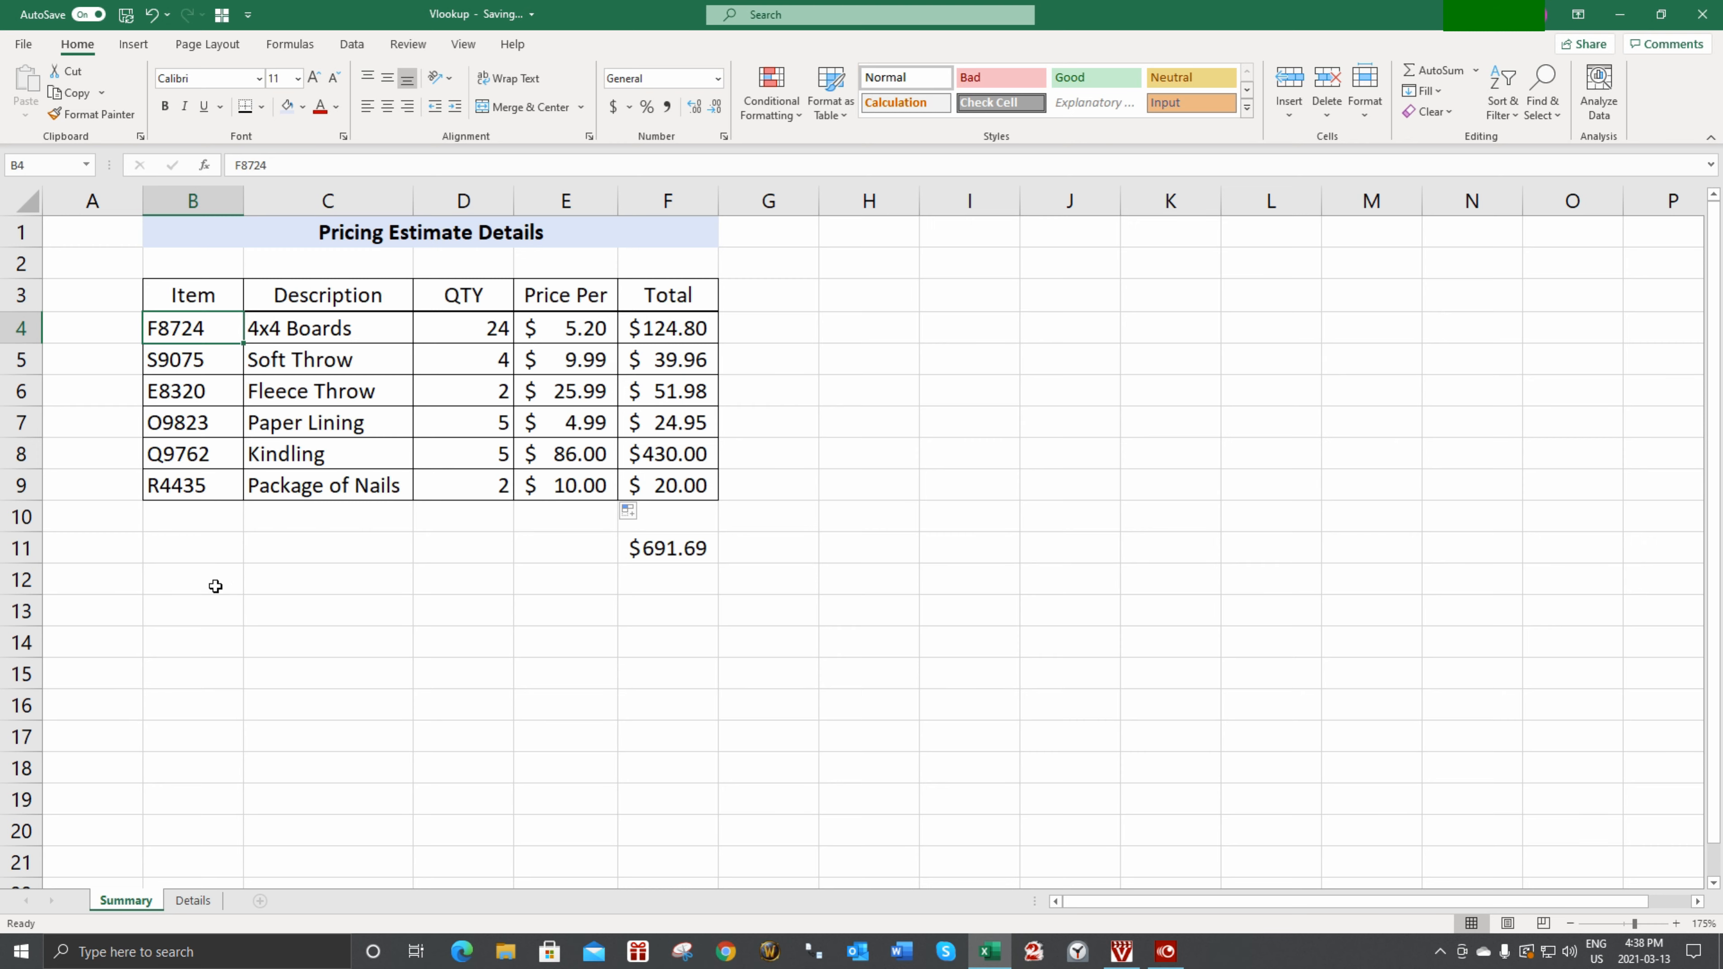
{"action": "key", "text": "ctrl+c"}
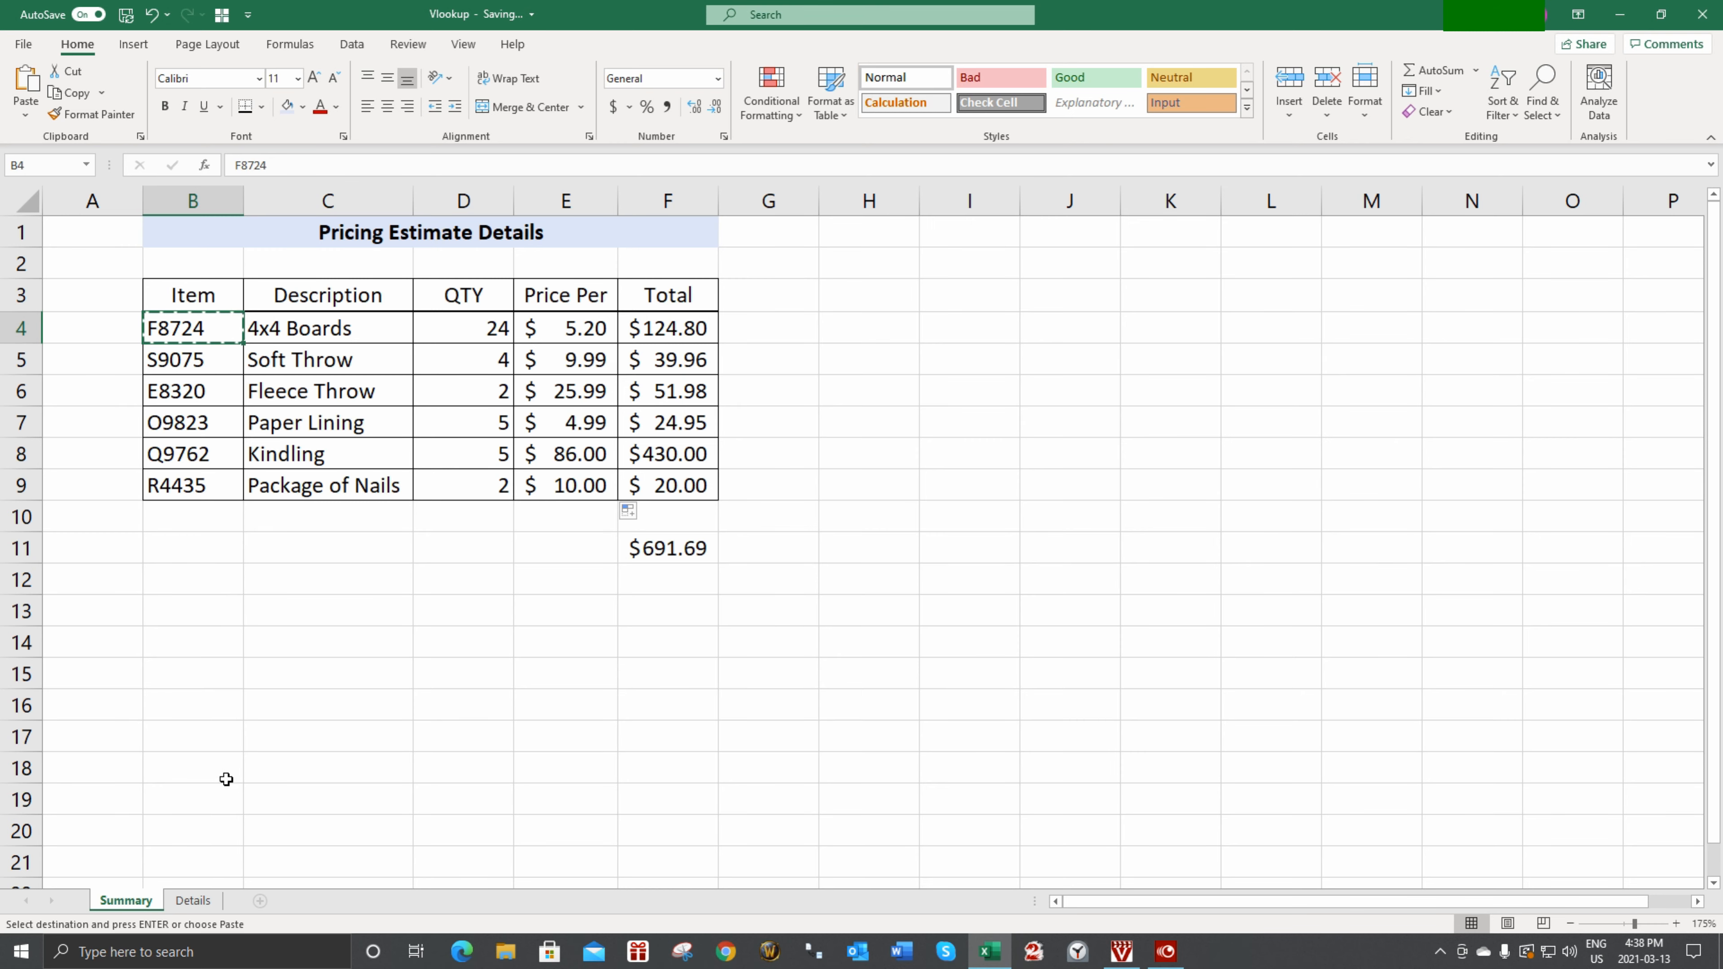
{"action": "left_click", "coordinate": [212, 900]}
{"action": "left_click", "coordinate": [198, 510]}
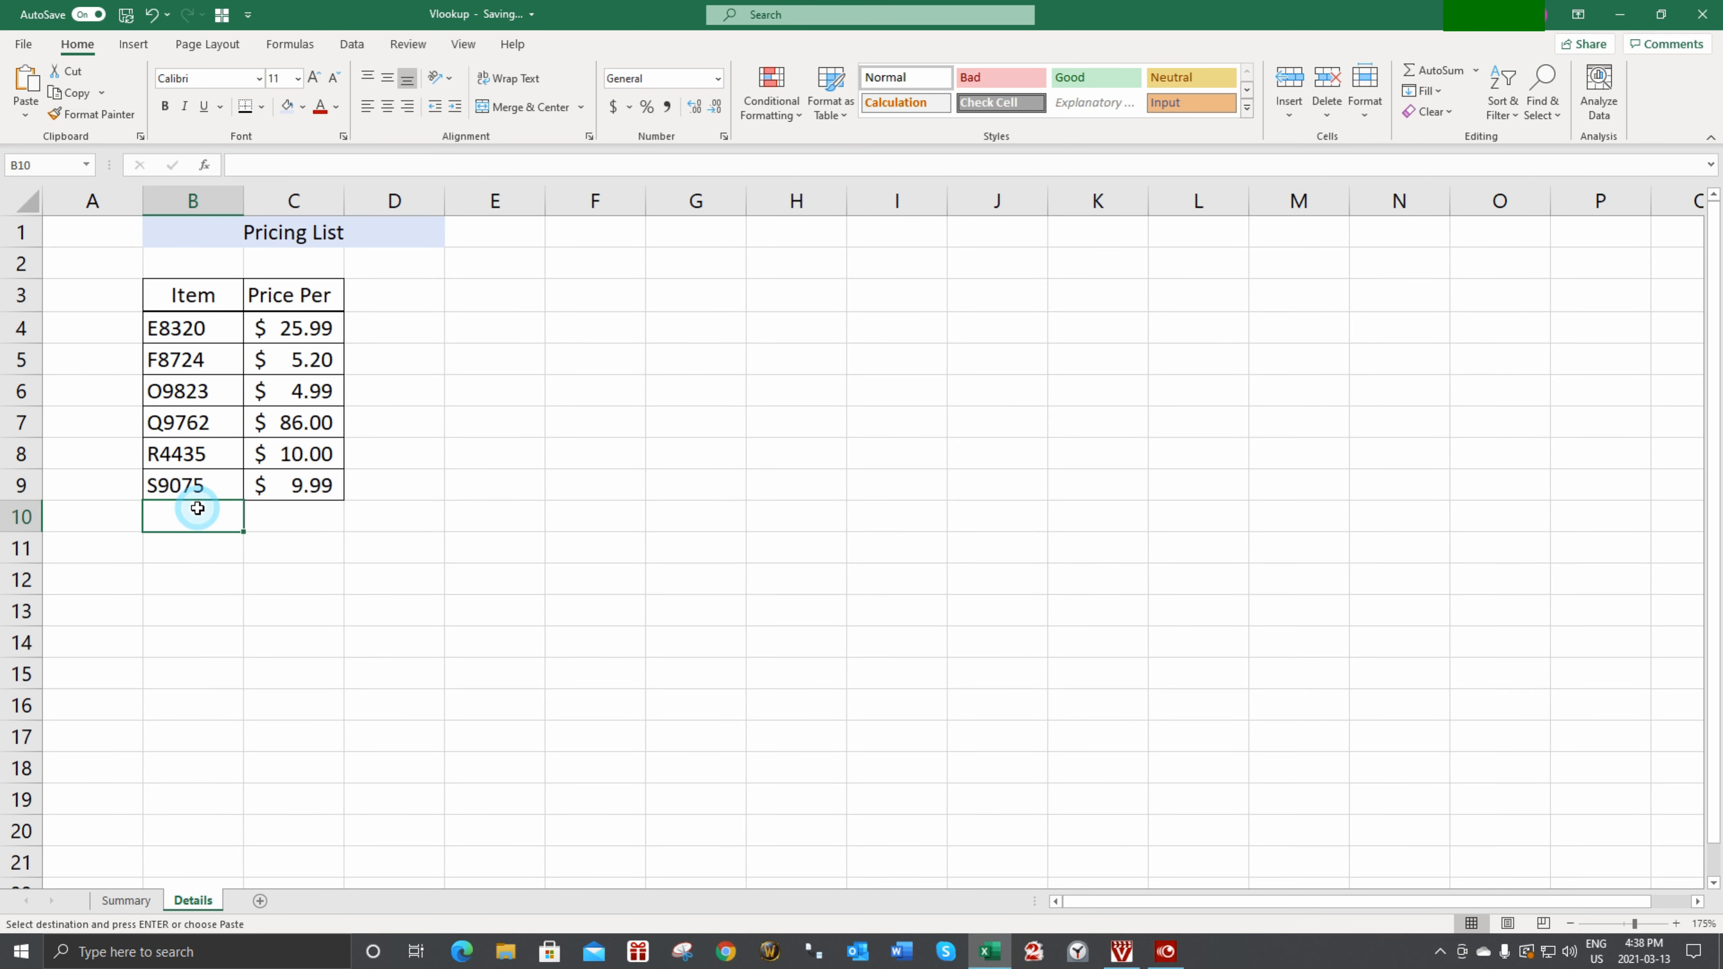
{"action": "key", "text": "ctrl+v"}
Enter a price of 6.20 in C10 for the duplicate F8724 item
{"action": "left_click", "coordinate": [301, 516]}
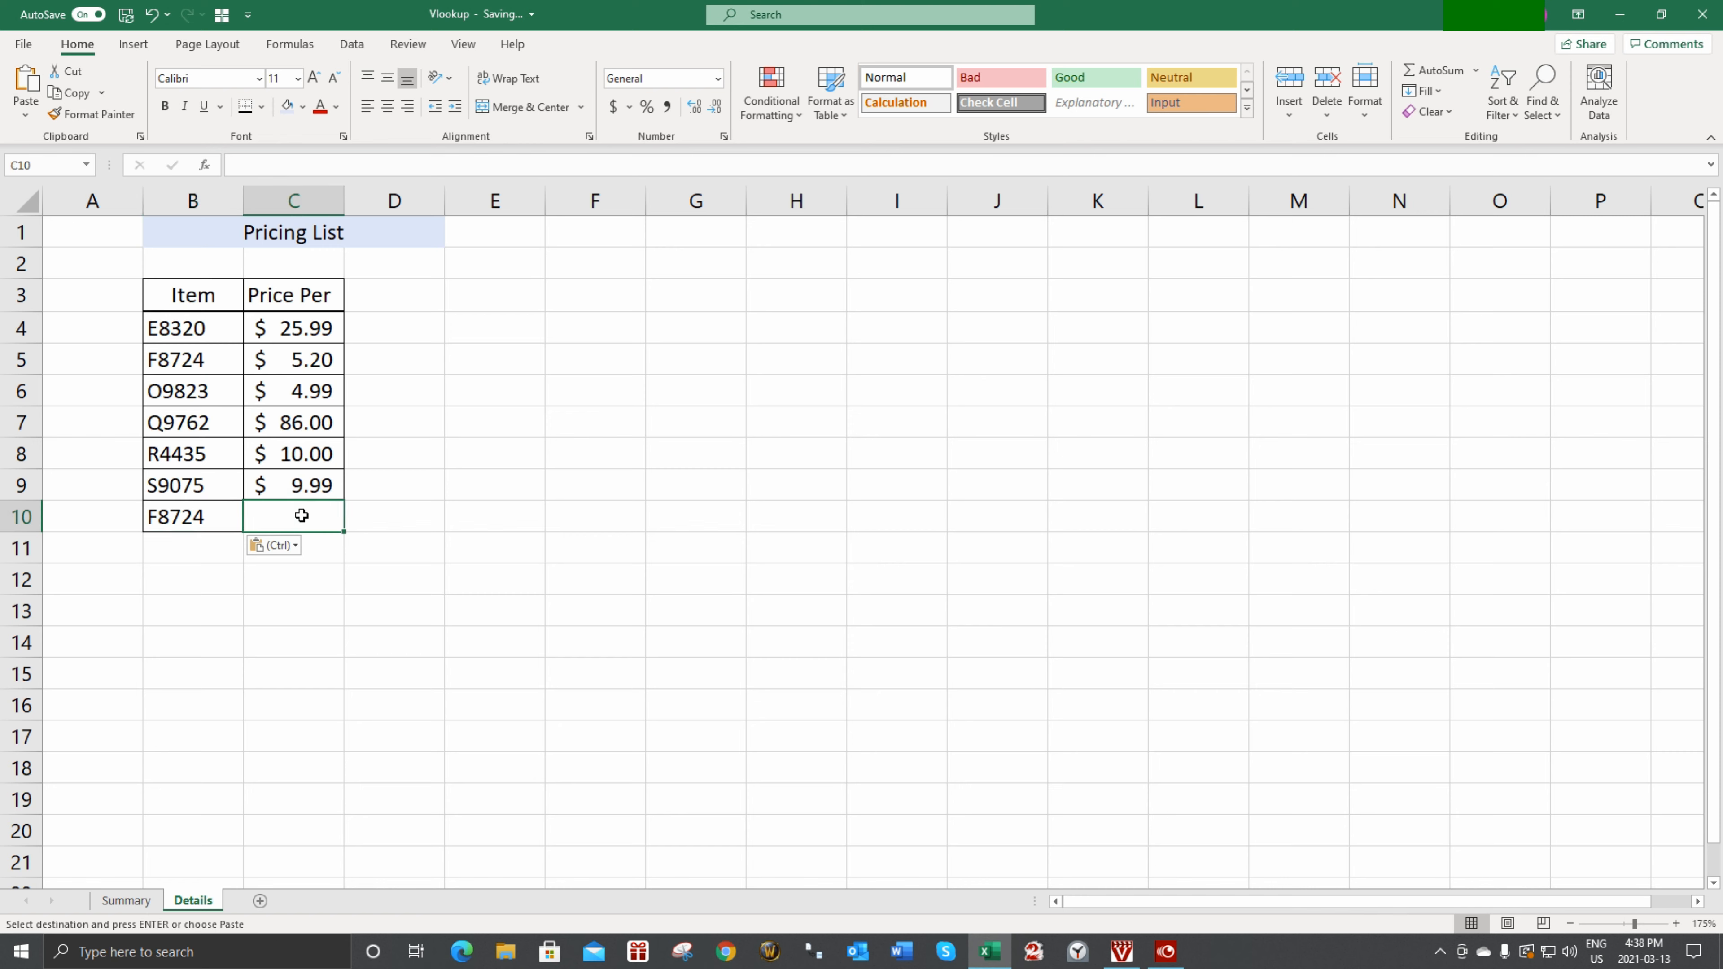
{"action": "type", "text": "6.20"}
{"action": "key", "text": "Return"}
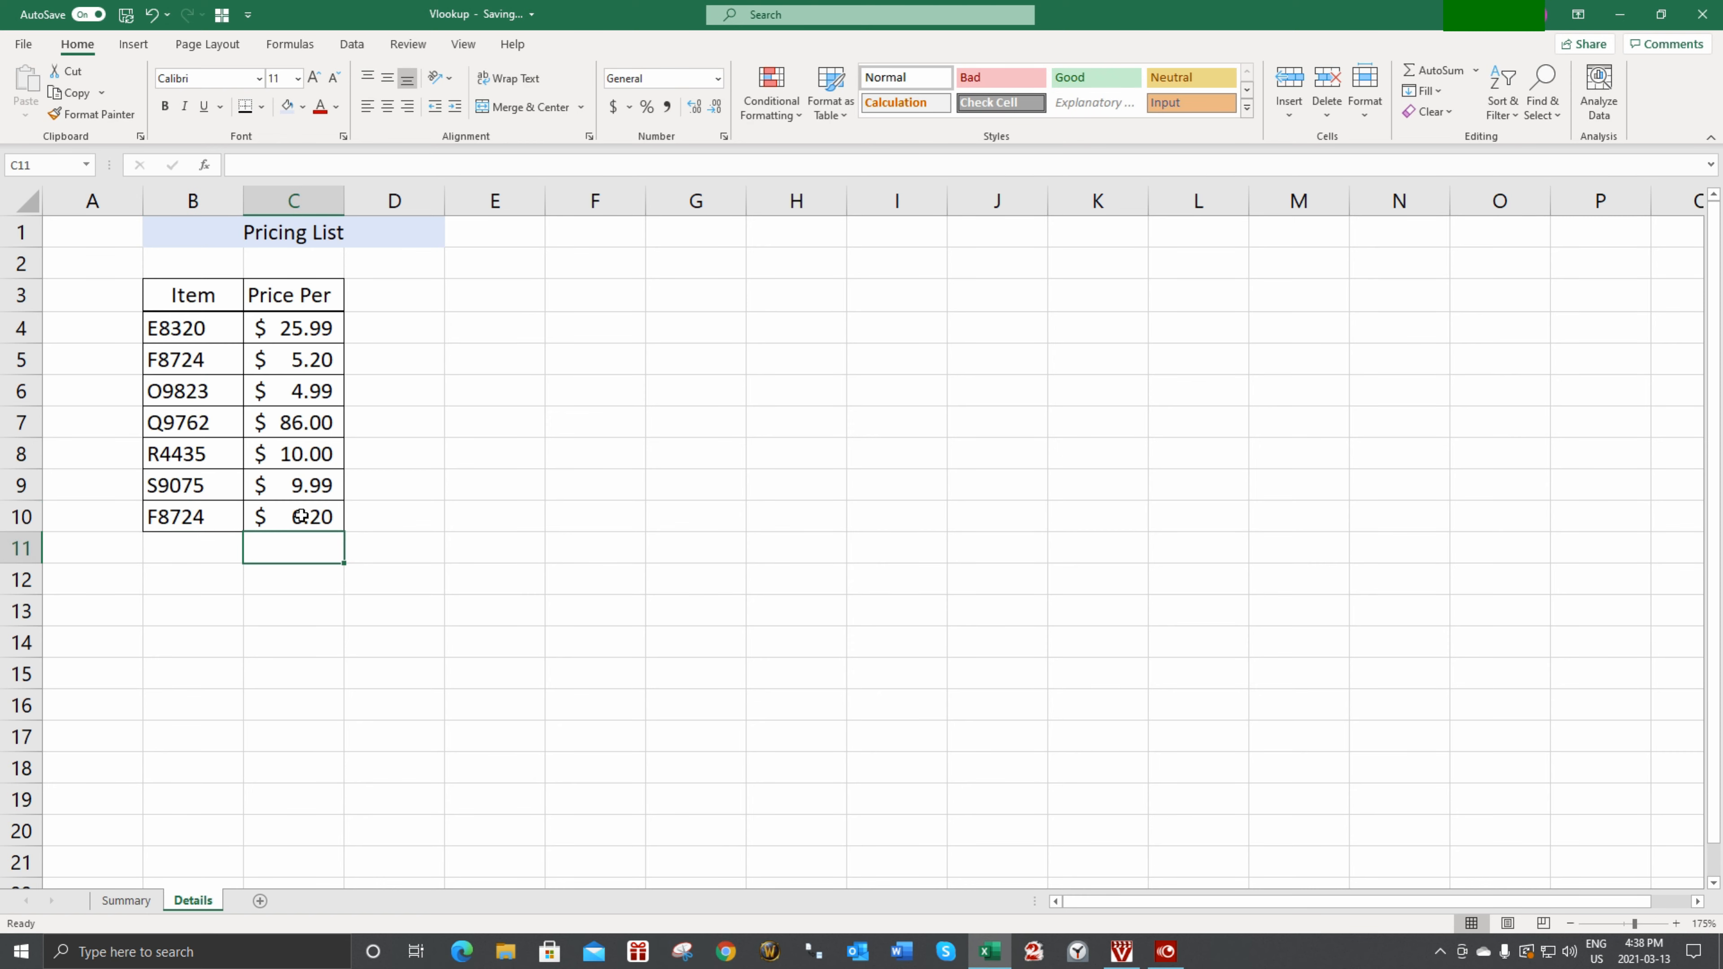